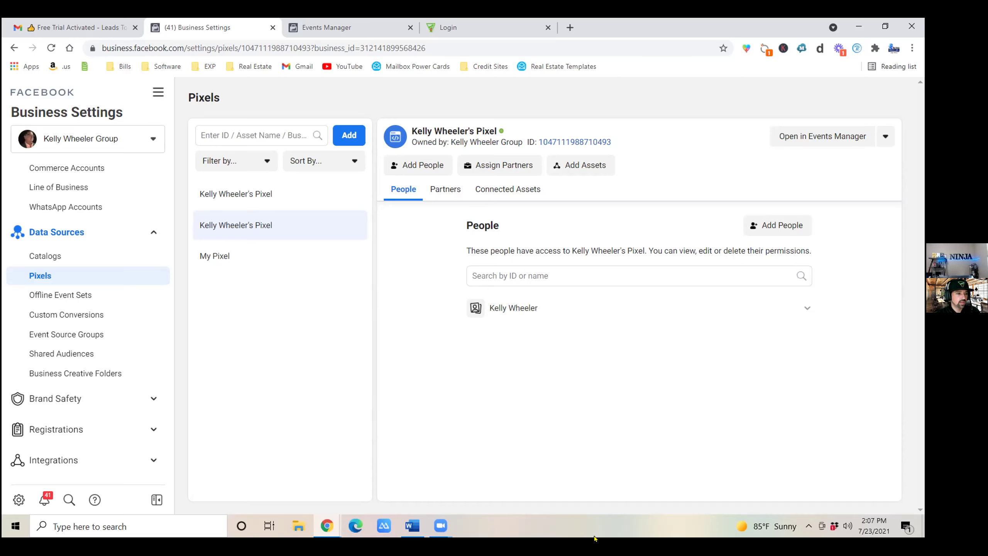
pyautogui.scroll(5, 147, 226)
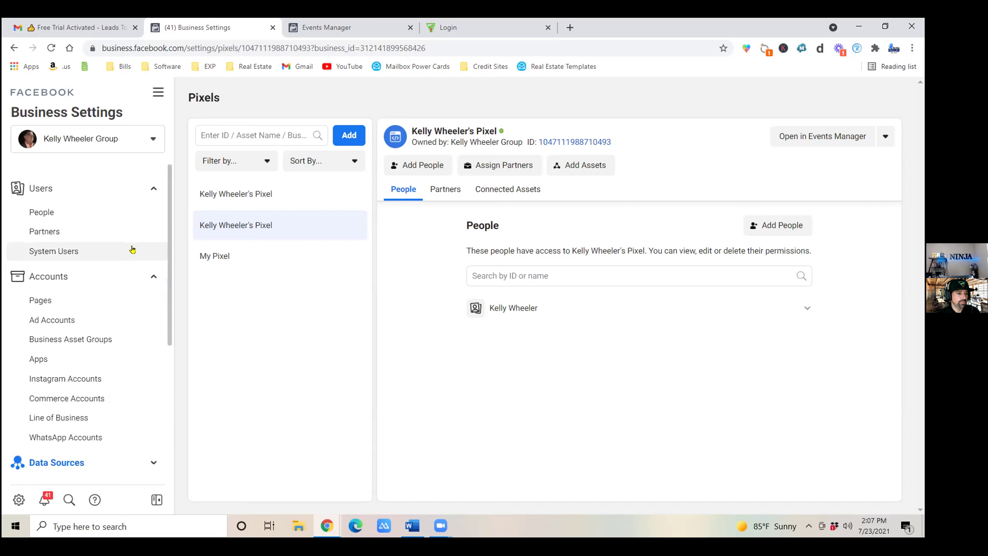
pyautogui.click(153, 276)
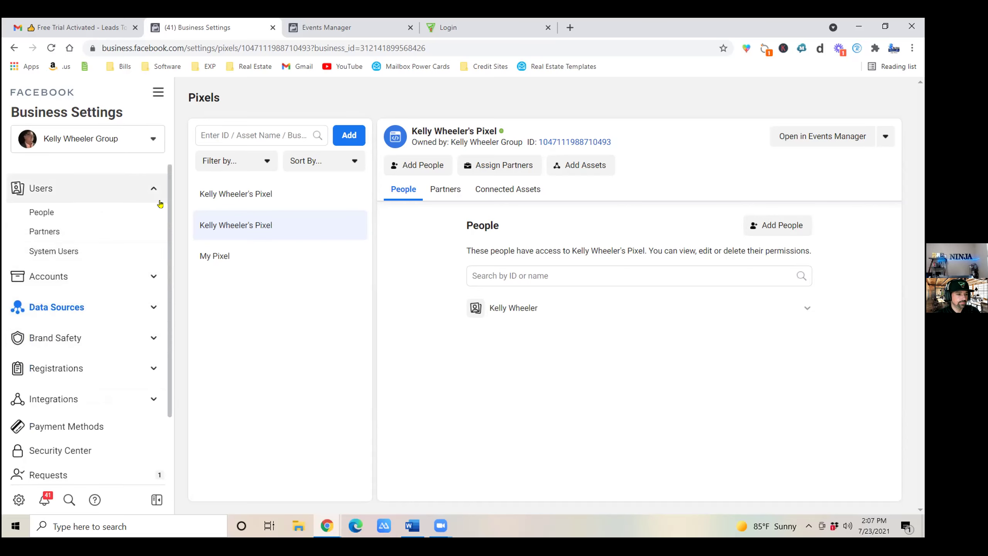
pyautogui.click(145, 305)
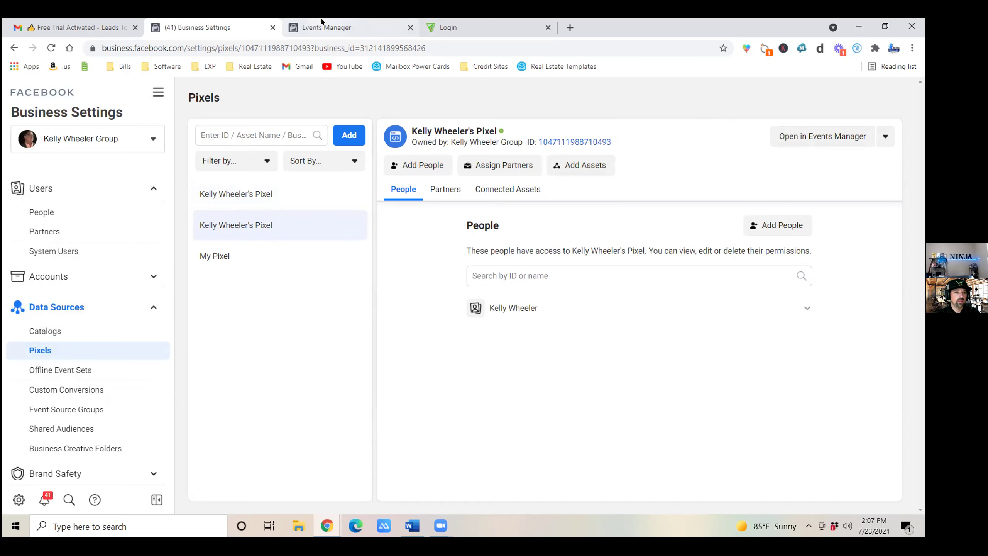
# Open the pixel's overview in Events Manager, then its Settings page.
pyautogui.click(337, 29)
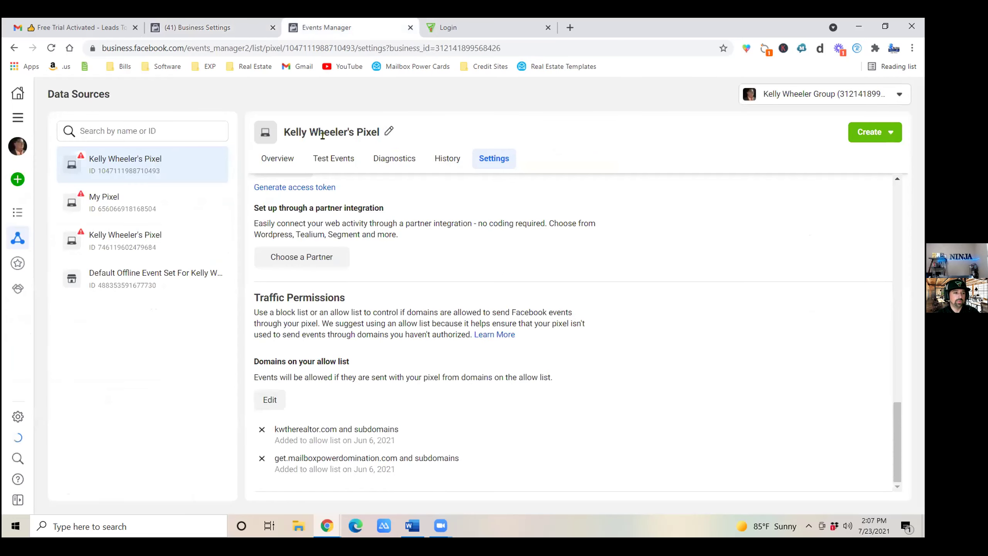
pyautogui.click(281, 159)
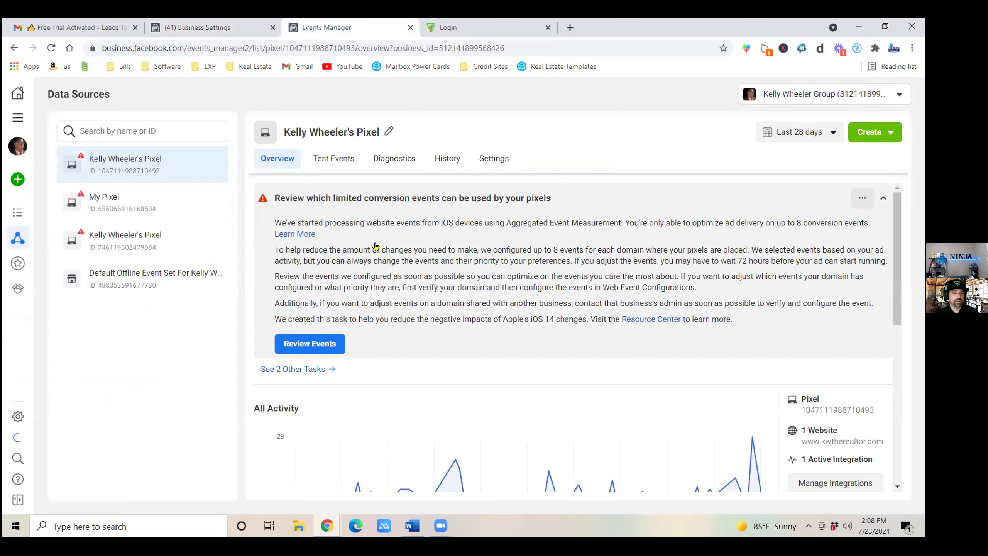
pyautogui.scroll(-1, 424, 271)
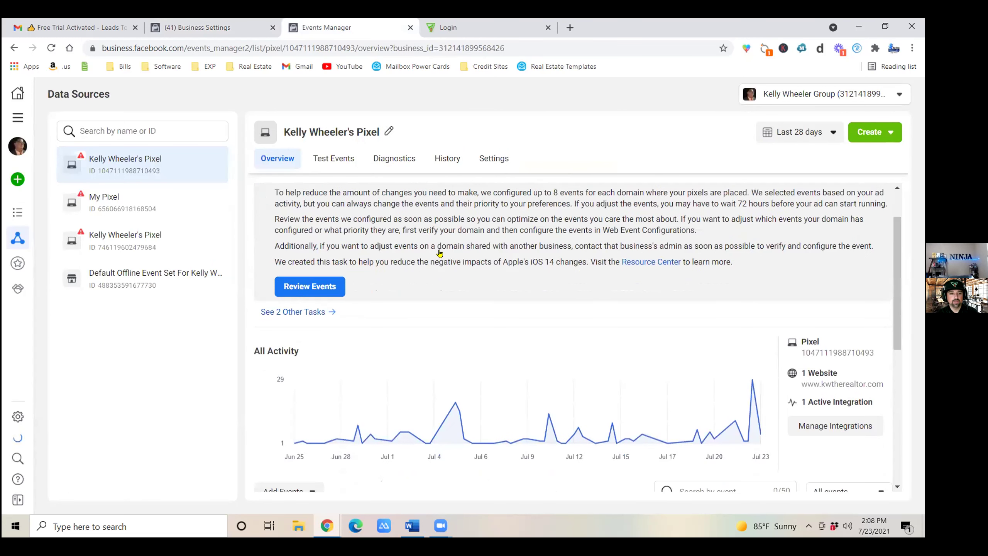
pyautogui.scroll(1, 436, 212)
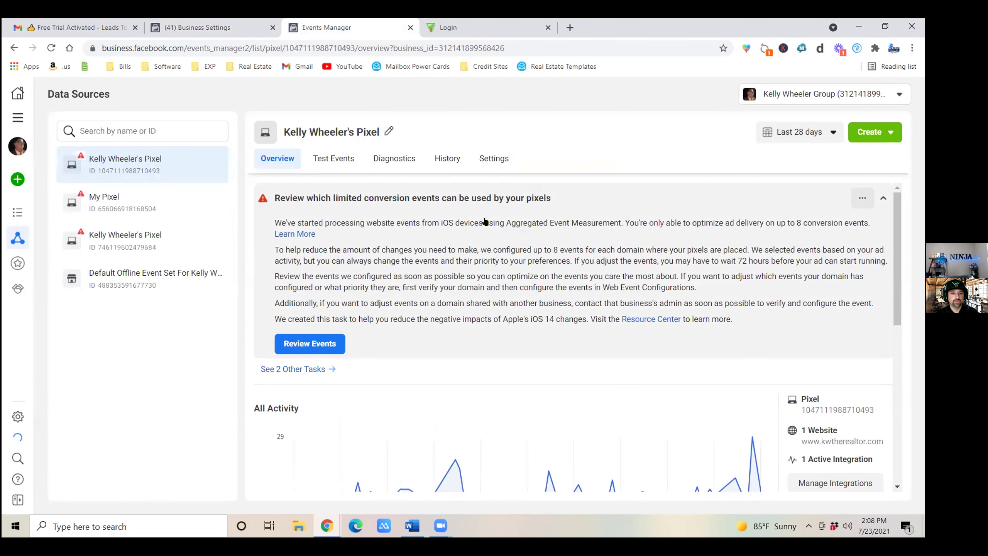
pyautogui.click(499, 161)
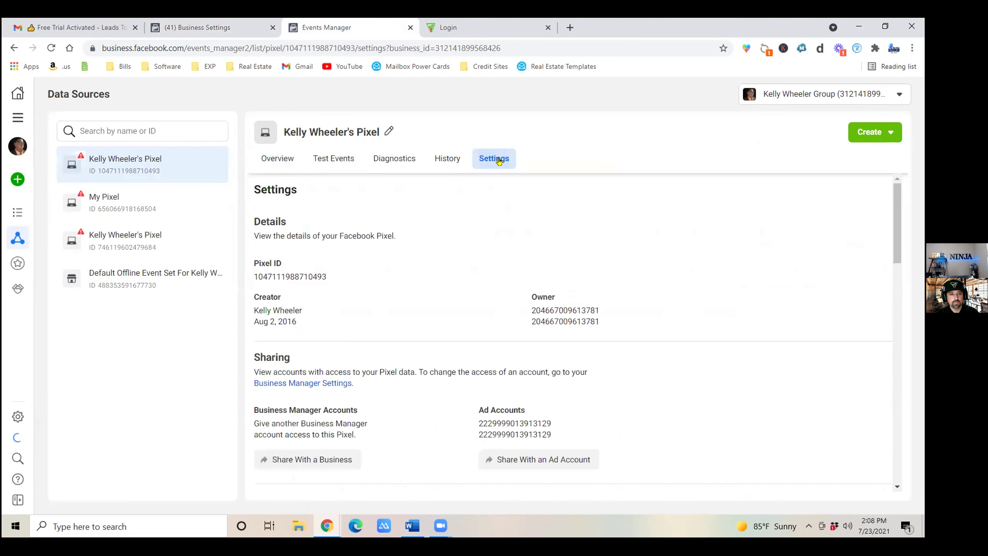
# Review the Conversions API section and the allow list (kwtherealtor.com, get.mailboxpowerdomination.com).
pyautogui.scroll(-15, 397, 282)
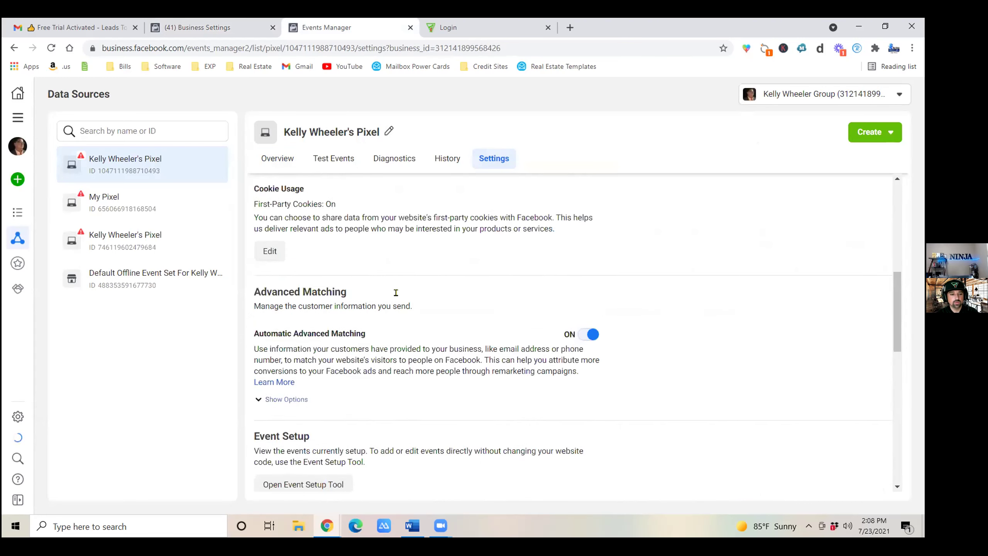
pyautogui.scroll(1, 400, 294)
pyautogui.scroll(3, 400, 298)
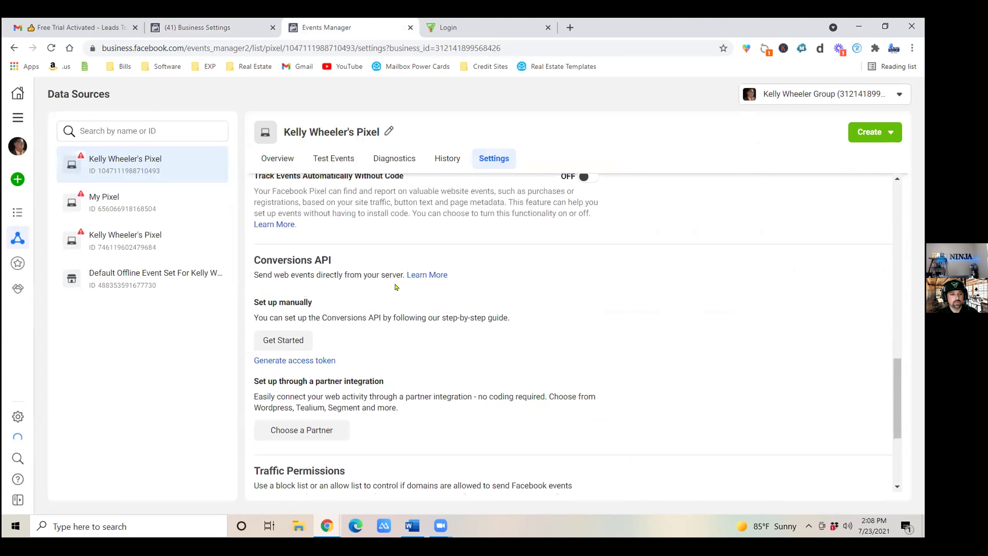
pyautogui.moveTo(245, 255); pyautogui.dragTo(334, 270)
pyautogui.click(334, 270)
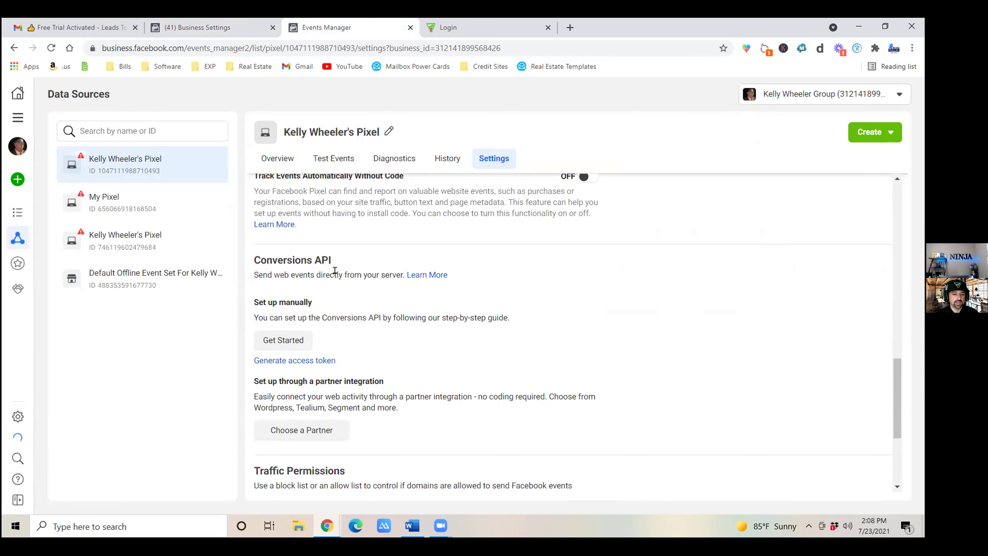
pyautogui.scroll(-5, 346, 308)
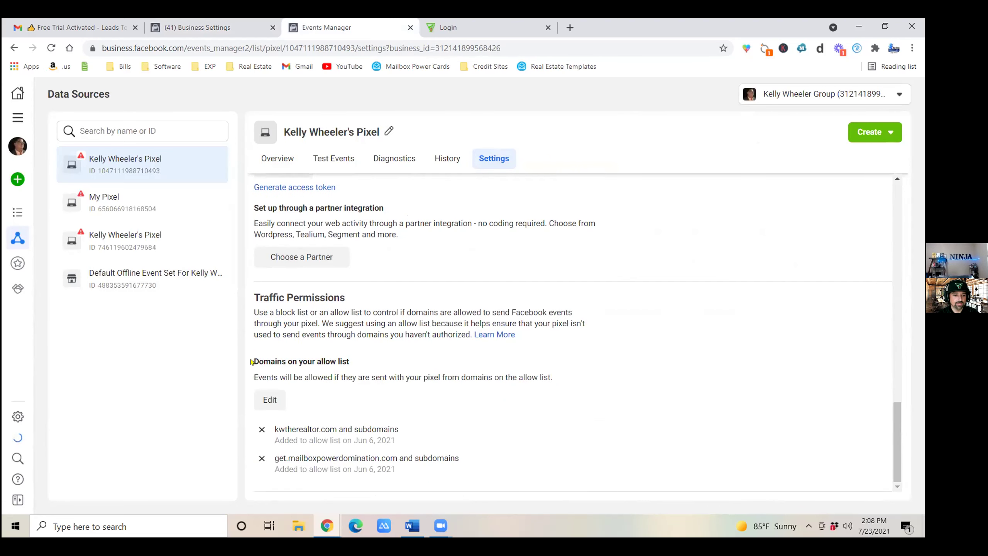
pyautogui.moveTo(253, 360); pyautogui.dragTo(350, 377)
pyautogui.click(350, 378)
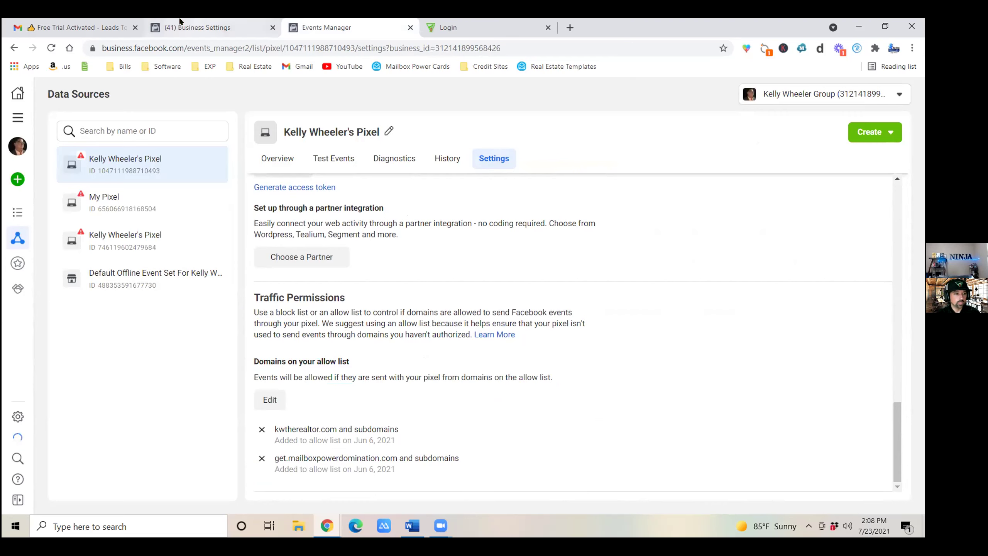
# Copy the login password from the Leads To ROI welcome email in Gmail.
pyautogui.click(72, 31)
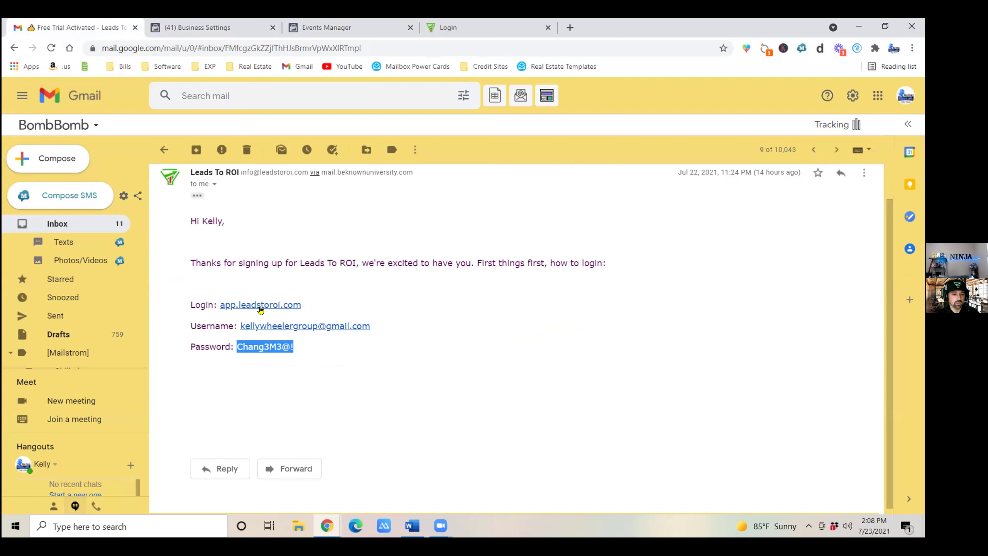
pyautogui.rightClick(267, 351)
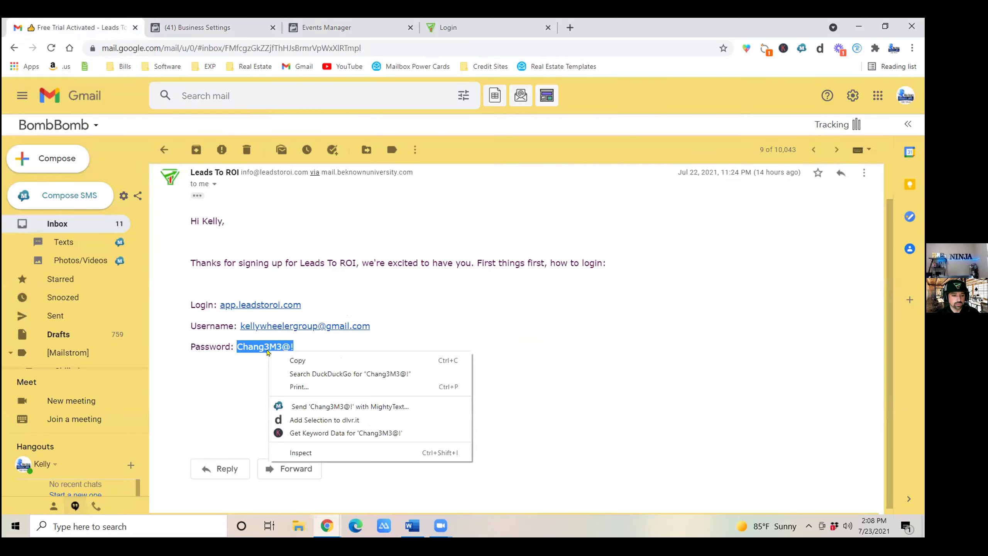
pyautogui.click(321, 361)
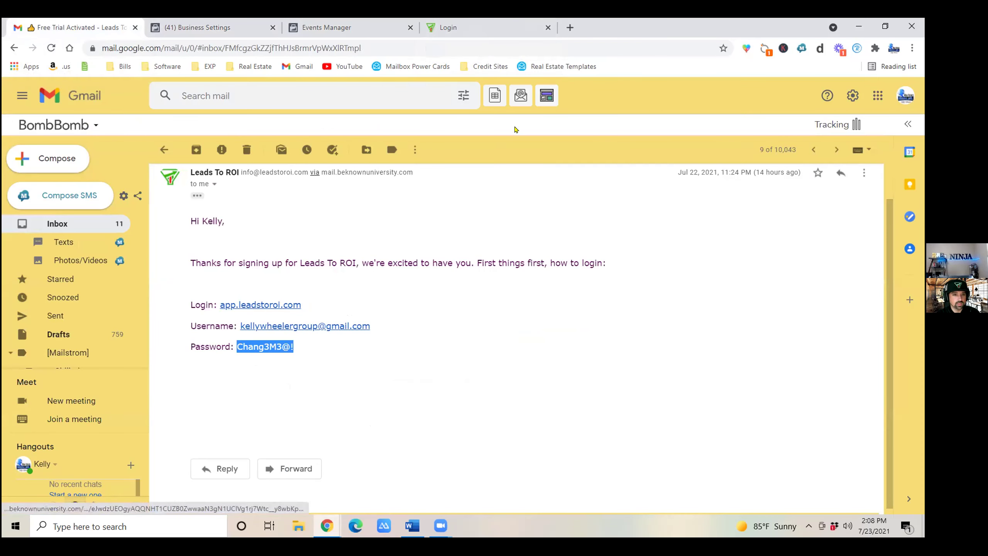
# Sign in to Leads To ROI with the saved account e-mail and the copied password.
pyautogui.click(505, 27)
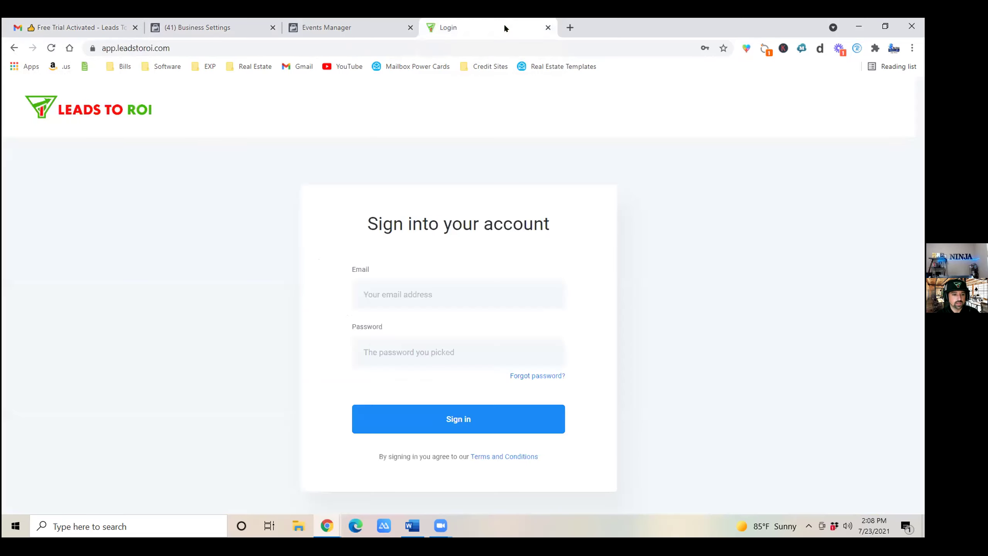
pyautogui.click(445, 293)
pyautogui.click(413, 347)
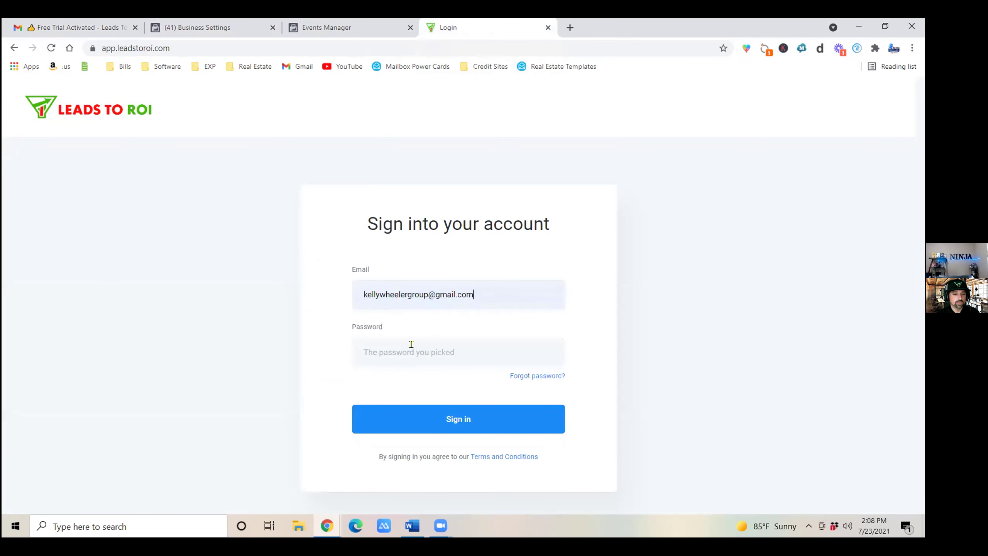
pyautogui.rightClick(404, 353)
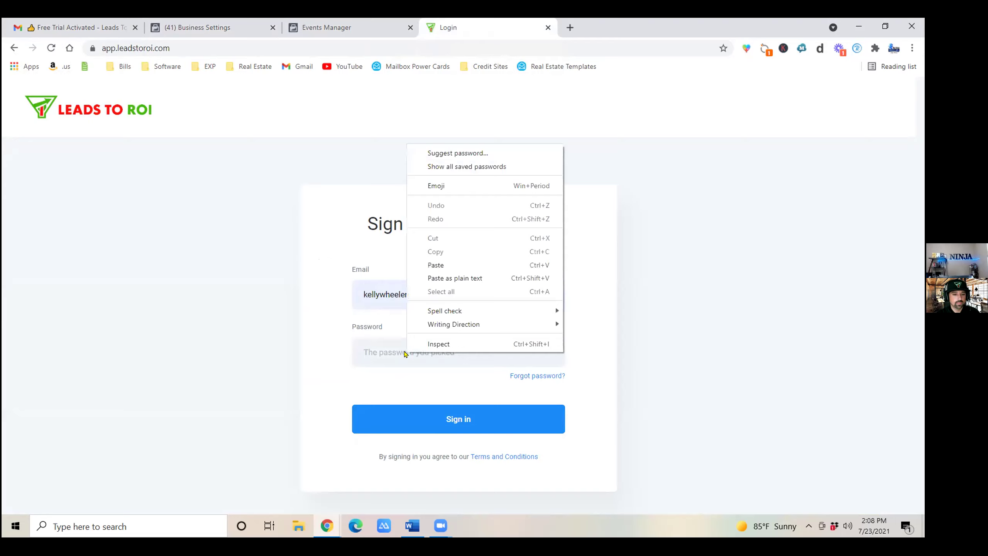
pyautogui.click(447, 265)
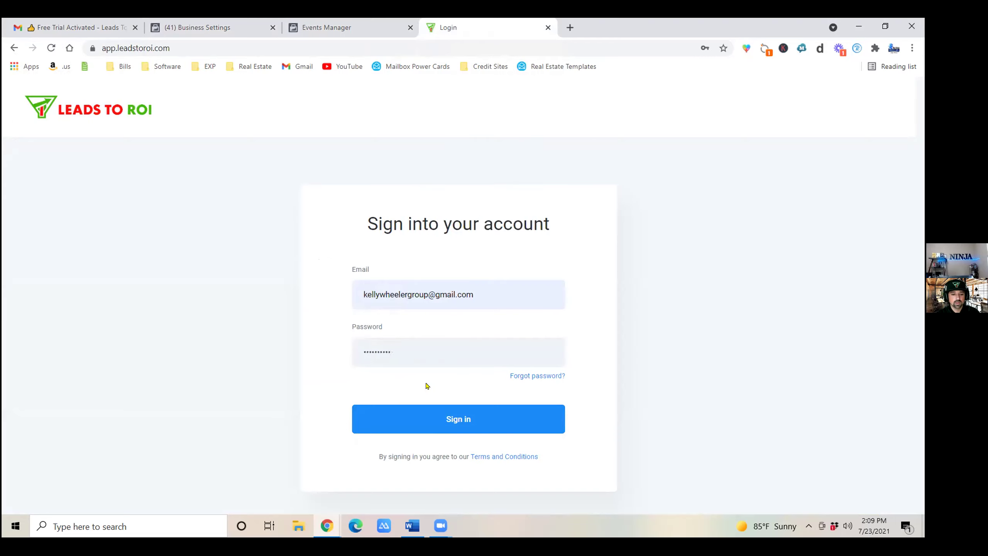
pyautogui.click(432, 411)
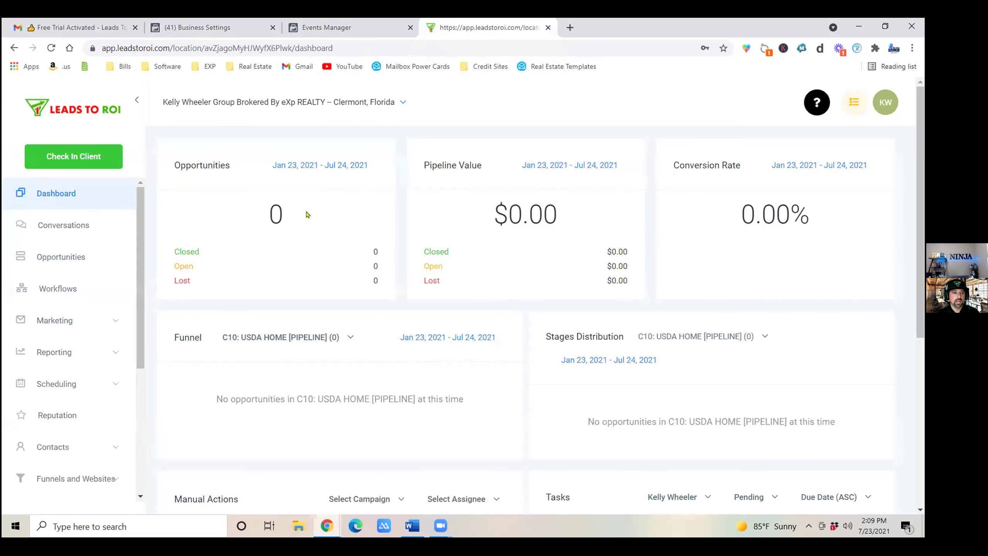
# Switch to the Ninja Realty – Clermont account's dashboard.
pyautogui.click(313, 101)
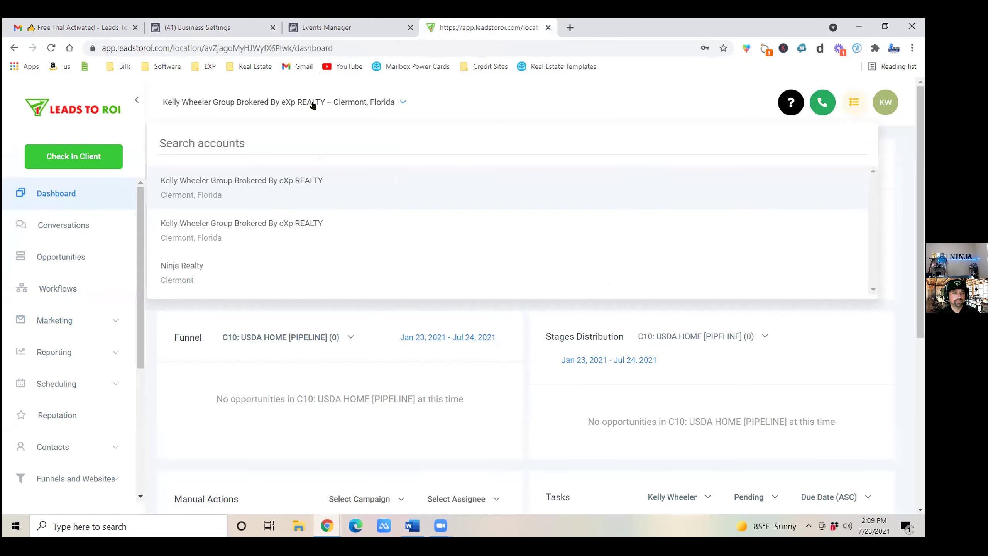
pyautogui.click(214, 272)
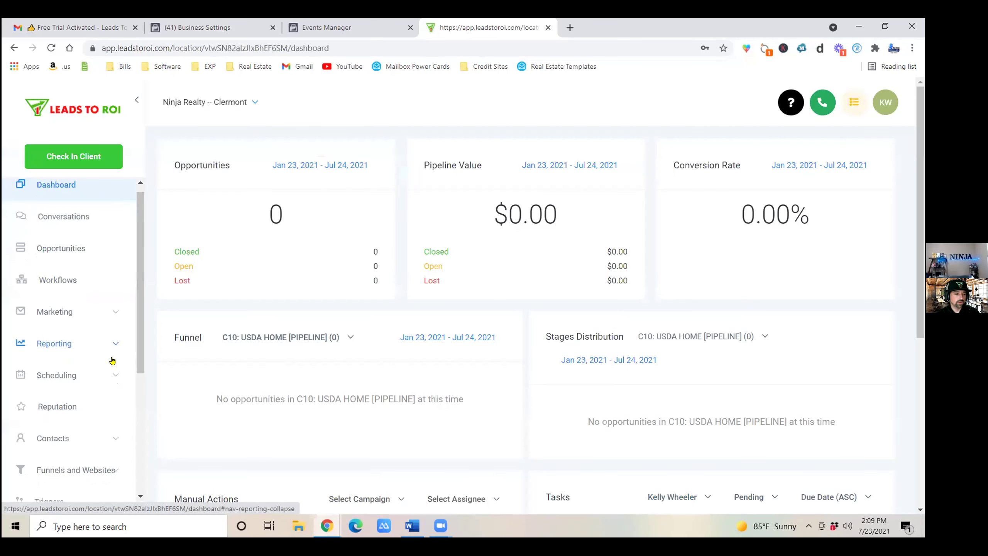
pyautogui.scroll(-5, 83, 361)
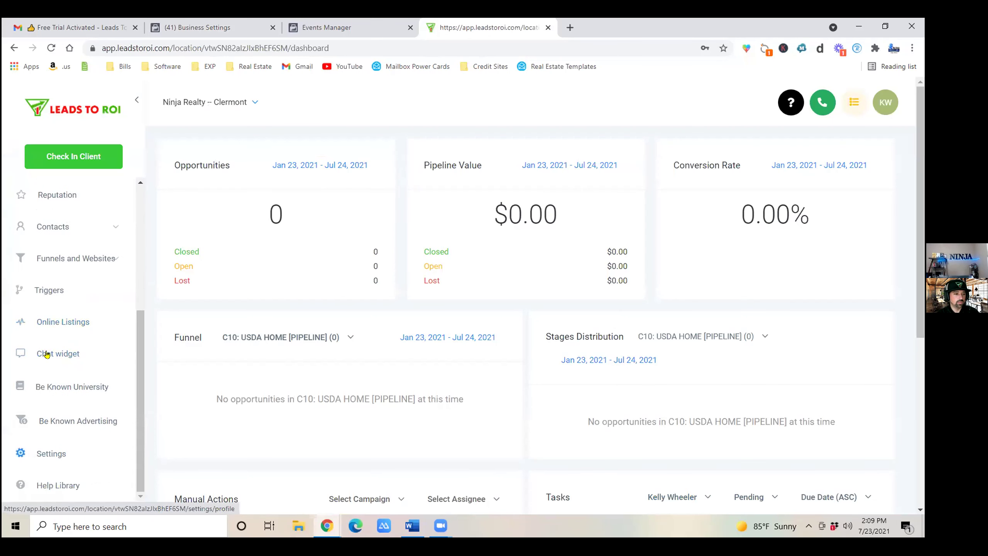
# Open the Custom Values settings and locate the Buyer Funnel Domain entry.
pyautogui.click(57, 452)
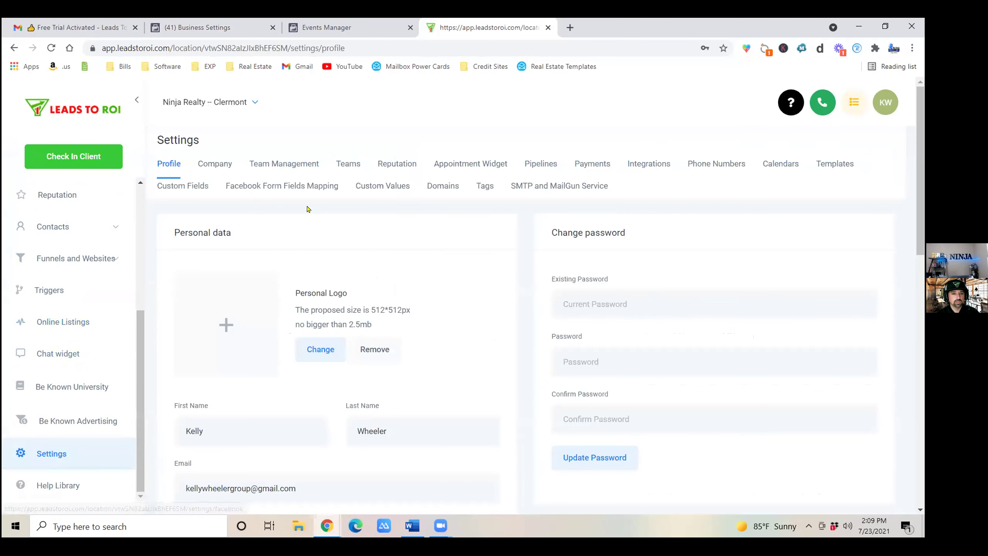
pyautogui.click(390, 186)
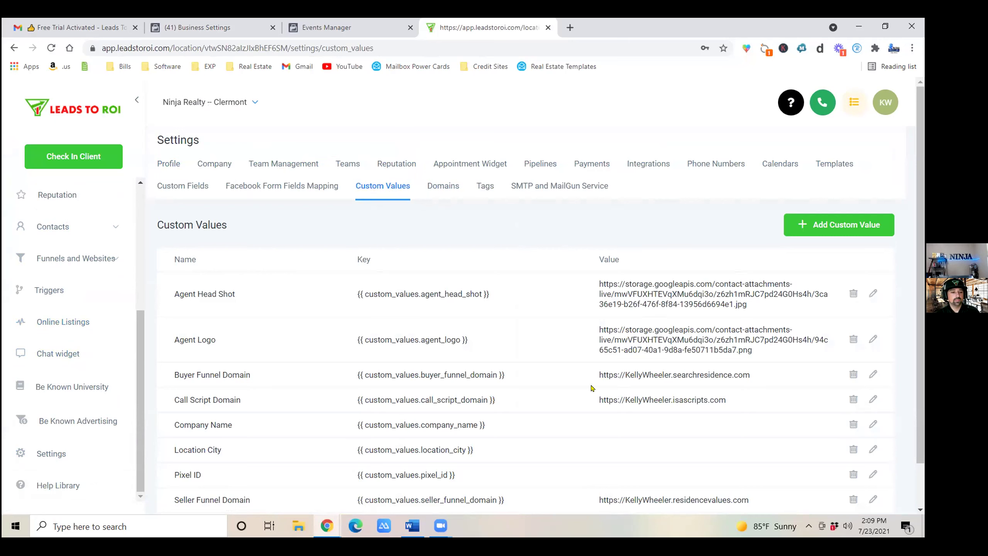
pyautogui.moveTo(170, 375); pyautogui.dragTo(253, 374)
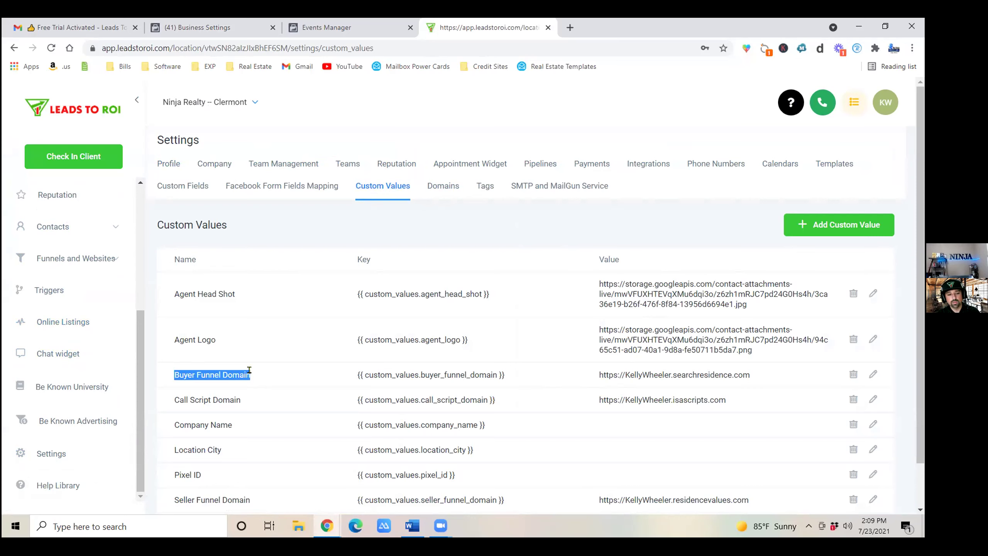
pyautogui.click(230, 367)
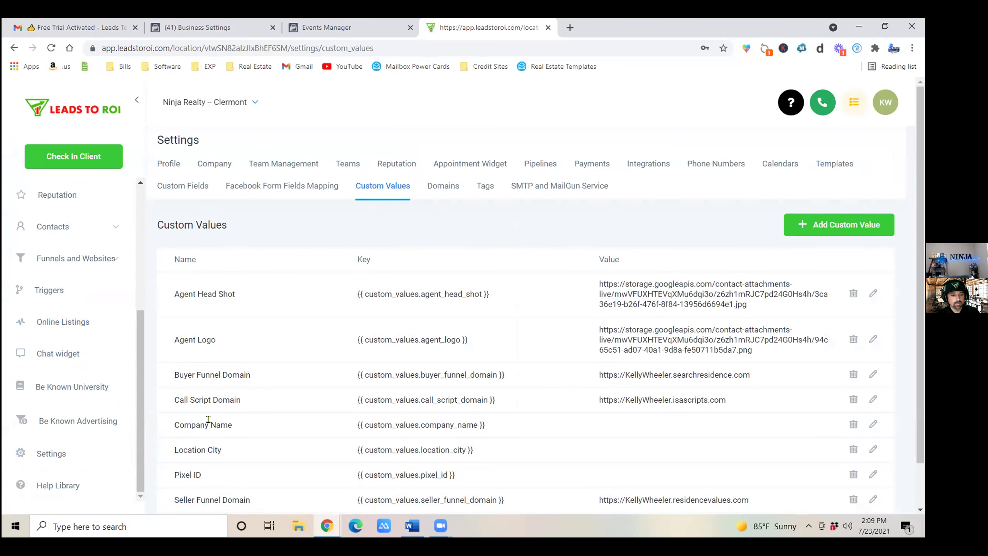
pyautogui.scroll(-1, 195, 470)
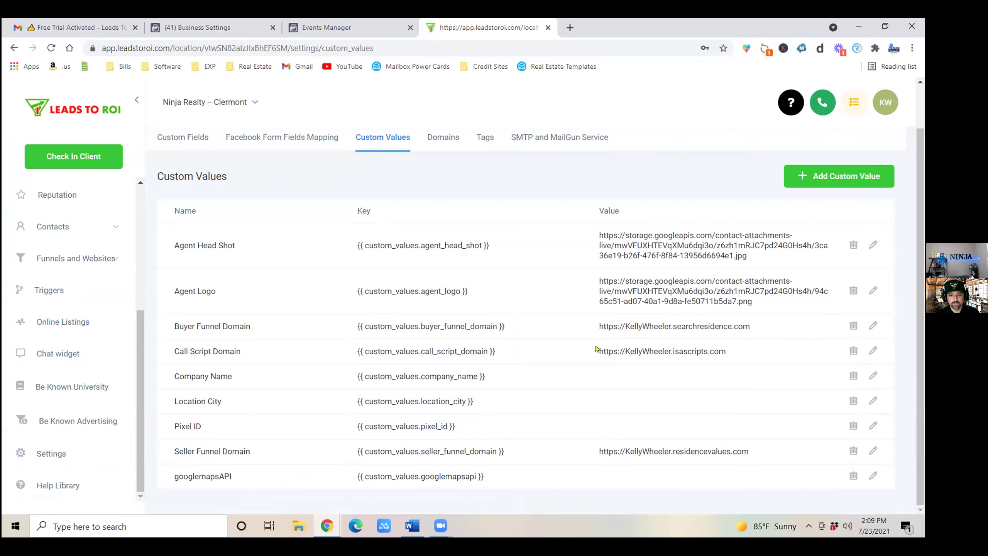
pyautogui.moveTo(598, 350); pyautogui.dragTo(728, 355)
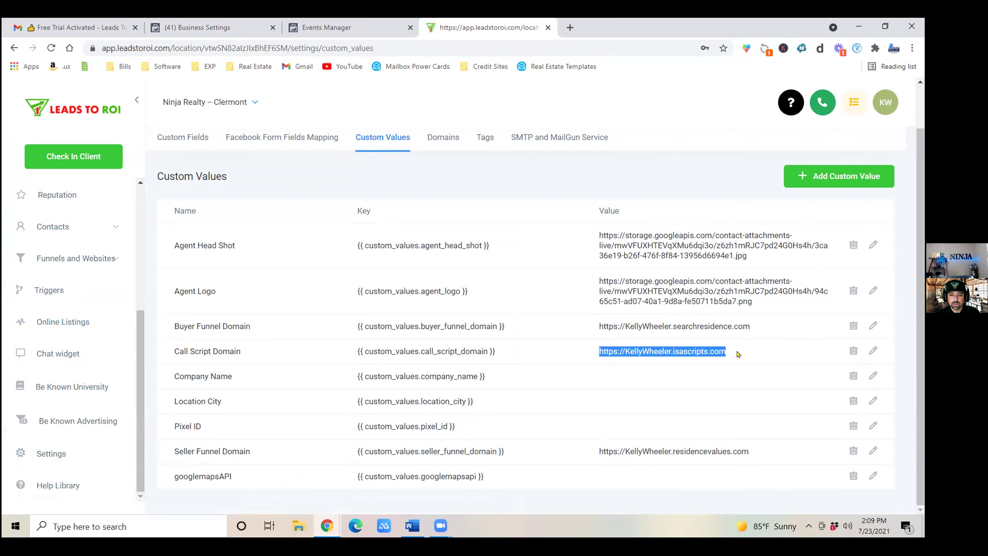
pyautogui.click(738, 354)
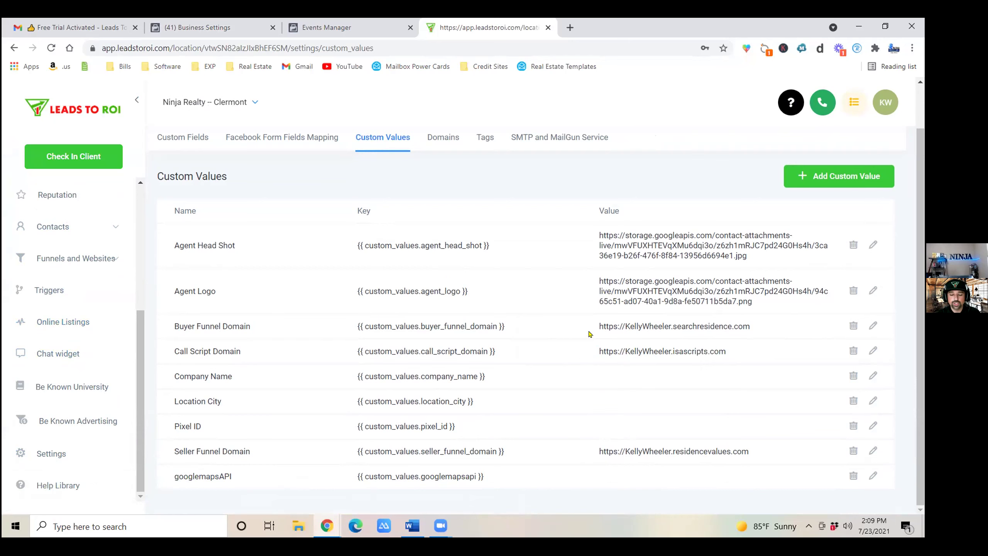
# Copy the full Buyer Funnel Domain URL.
pyautogui.moveTo(604, 318); pyautogui.dragTo(664, 319)
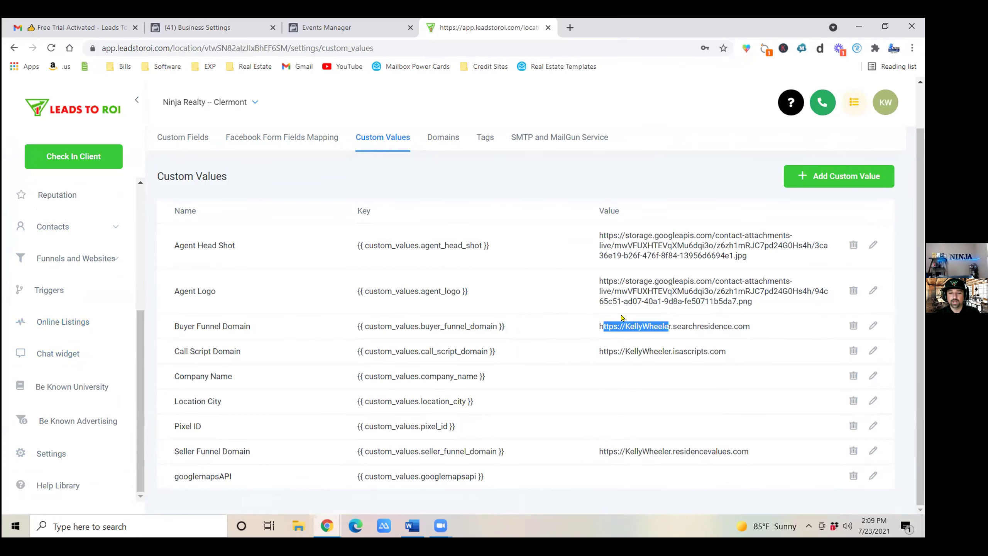
pyautogui.click(607, 324)
pyautogui.moveTo(600, 326); pyautogui.dragTo(751, 331)
pyautogui.hotkey('ctrl', 'c')
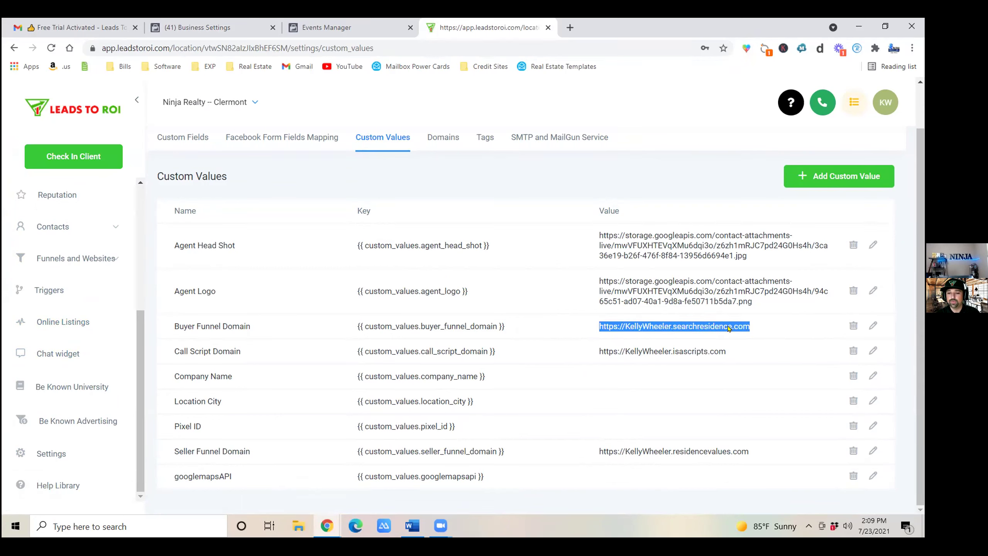
pyautogui.rightClick(729, 329)
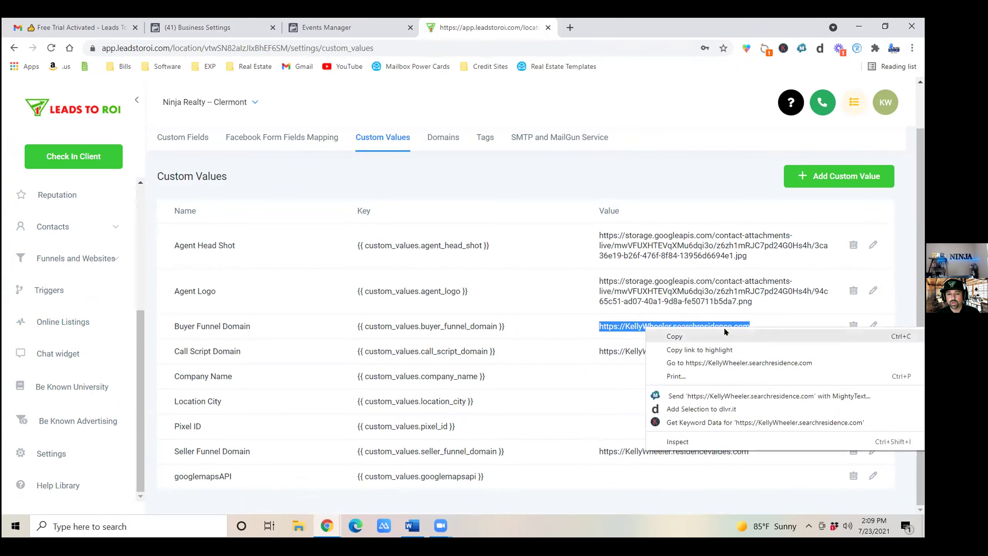
pyautogui.click(725, 336)
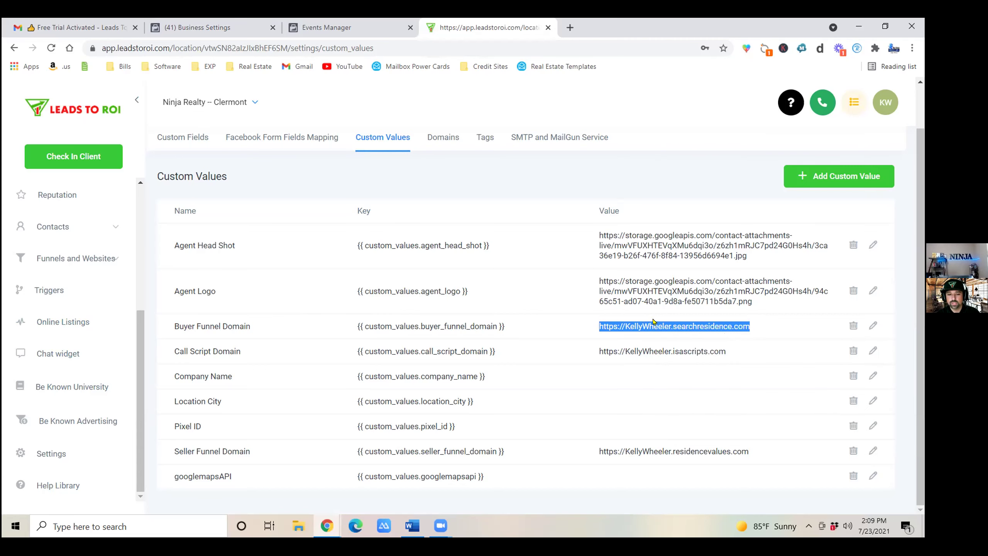
# Add the copied buyer funnel domain, with its protocol prefix trimmed, as a new domain.
pyautogui.click(433, 145)
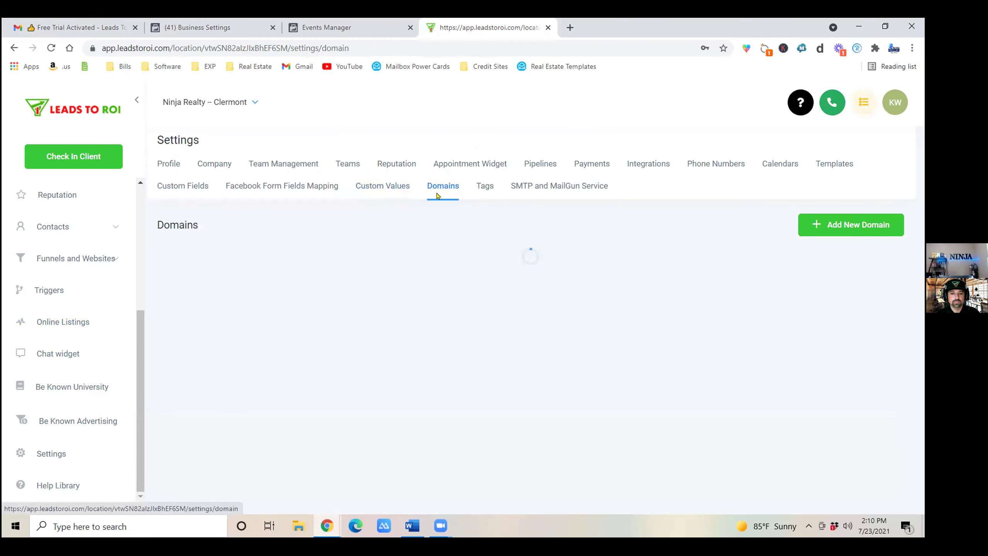
pyautogui.click(831, 226)
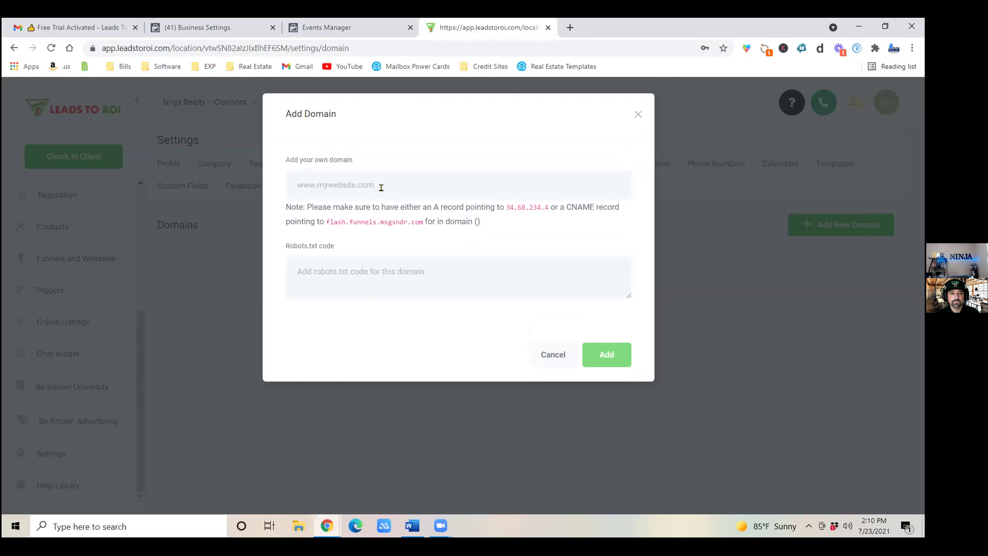
pyautogui.rightClick(357, 183)
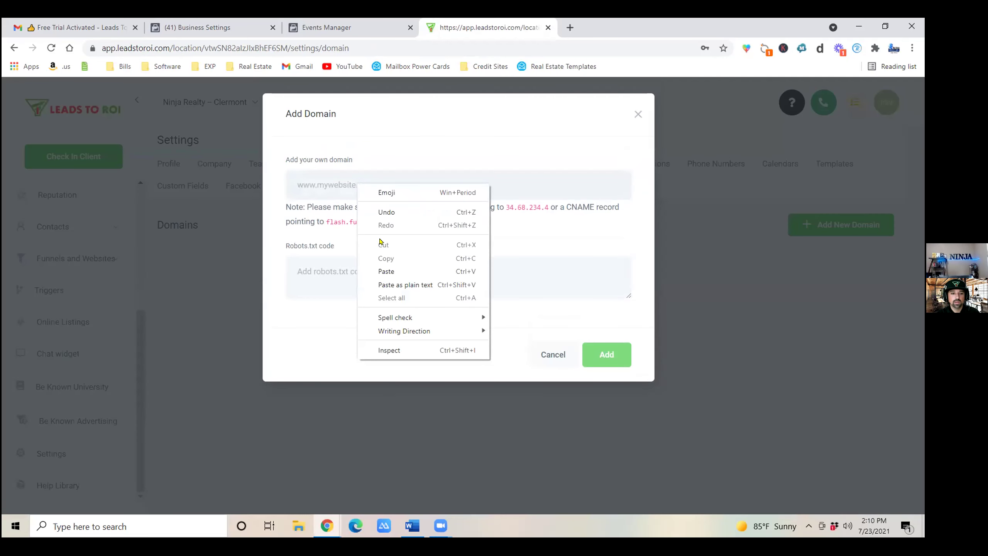
pyautogui.click(398, 270)
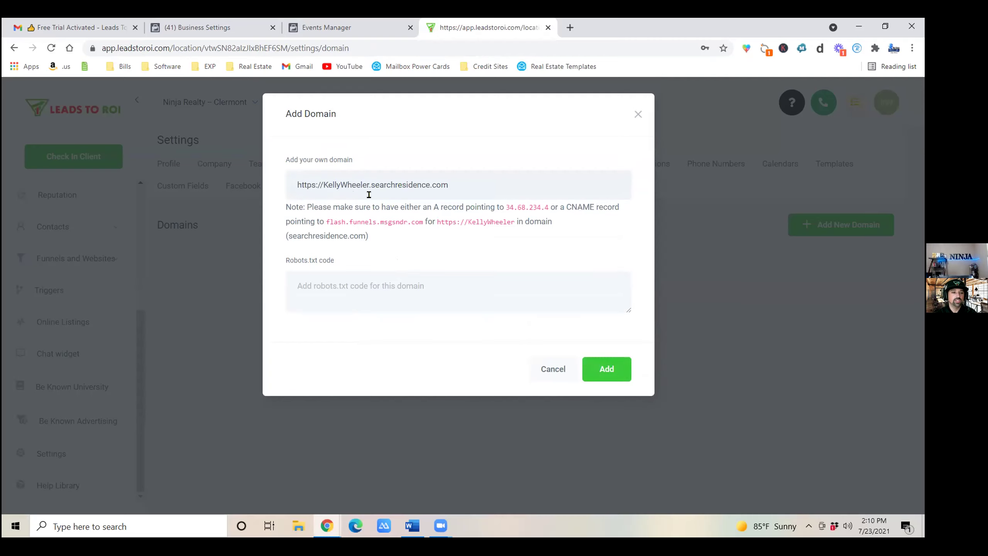
pyautogui.press('BackSpace')
pyautogui.press('BackSpace')
pyautogui.press('BackSpace')
pyautogui.press('BackSpace')
pyautogui.press('BackSpace')
pyautogui.press('BackSpace')
pyautogui.press('BackSpace')
pyautogui.press('BackSpace')
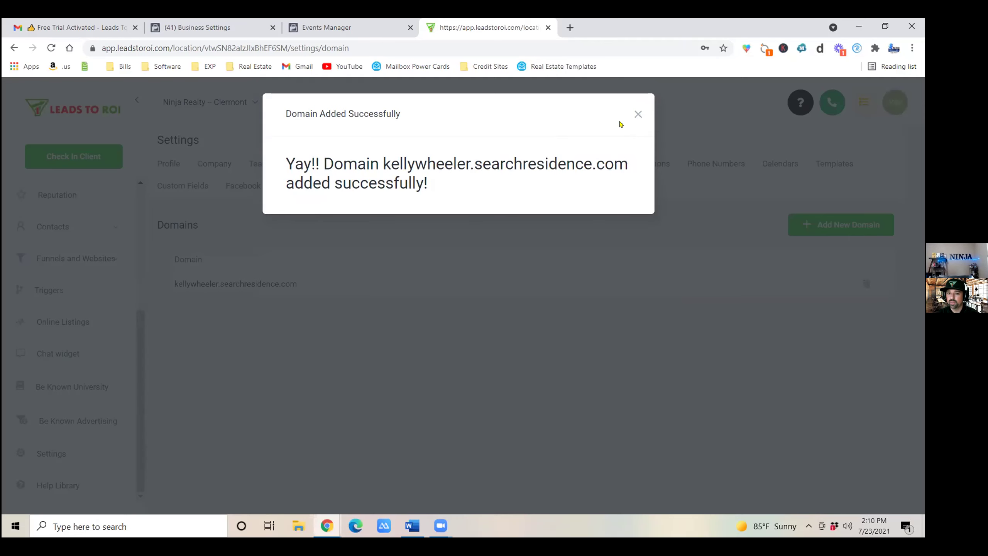
# Dismiss the confirmation and browse the Funnels list, briefly opening C8: SELLER HOME VALUATION.
pyautogui.click(638, 114)
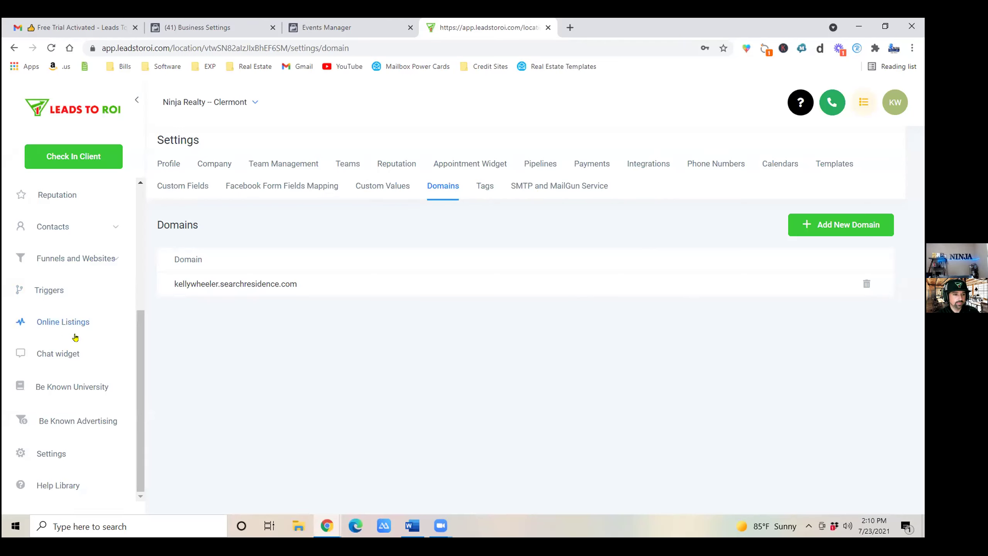
pyautogui.click(61, 267)
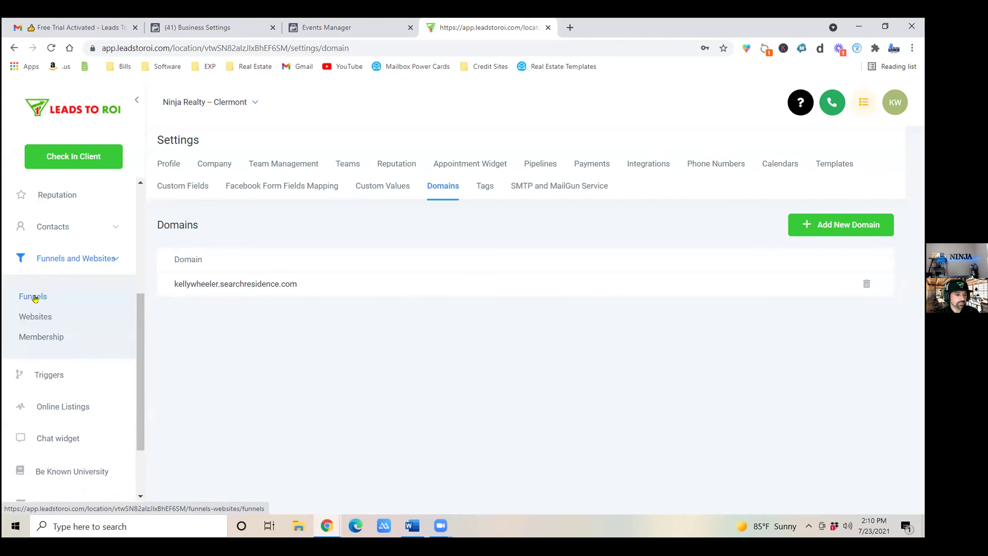
pyautogui.click(34, 296)
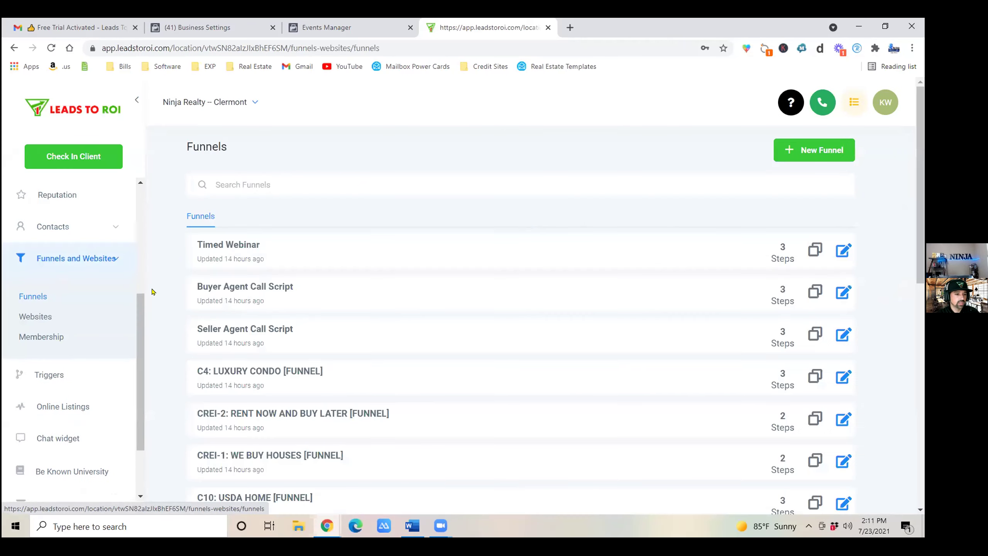
pyautogui.scroll(-6, 179, 336)
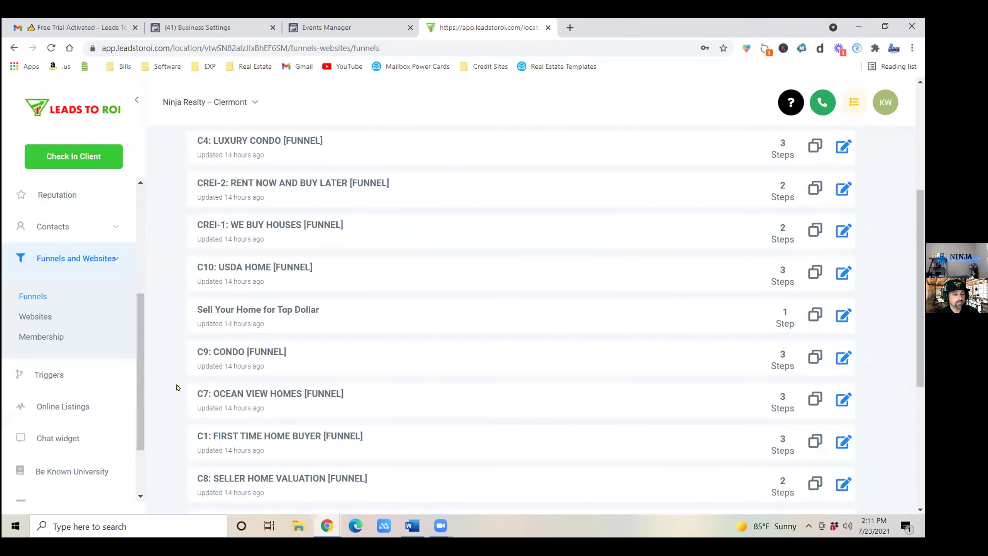
pyautogui.scroll(-2, 179, 393)
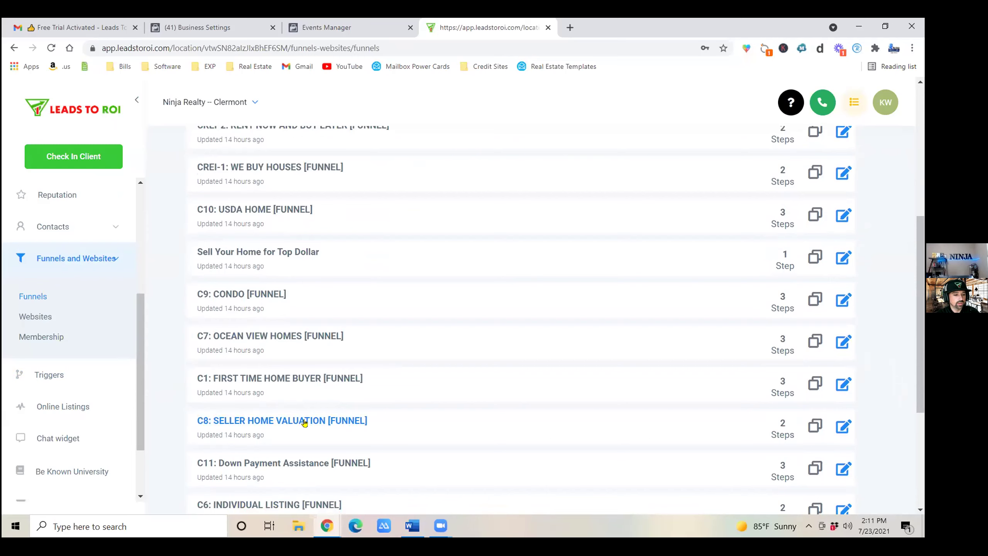
pyautogui.click(278, 418)
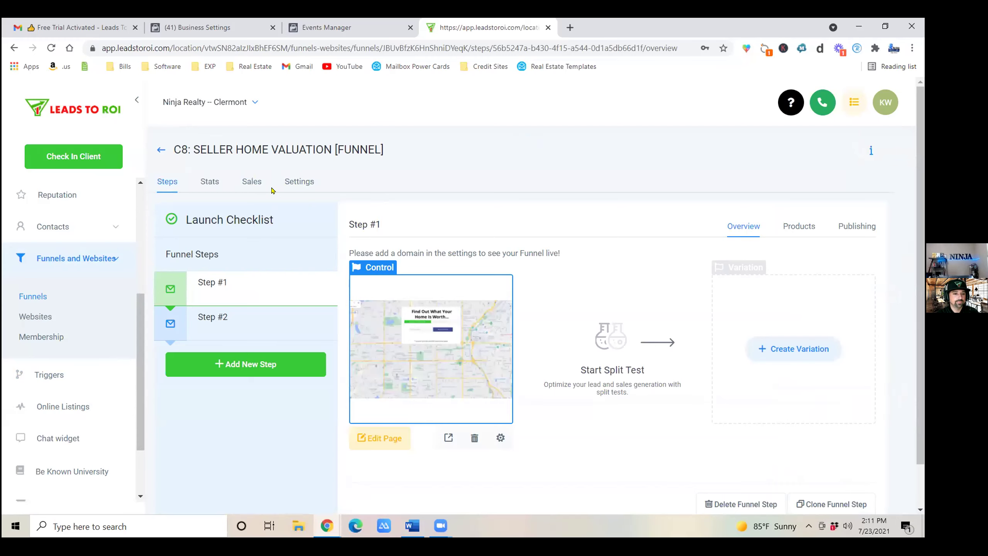
pyautogui.click(161, 149)
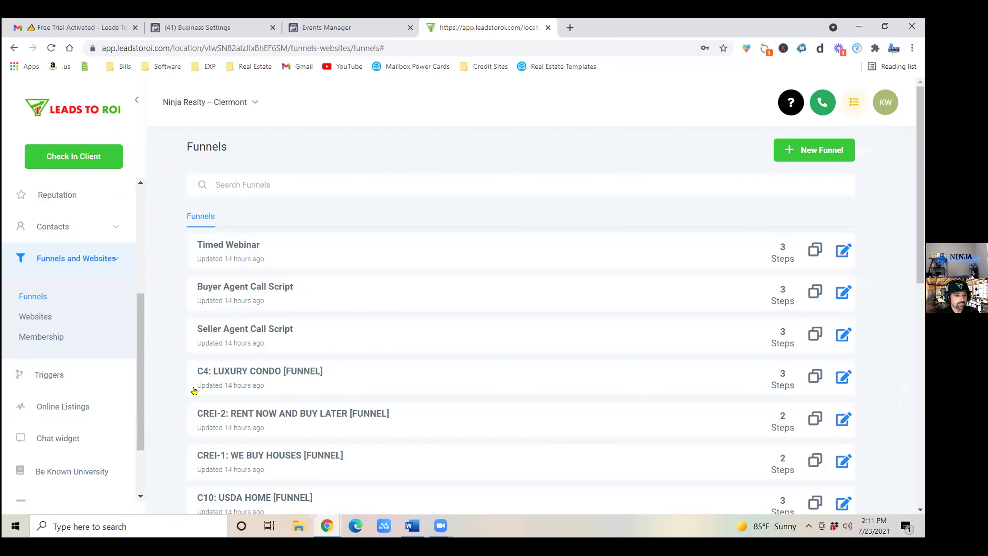
# Open the C1: FIRST TIME HOME BUYER [FUNNEL] funnel from the list.
pyautogui.scroll(-3, 194, 390)
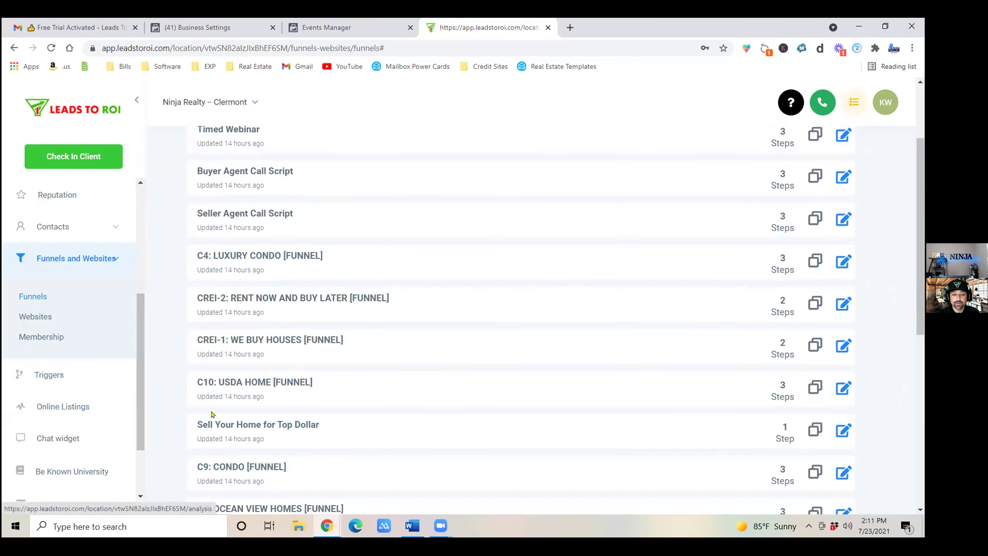
pyautogui.scroll(-3, 212, 417)
pyautogui.scroll(-1, 189, 448)
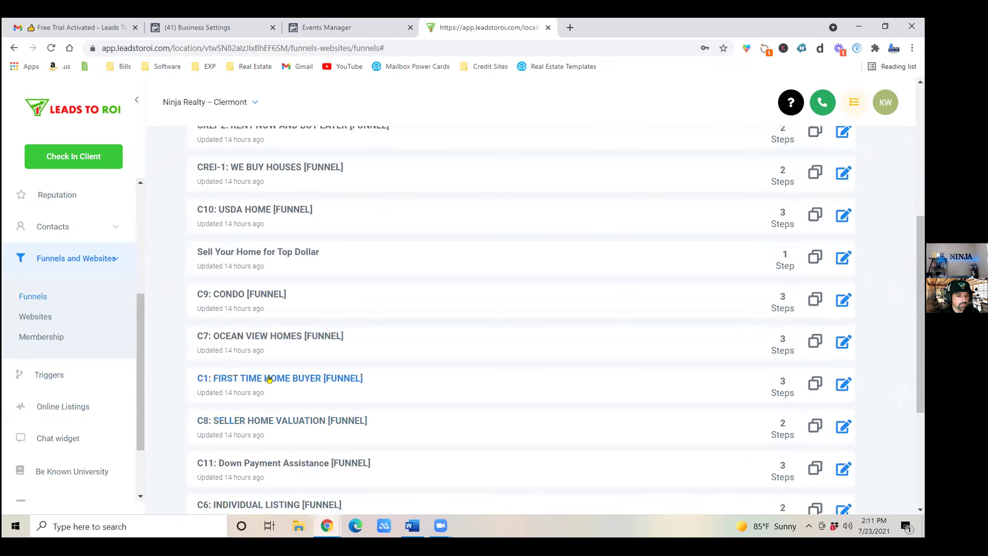
pyautogui.click(299, 379)
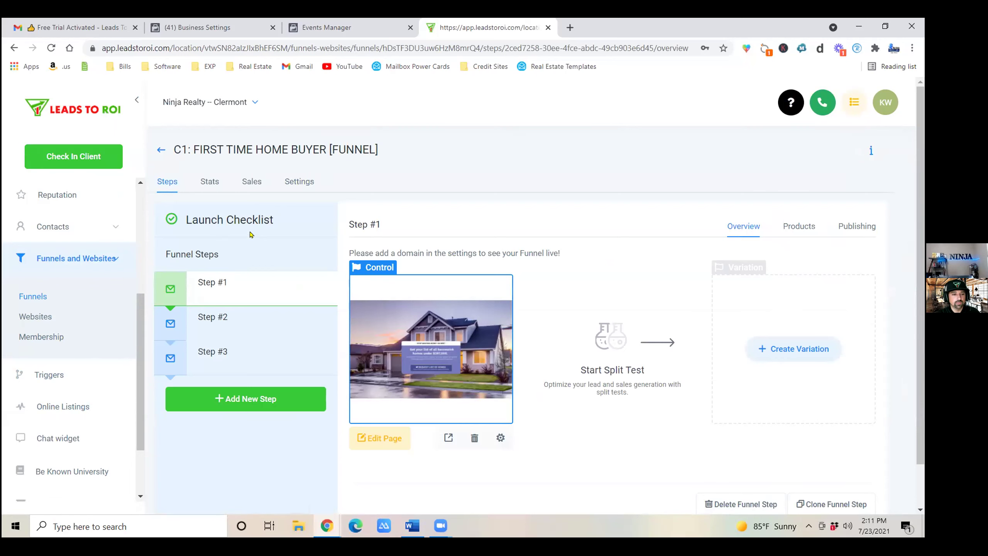
# Set the C1 funnel's Domain to the newly added domain and save the settings.
pyautogui.click(298, 190)
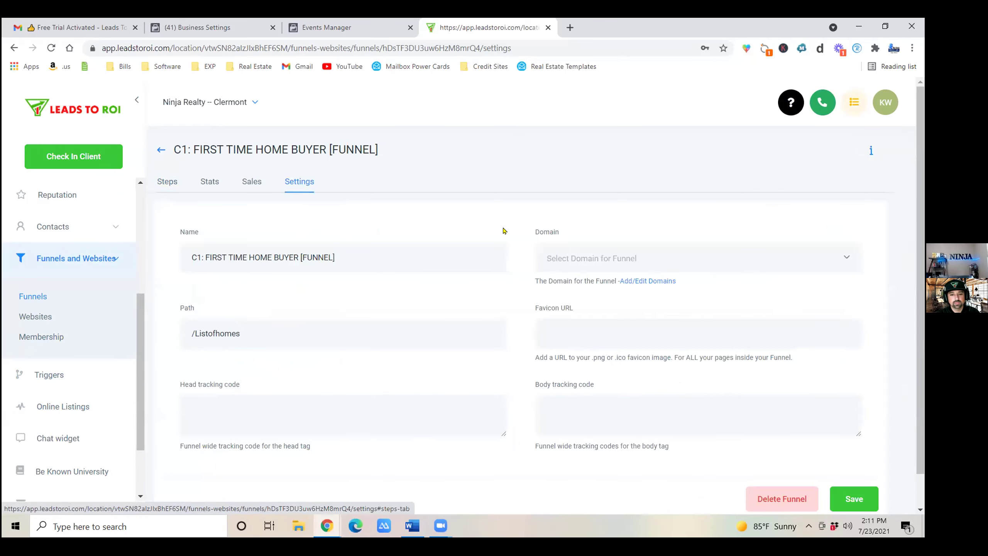
pyautogui.click(571, 264)
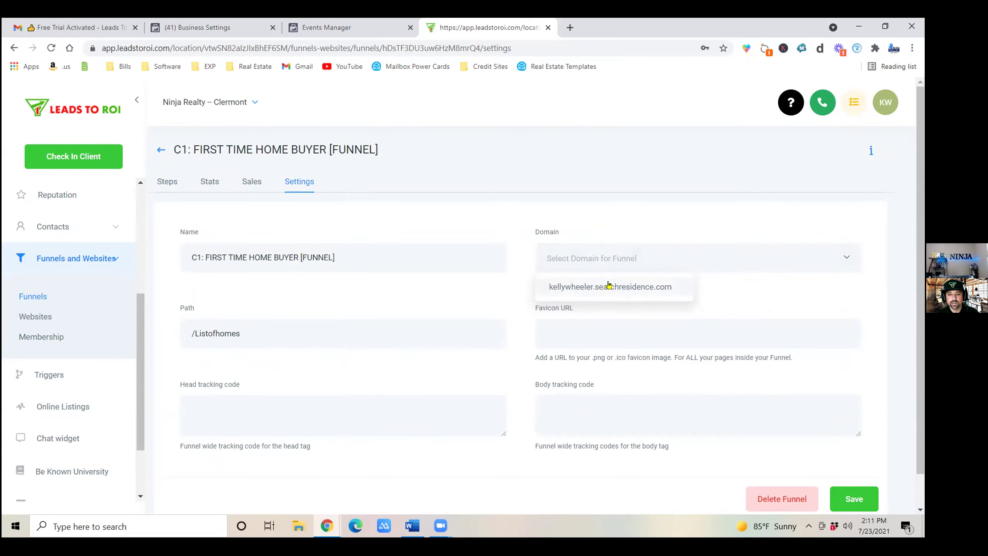
pyautogui.click(627, 287)
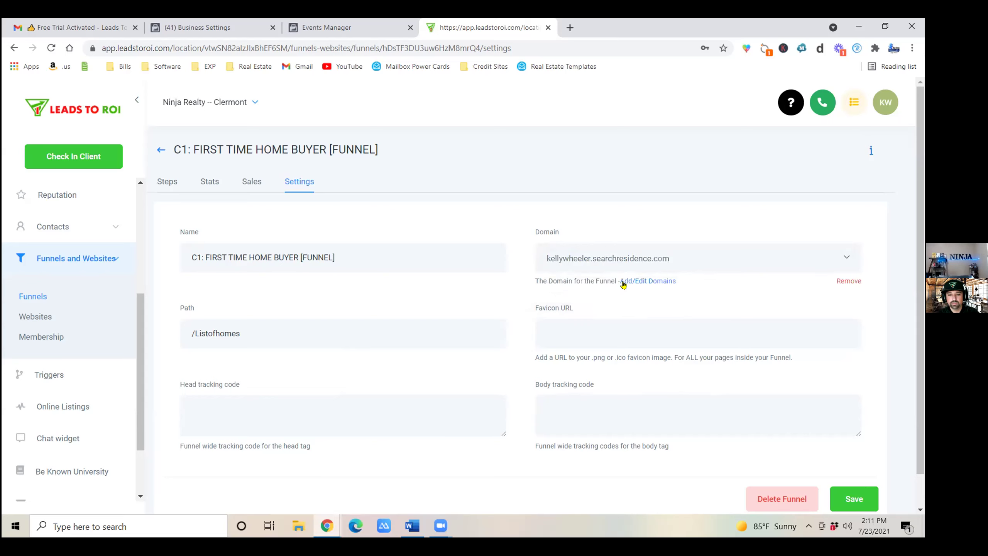
pyautogui.click(862, 506)
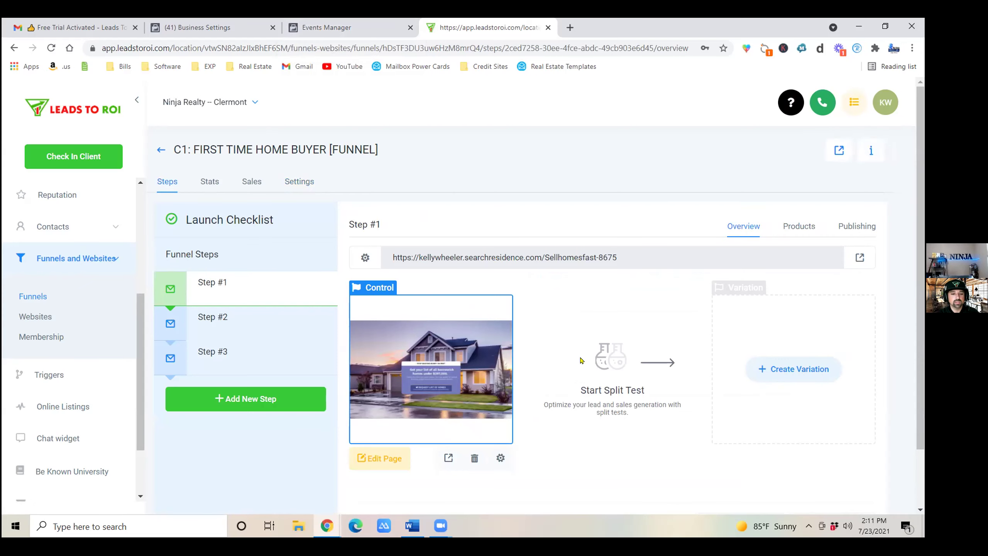
# Open the pixel's allow list editor and paste the funnel domain into it.
pyautogui.click(349, 29)
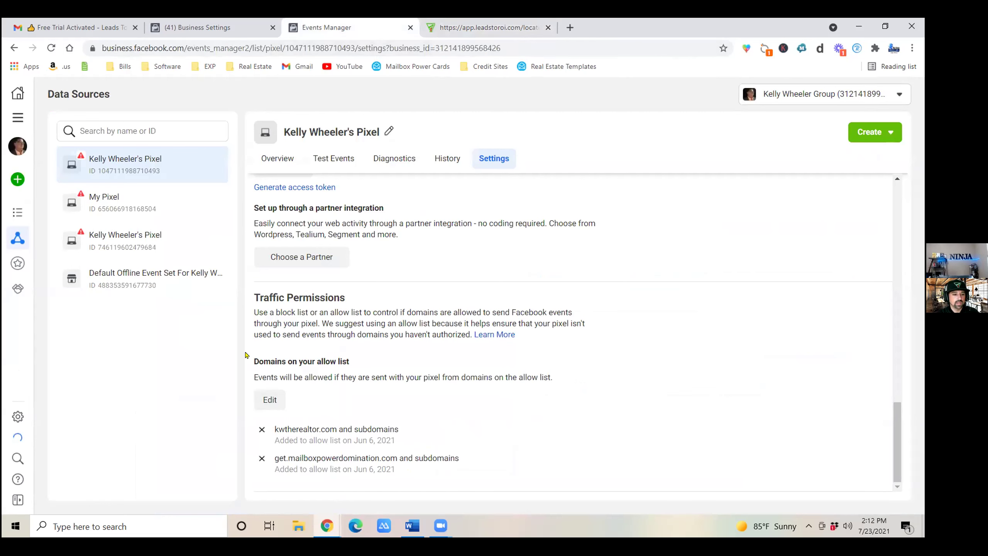
pyautogui.click(269, 401)
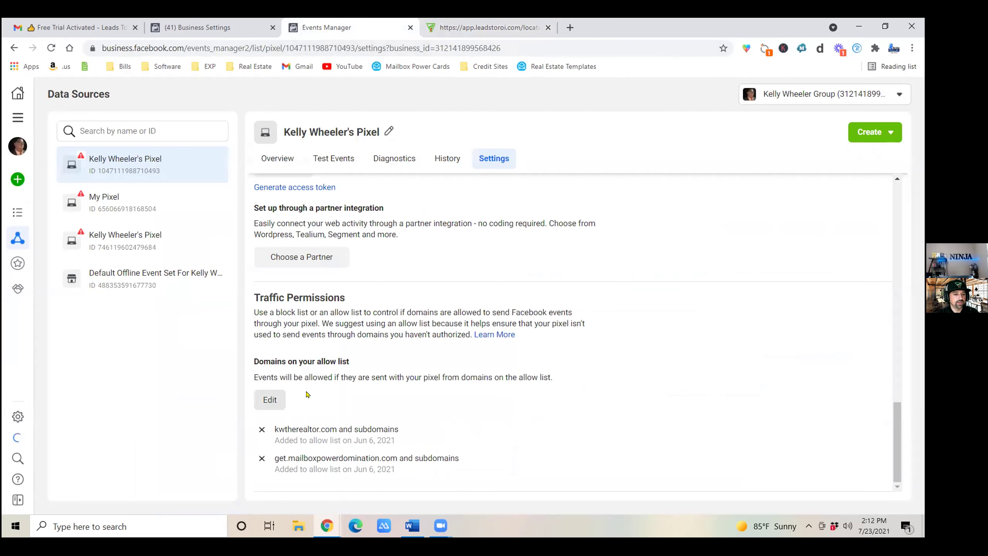
pyautogui.tripleClick(333, 372)
pyautogui.click(272, 400)
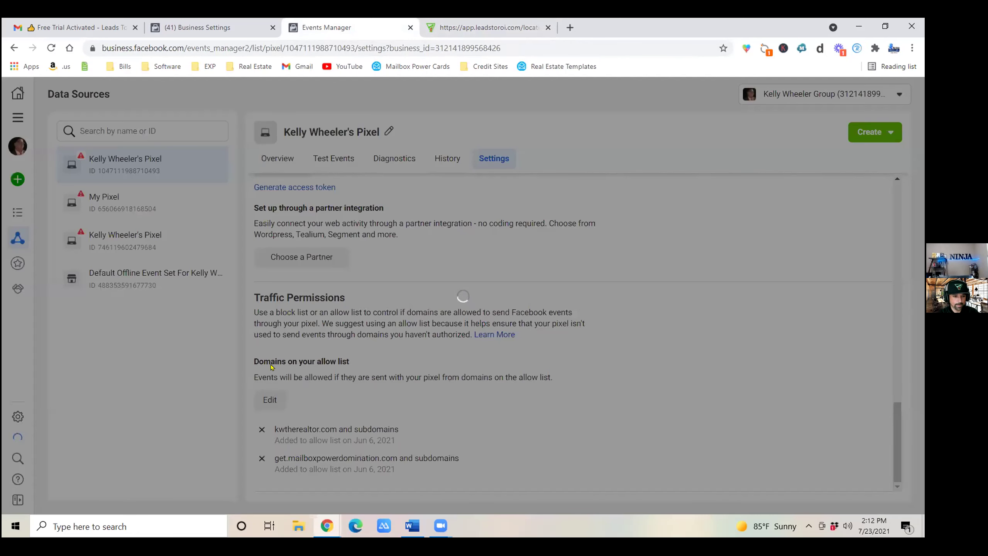
pyautogui.click(331, 262)
pyautogui.rightClick(349, 256)
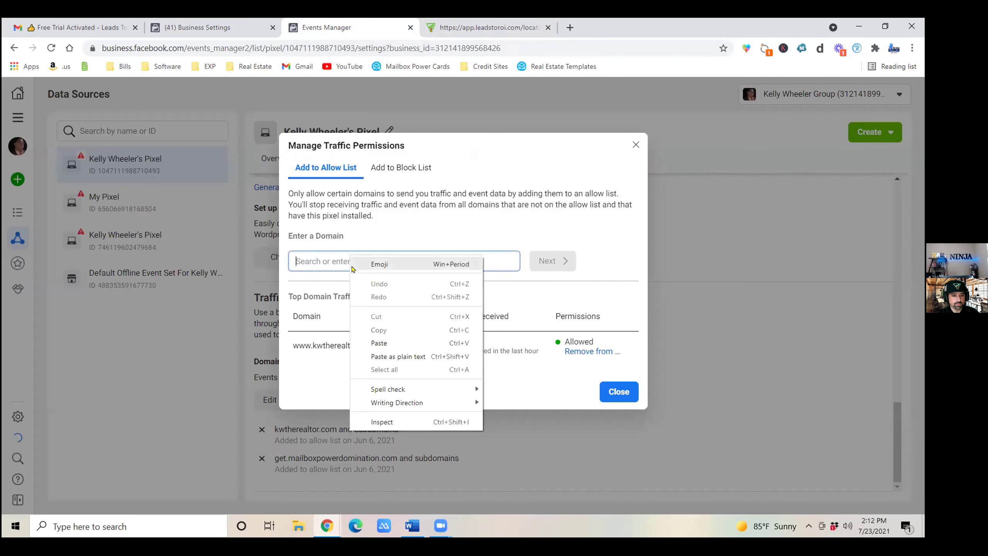
pyautogui.click(391, 342)
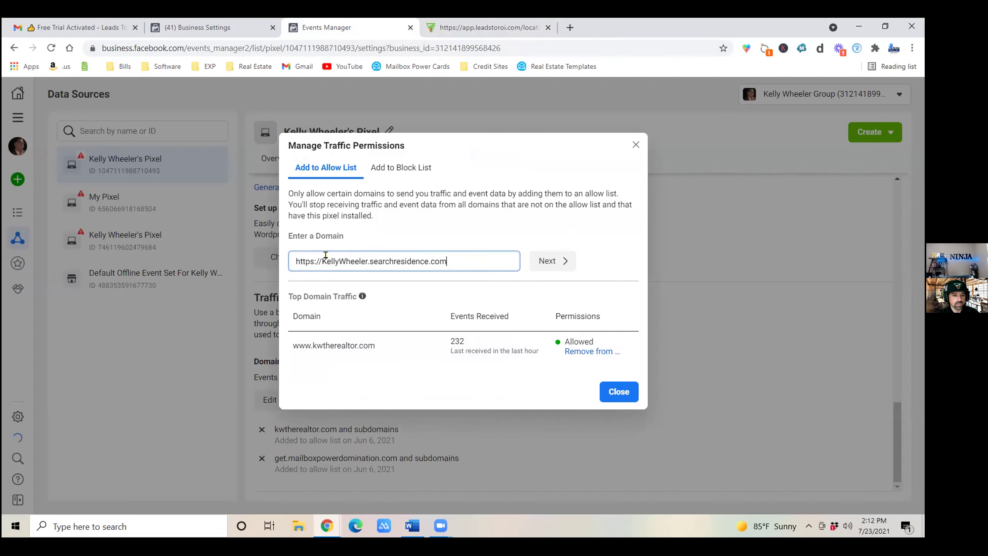
pyautogui.click(552, 262)
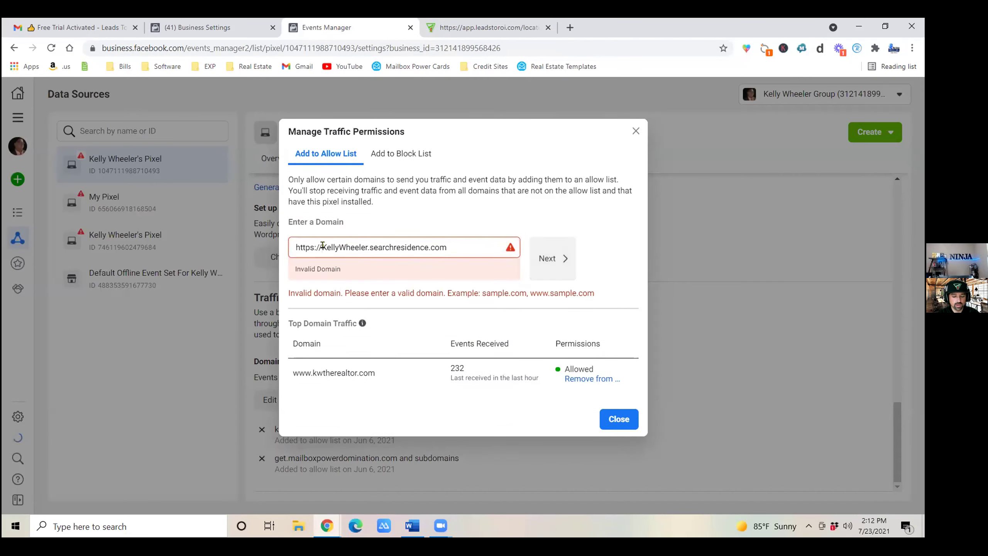
pyautogui.press('BackSpace')
pyautogui.press('BackSpace')
pyautogui.press('BackSpace')
pyautogui.press('BackSpace')
pyautogui.press('BackSpace')
pyautogui.press('BackSpace')
pyautogui.press('BackSpace')
pyautogui.press('BackSpace')
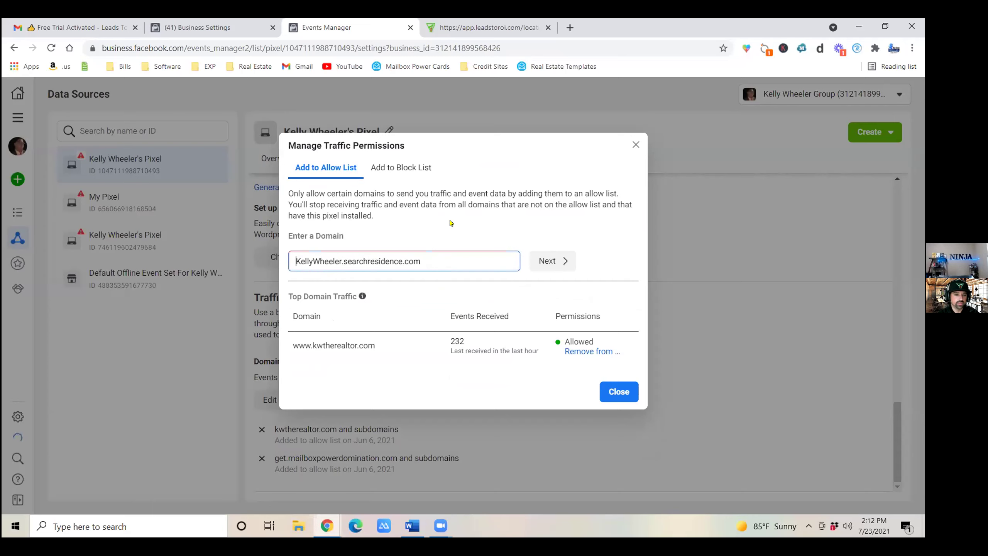
pyautogui.click(552, 260)
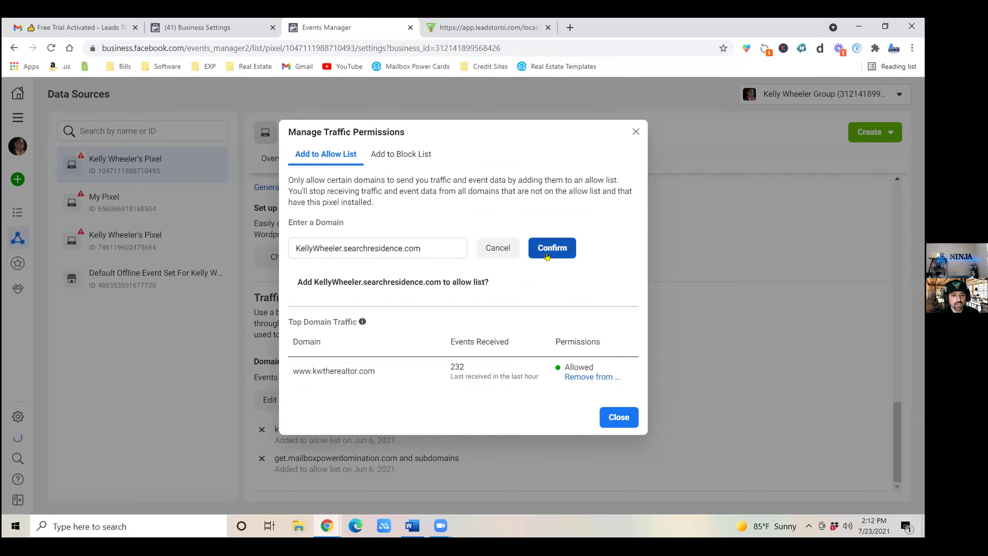
pyautogui.click(548, 253)
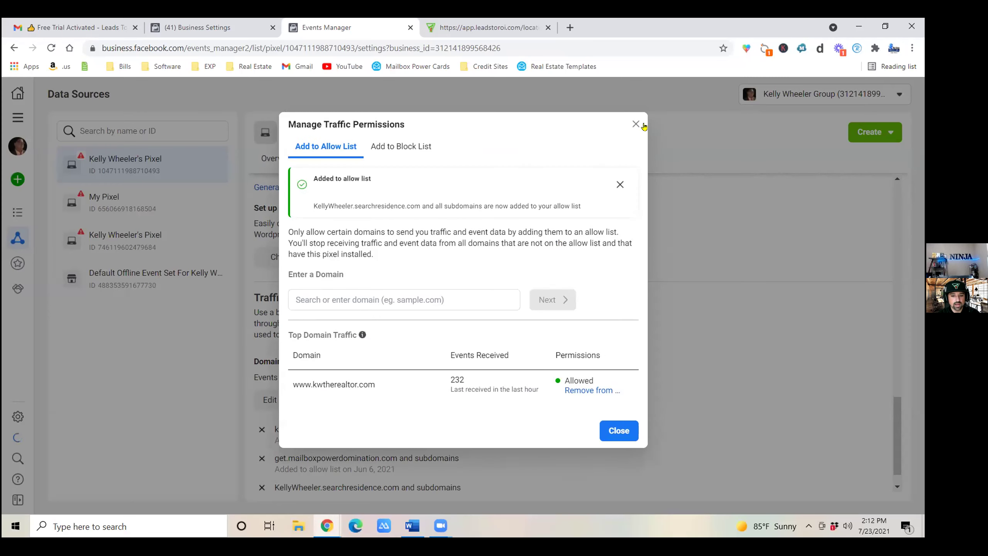
pyautogui.click(619, 431)
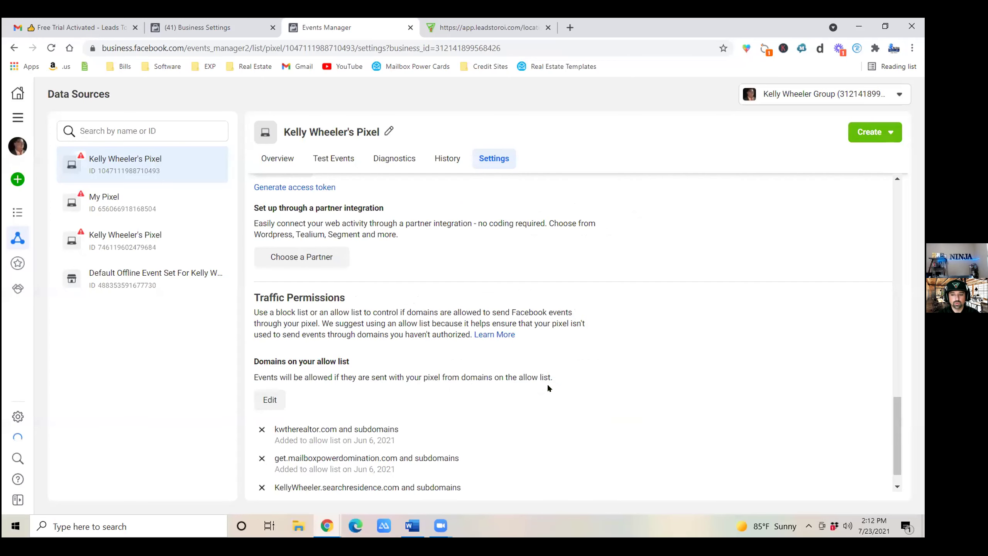
# Start the manual Conversions API setup and proceed past the introduction and Overview to event selection.
pyautogui.scroll(4, 484, 372)
pyautogui.scroll(1, 535, 398)
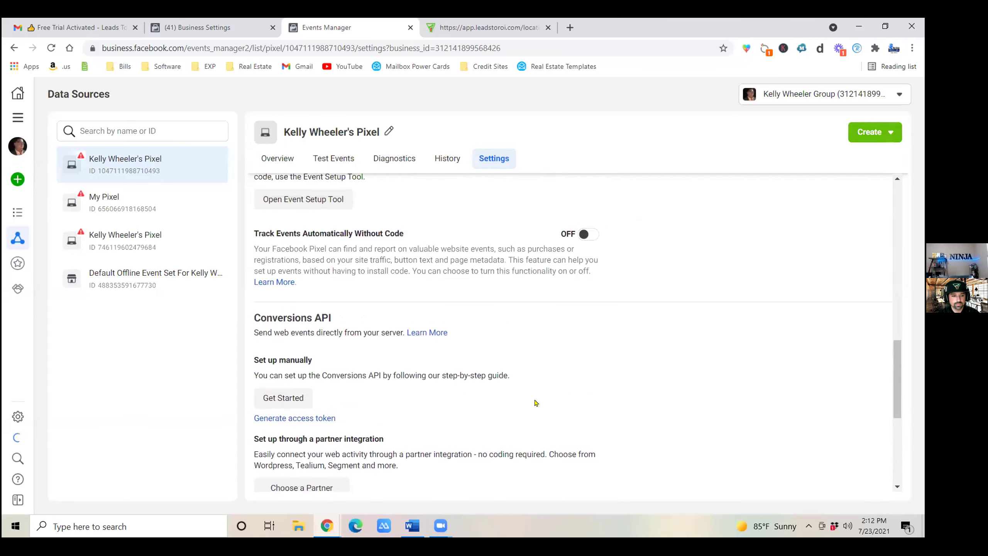
pyautogui.click(283, 398)
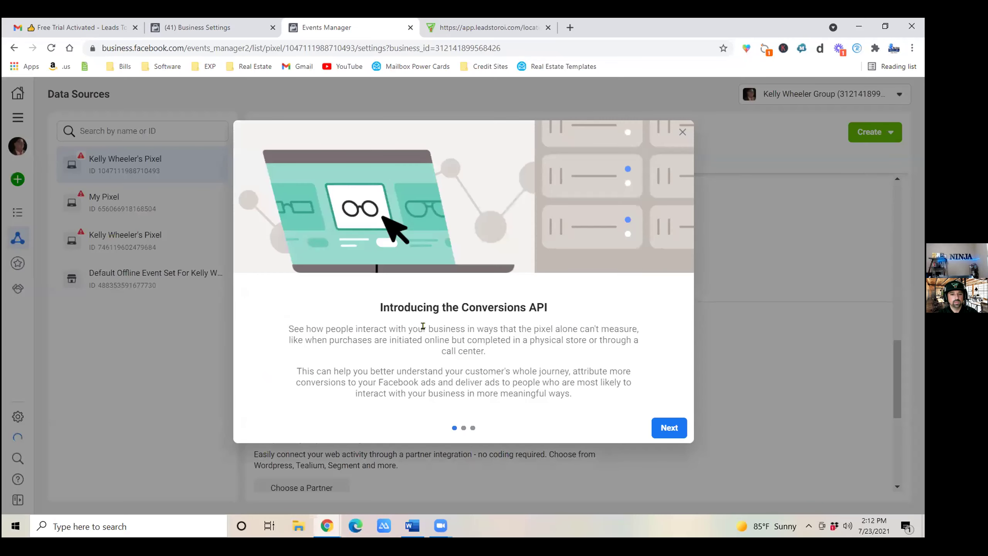
pyautogui.click(663, 428)
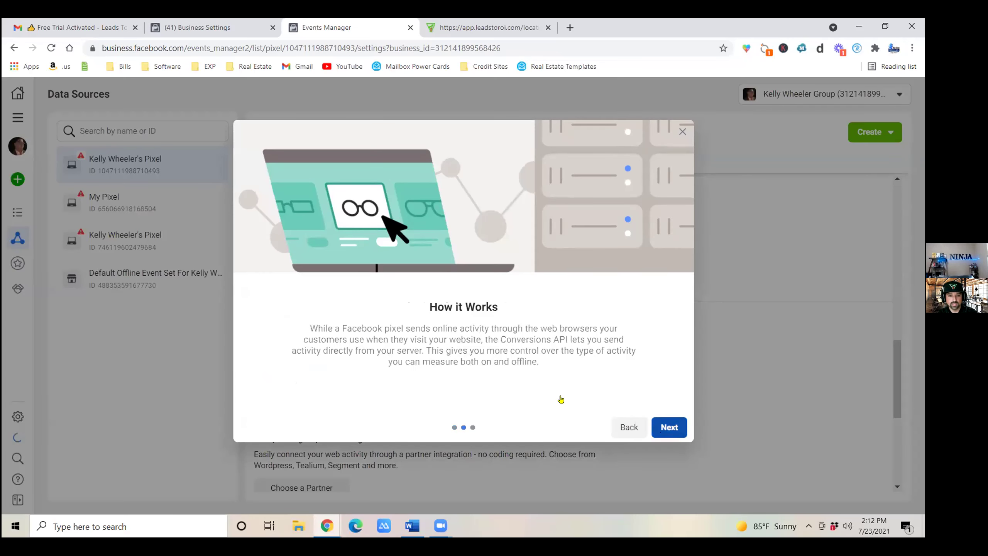
pyautogui.click(668, 427)
pyautogui.click(667, 427)
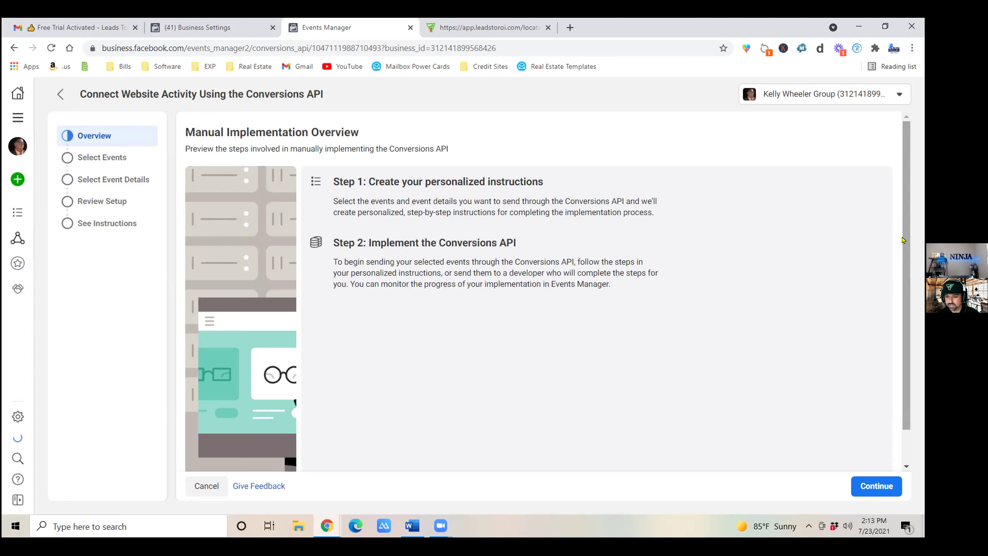
pyautogui.click(885, 493)
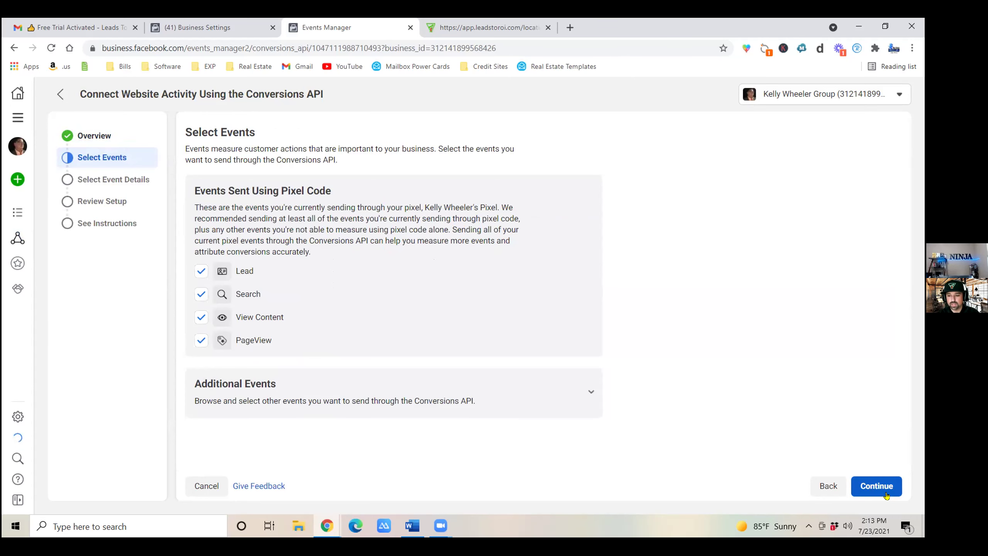
# Tick First Name, Click ID (fbc), Client IP, Browser ID (fbp) and Last Name for Lead.
pyautogui.click(867, 487)
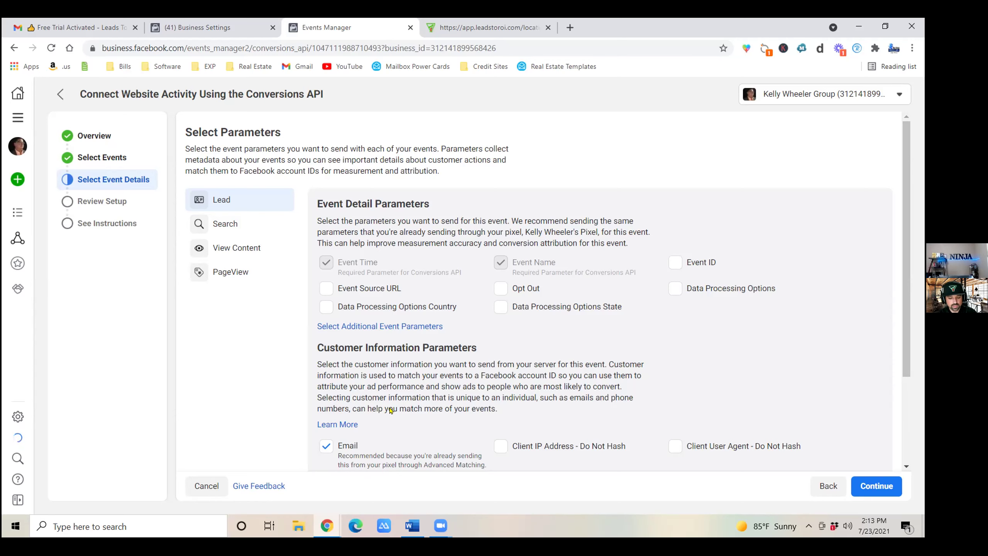
pyautogui.scroll(-3, 403, 407)
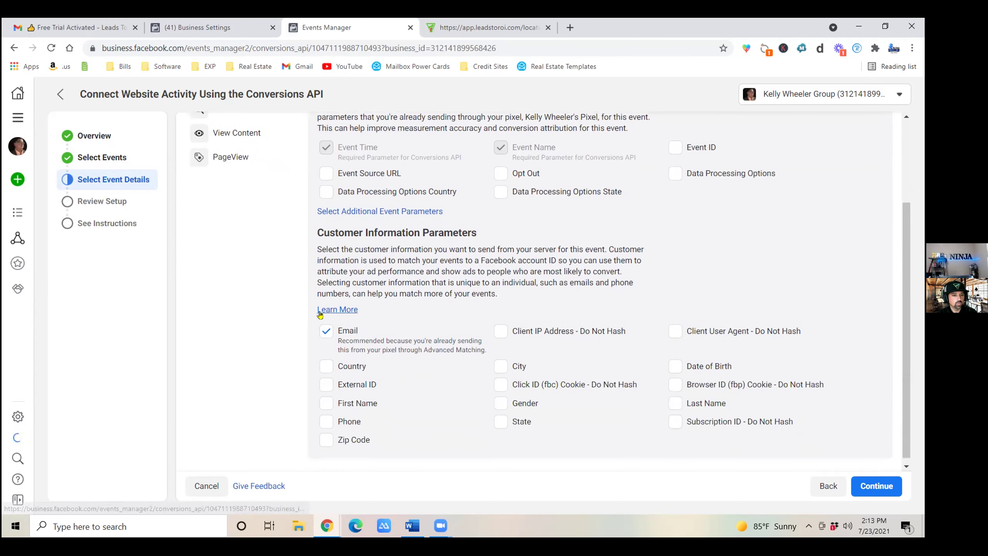
pyautogui.scroll(1, 325, 278)
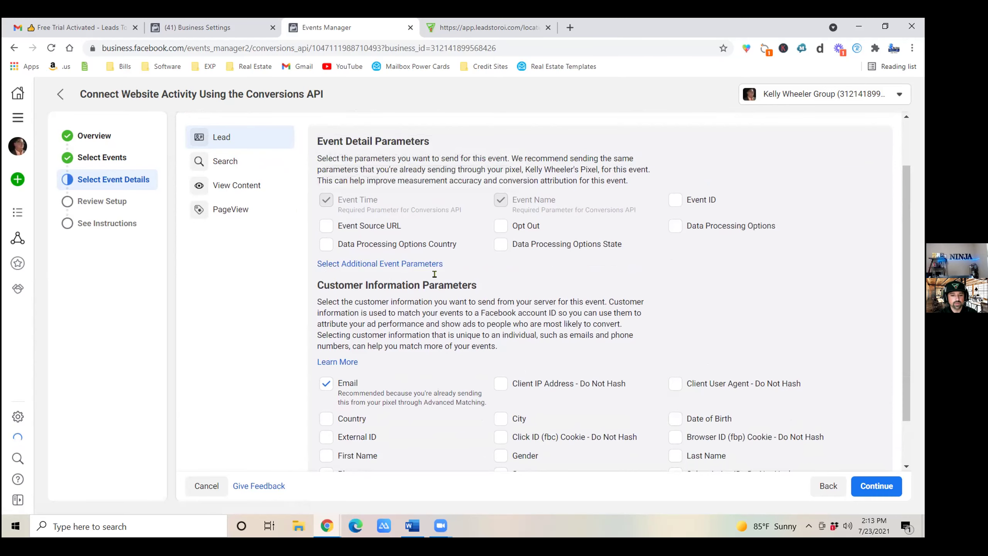
pyautogui.scroll(-1, 438, 282)
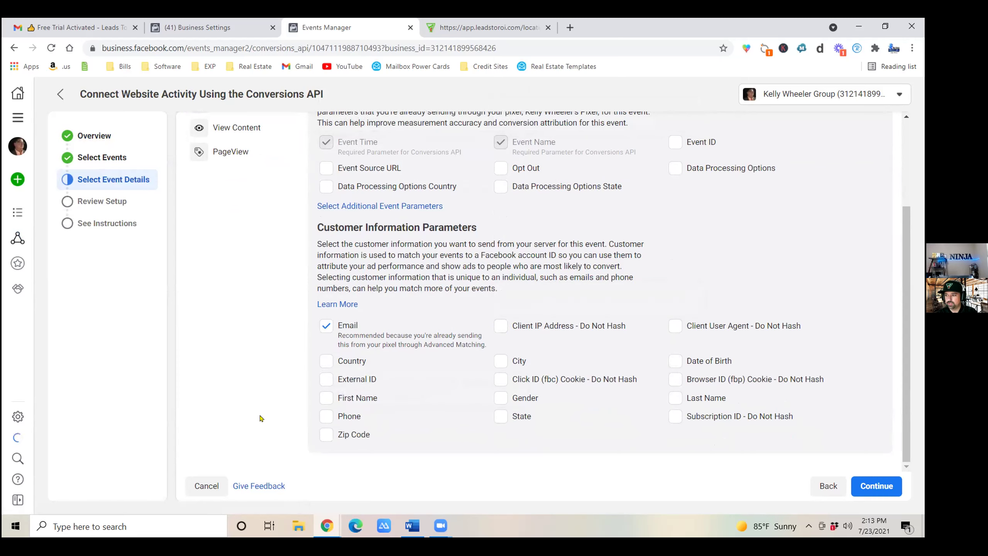
pyautogui.click(325, 397)
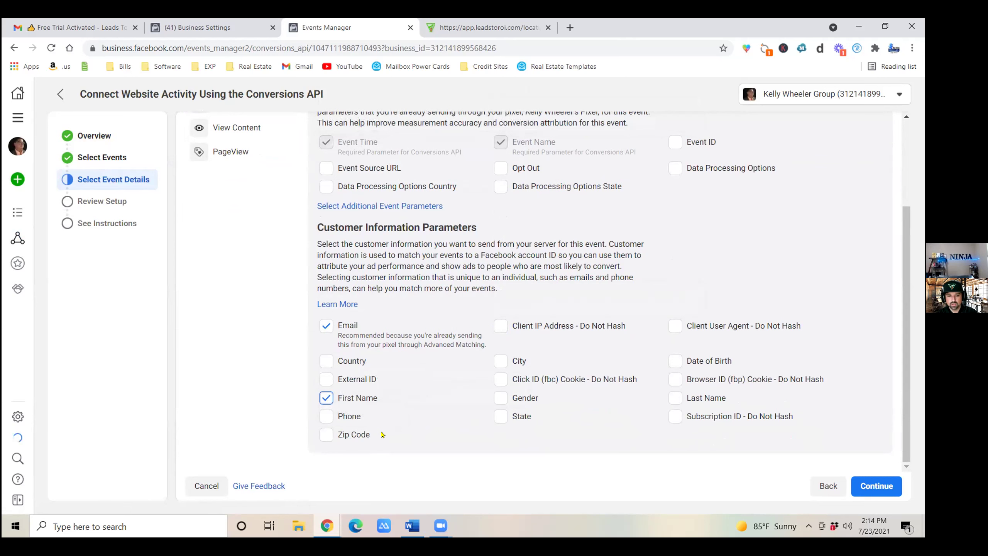
pyautogui.click(500, 383)
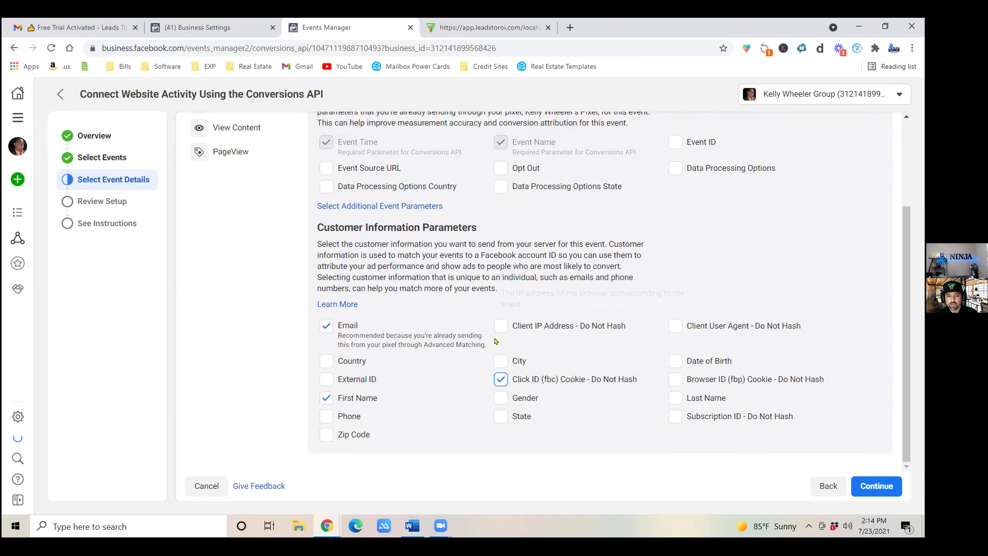
pyautogui.click(500, 331)
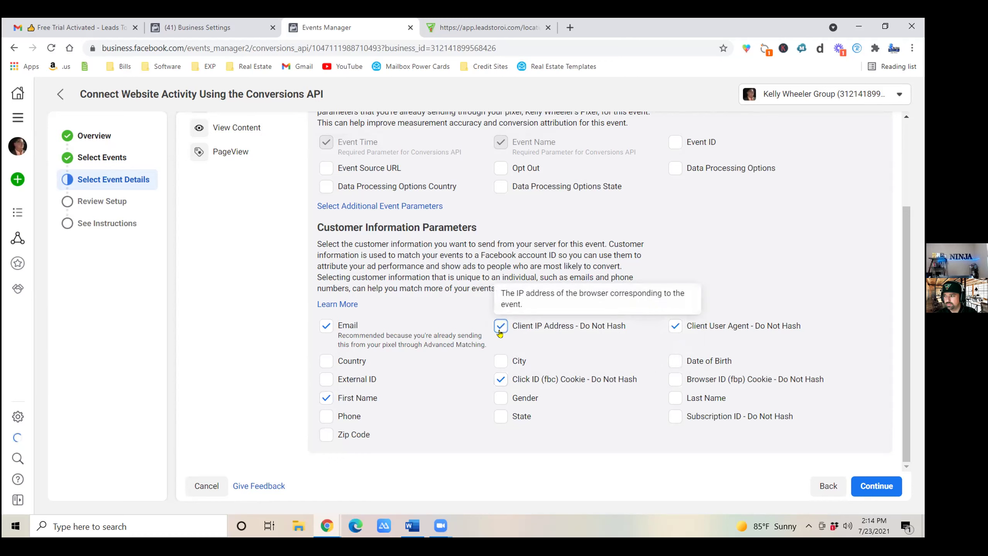
pyautogui.click(677, 381)
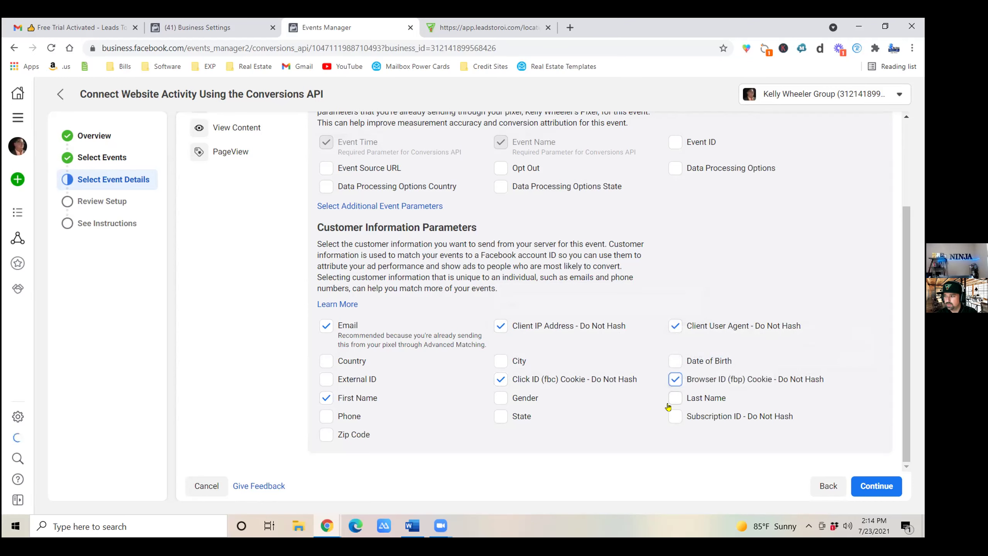
pyautogui.click(677, 399)
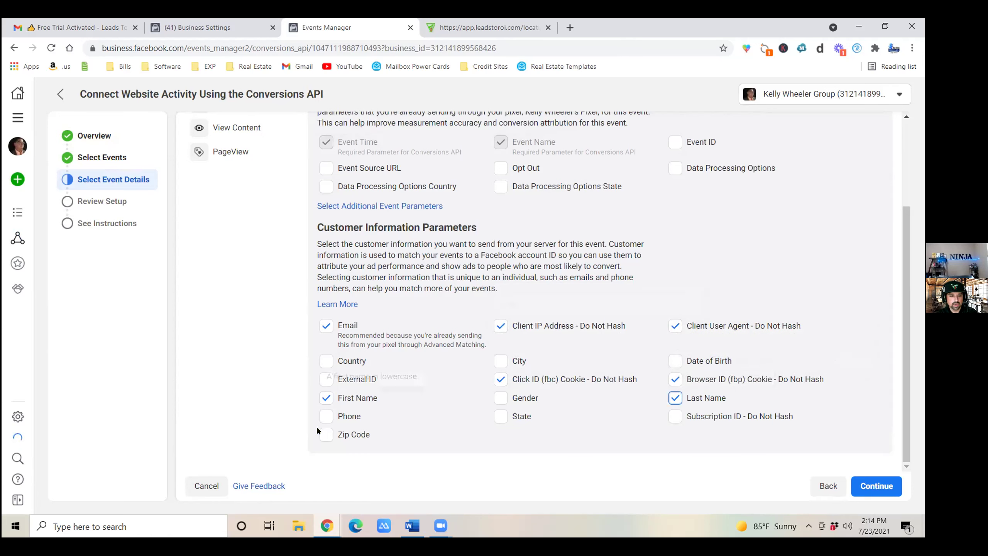
# Preview the setup review summary, then return to Select Parameters.
pyautogui.click(885, 493)
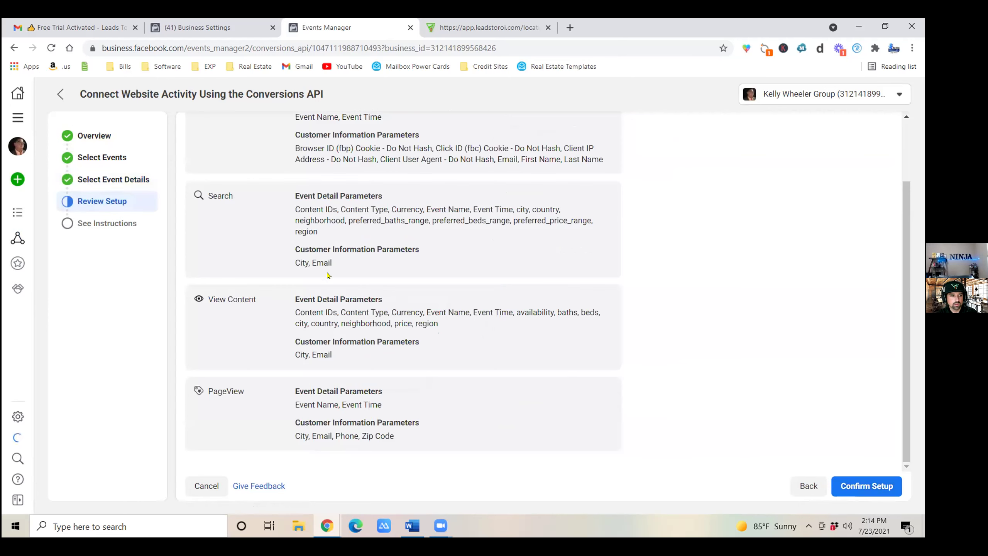
pyautogui.click(110, 180)
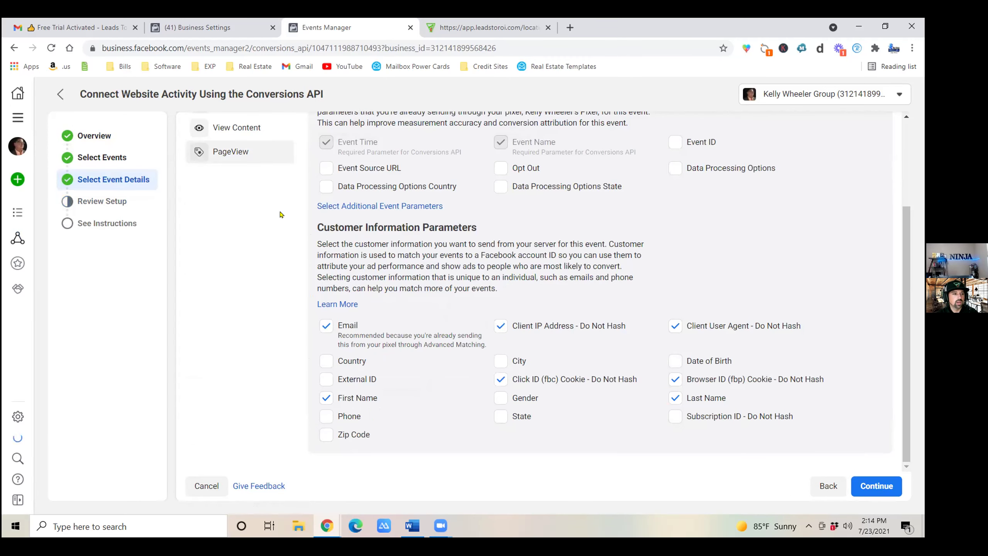
pyautogui.scroll(3, 307, 226)
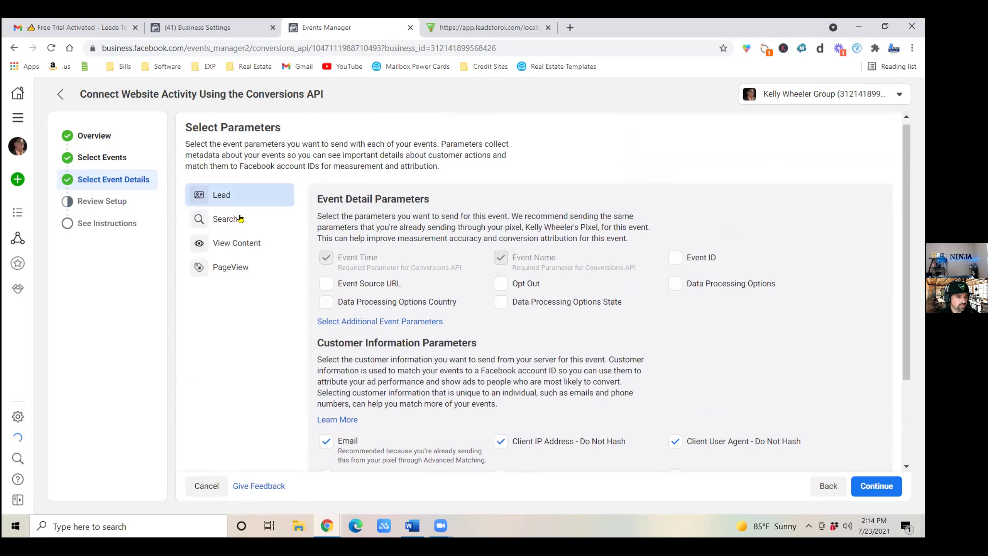
# Make the Search event also send client user agent, first name, last name, and fbc/fbp cookie IDs.
pyautogui.click(239, 221)
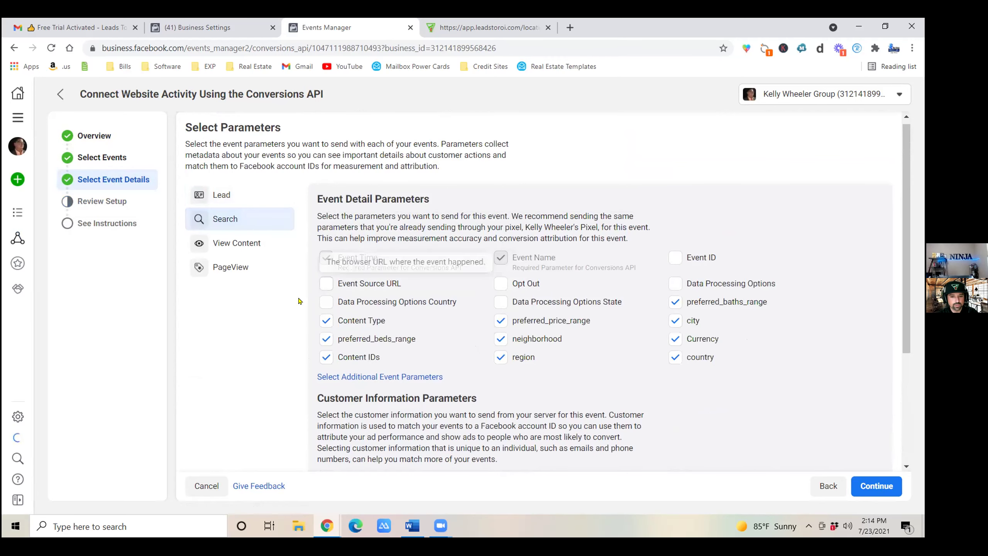
pyautogui.scroll(-5, 310, 249)
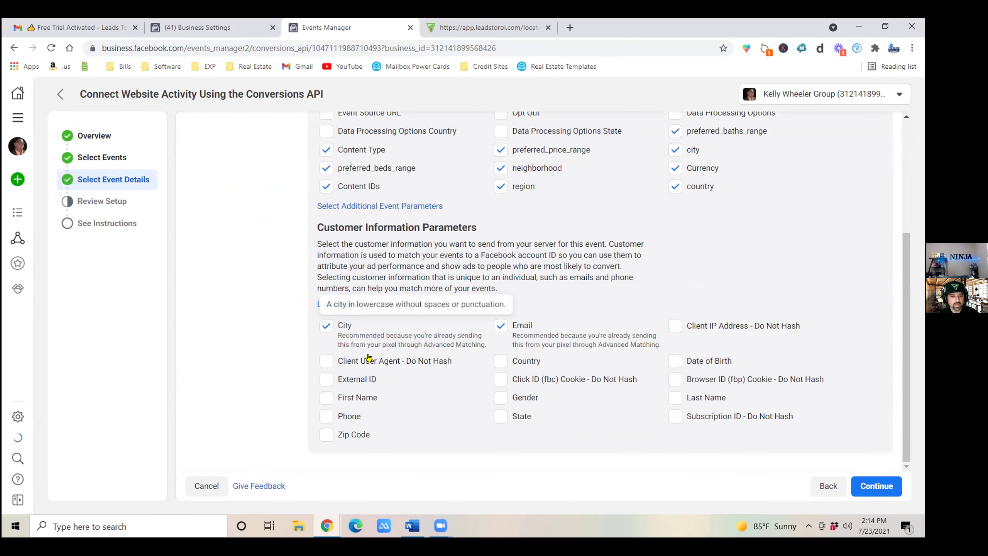
pyautogui.moveTo(337, 378)
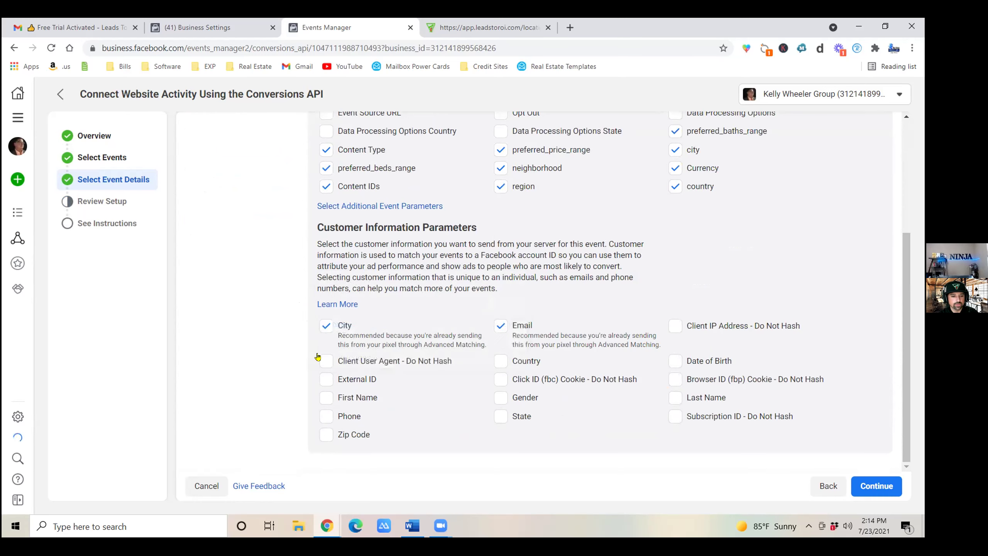
pyautogui.click(323, 361)
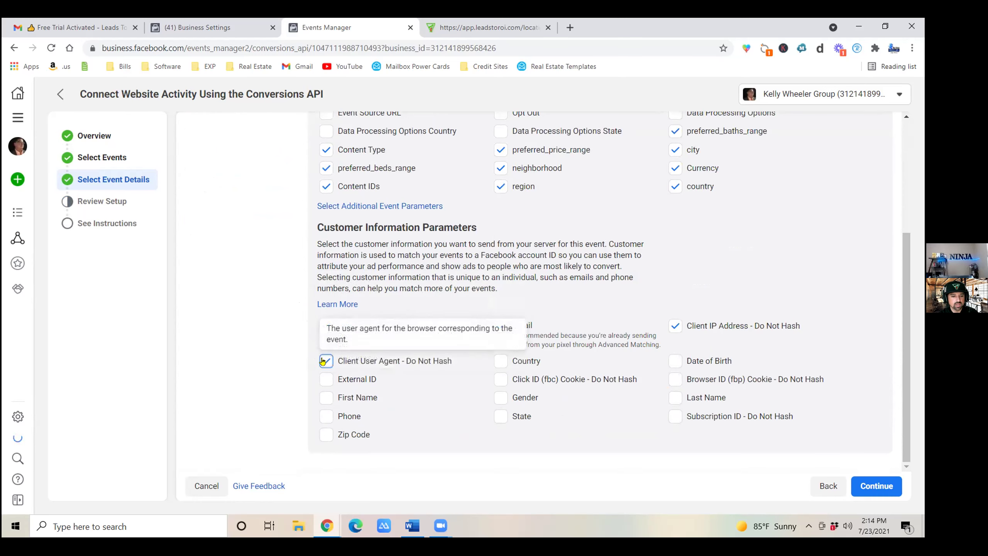
pyautogui.click(325, 399)
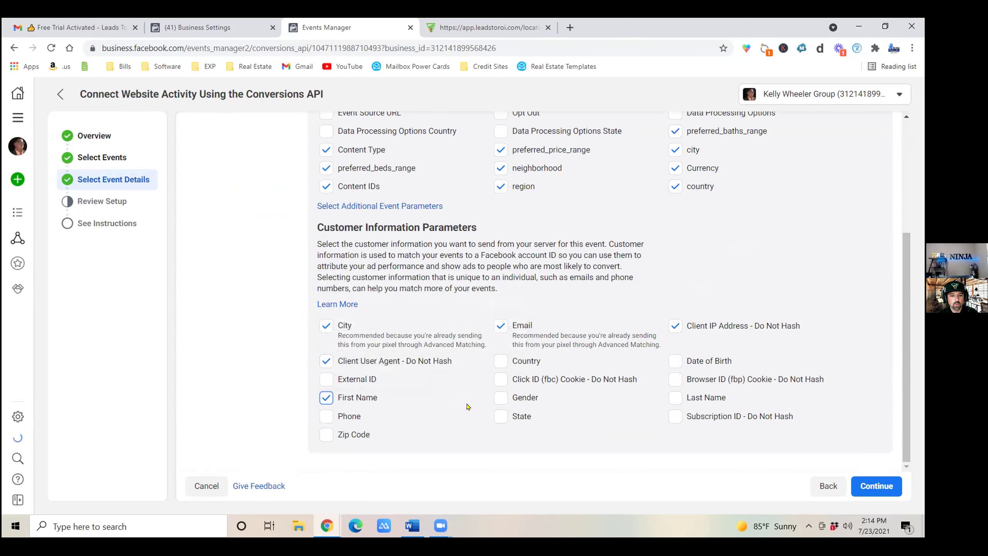
pyautogui.click(501, 379)
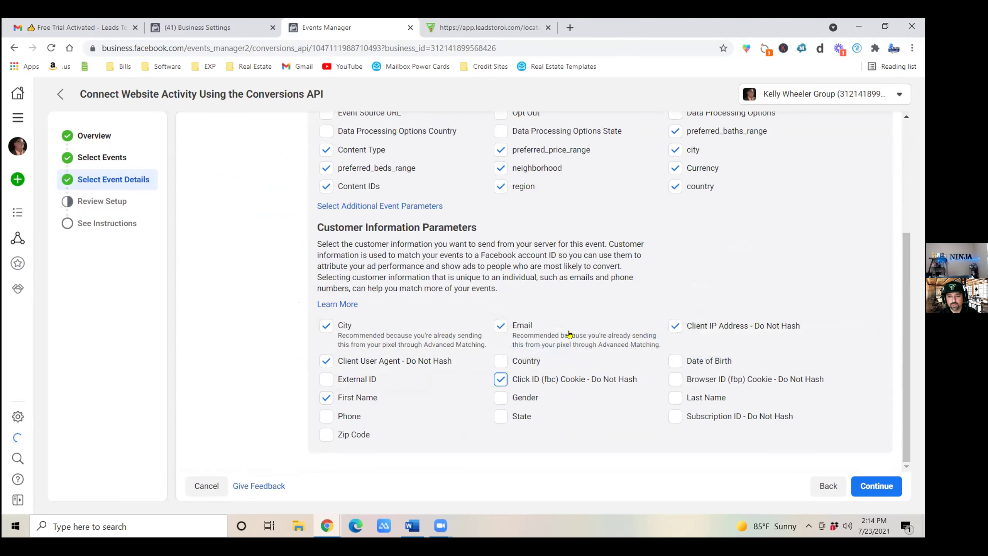
pyautogui.click(676, 381)
pyautogui.click(676, 398)
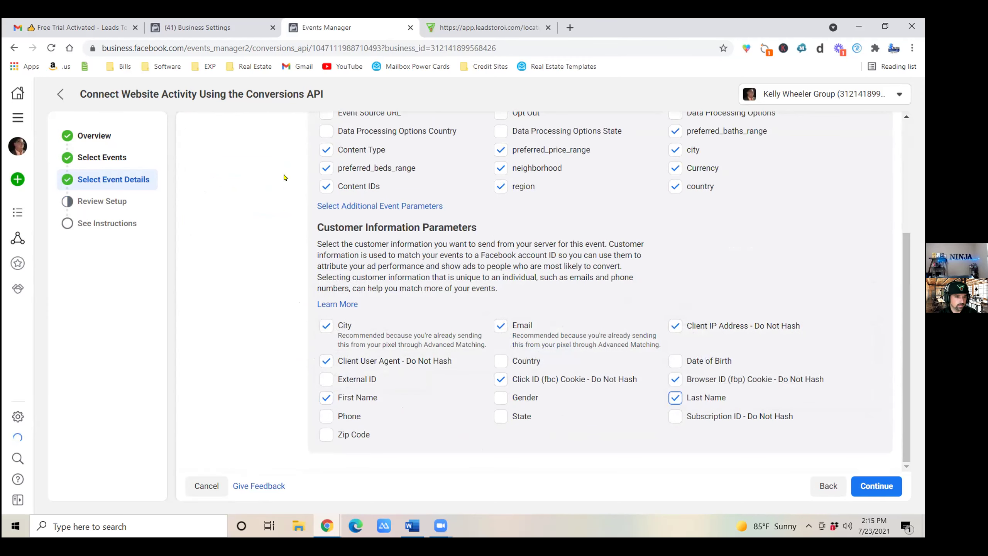
pyautogui.scroll(5, 239, 249)
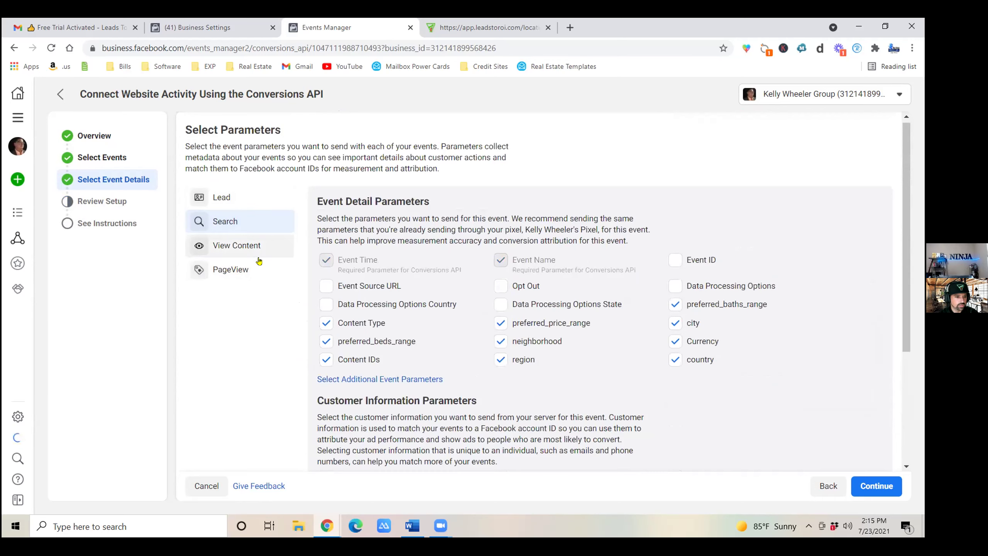
# For View Content, tick client user agent, first name, Click ID (fbc), Browser ID (fbp) and last name.
pyautogui.click(250, 248)
pyautogui.scroll(-5, 429, 369)
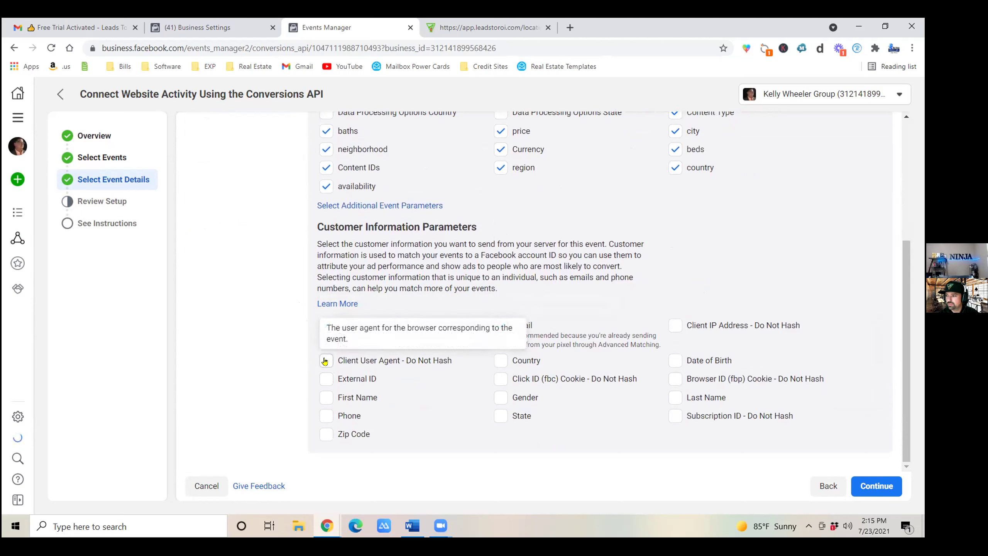
pyautogui.click(325, 361)
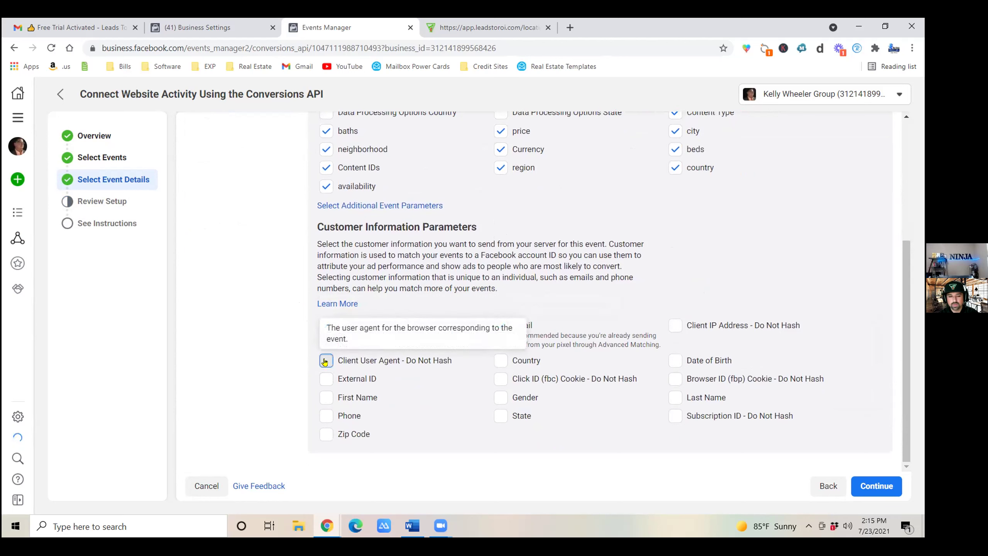
pyautogui.click(328, 396)
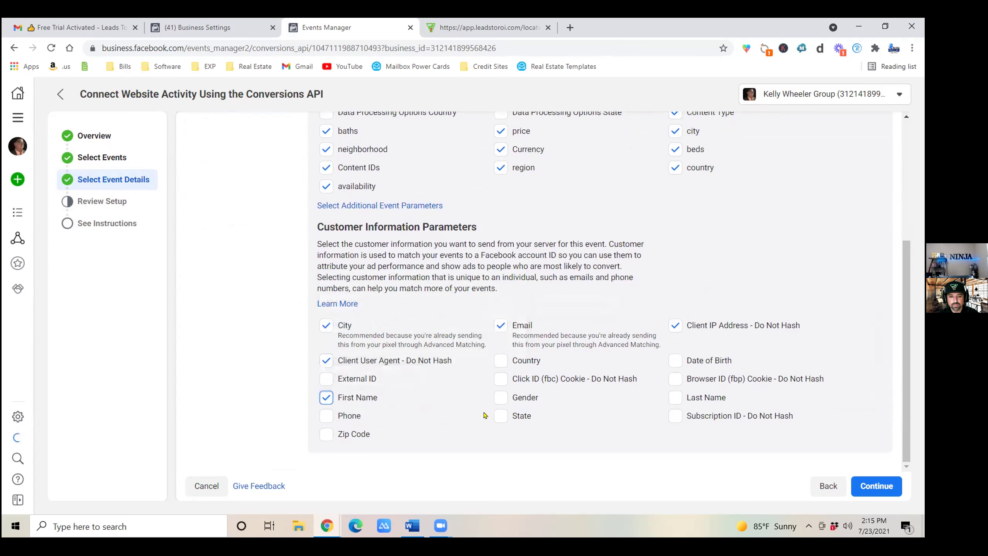
pyautogui.click(499, 379)
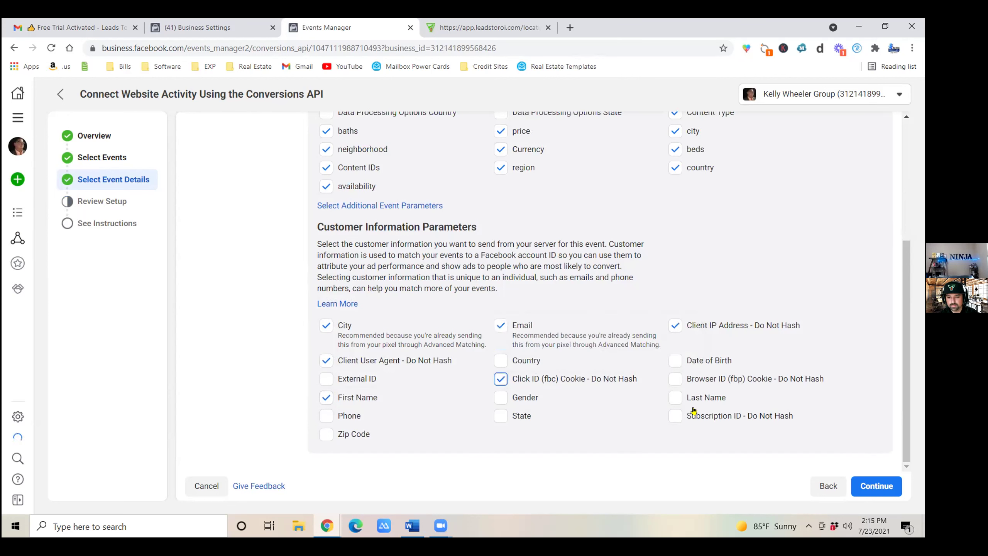
pyautogui.click(675, 378)
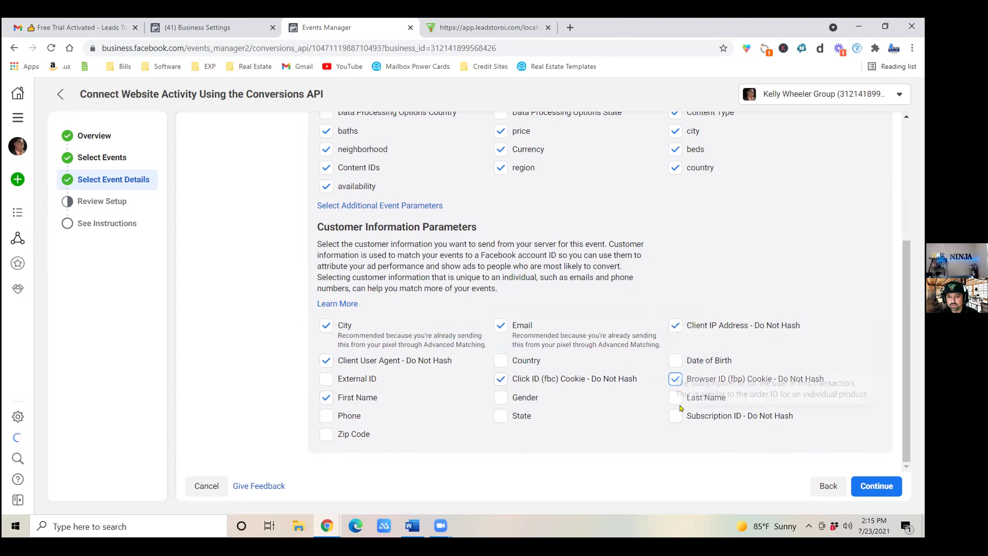
pyautogui.click(676, 400)
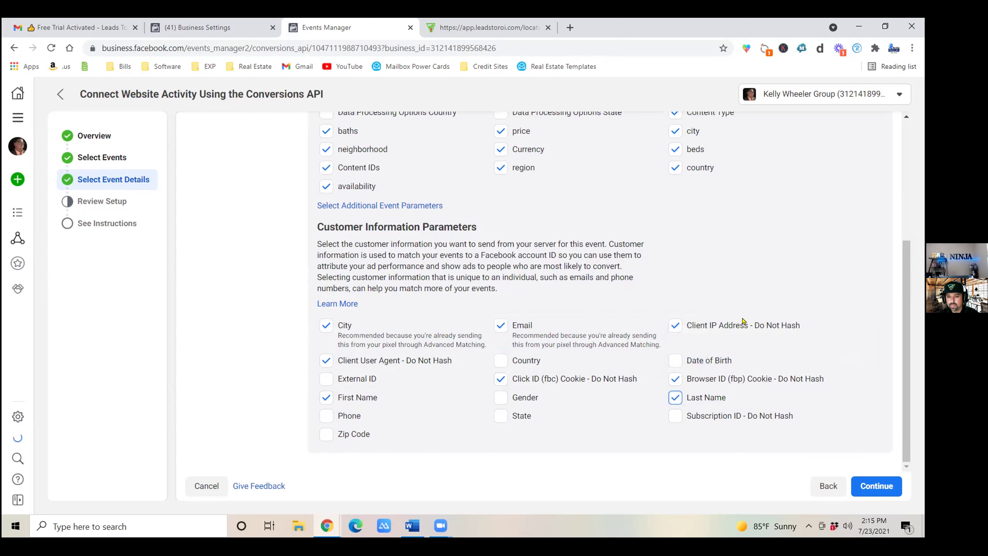
# Give PageView Click ID (fbc), client IP, Browser ID (fbp), last and first name, leaving Subscription ID off.
pyautogui.scroll(5, 374, 256)
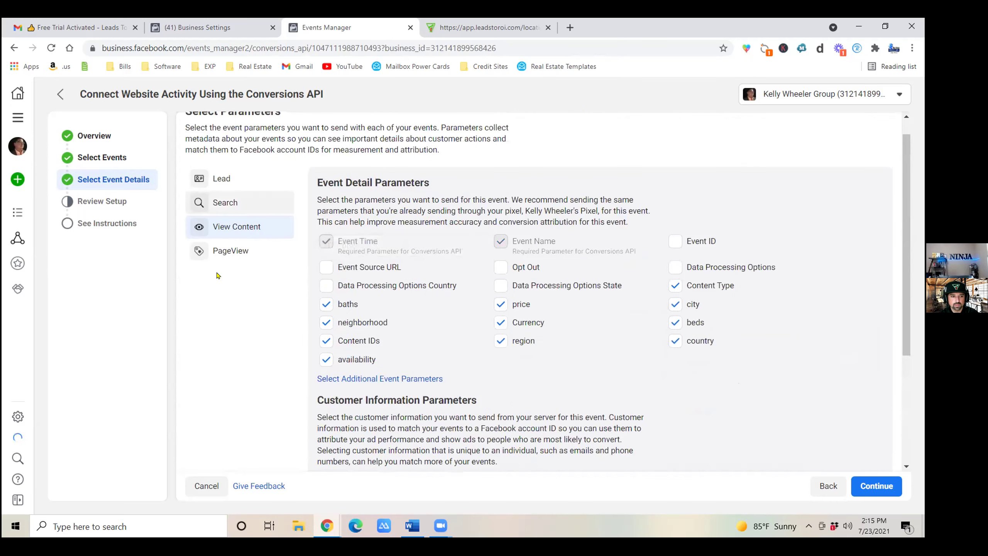
pyautogui.click(232, 252)
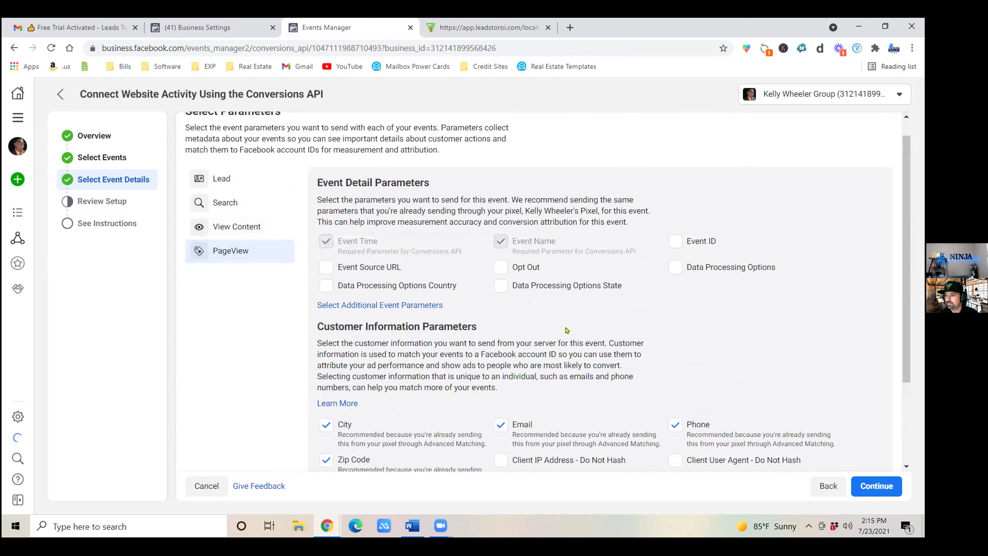
pyautogui.scroll(-1, 548, 312)
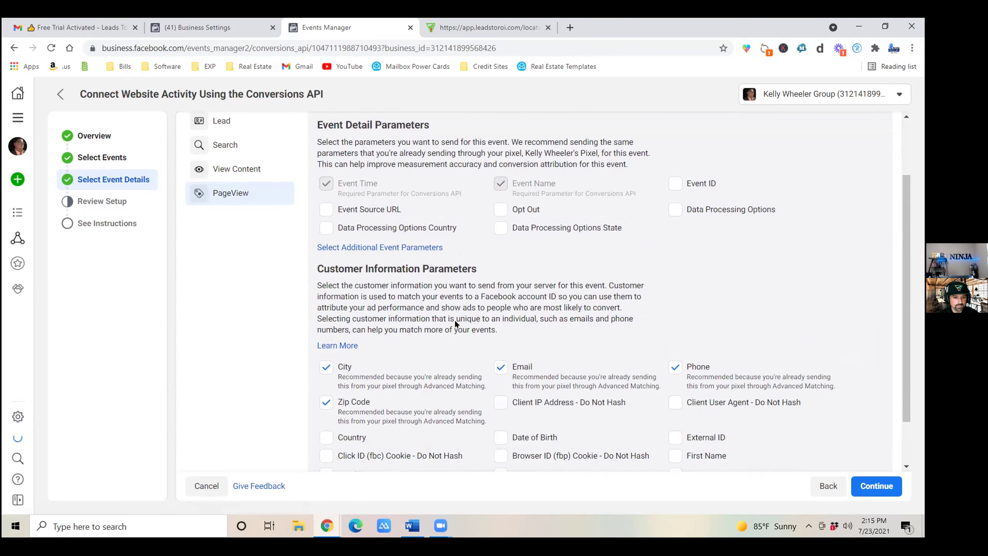
pyautogui.scroll(-1, 456, 324)
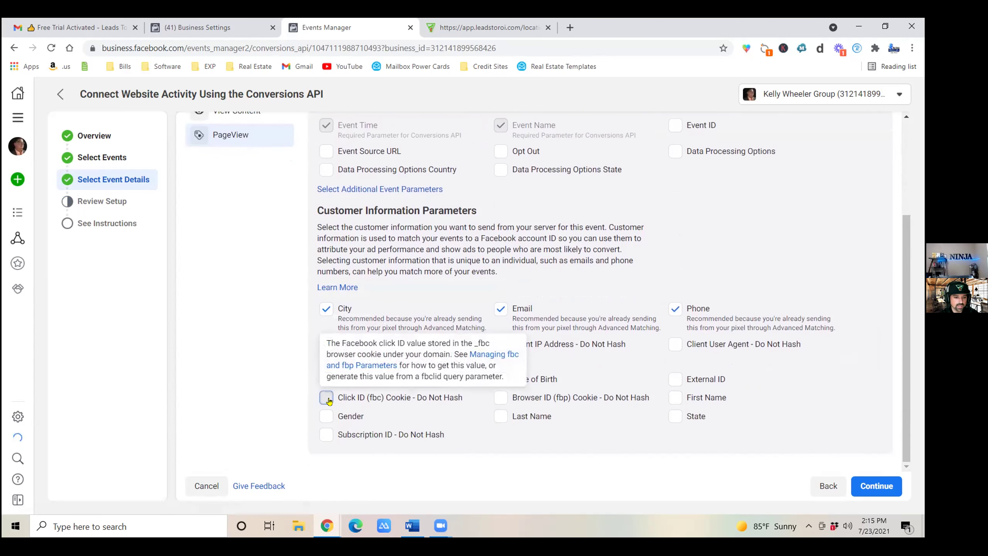
pyautogui.click(342, 405)
pyautogui.click(335, 434)
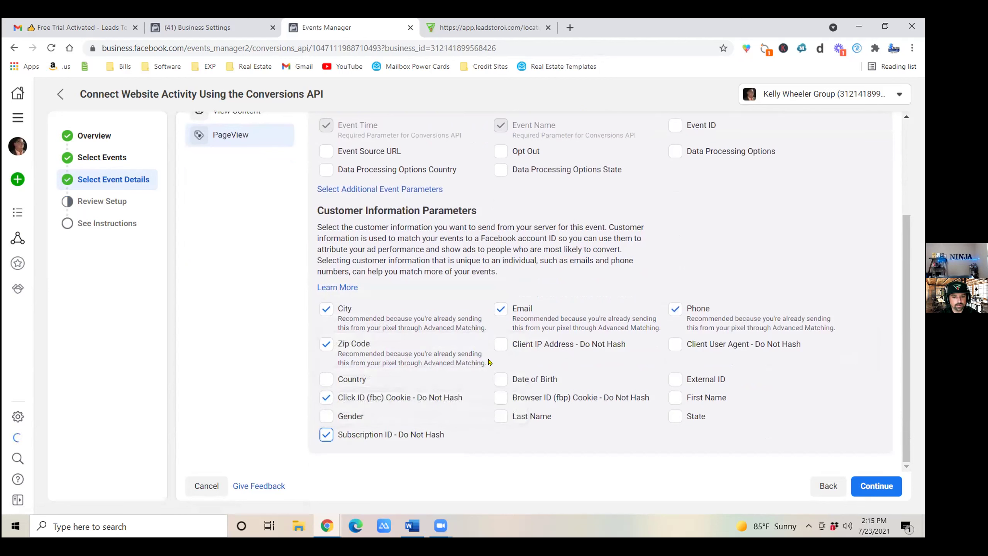
pyautogui.click(501, 344)
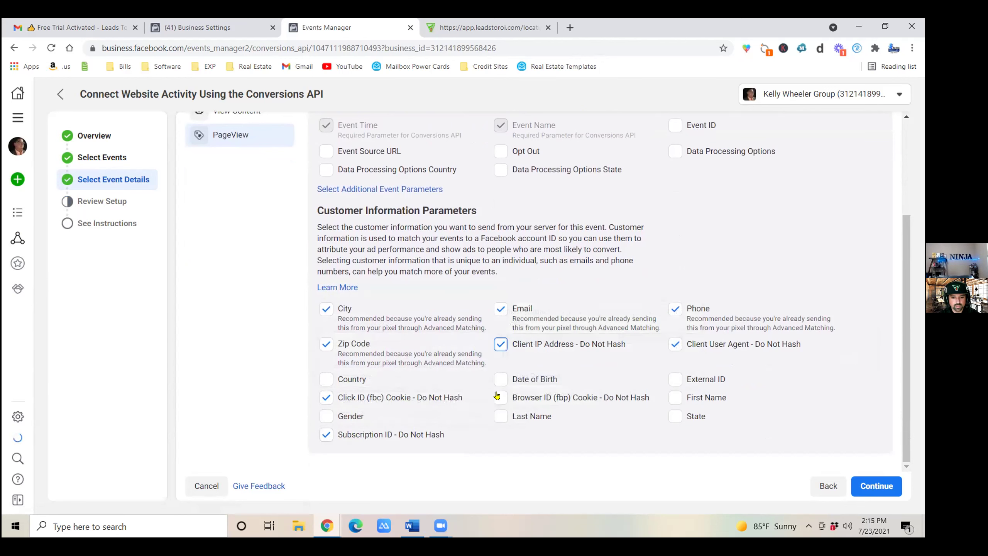
pyautogui.moveTo(495, 399)
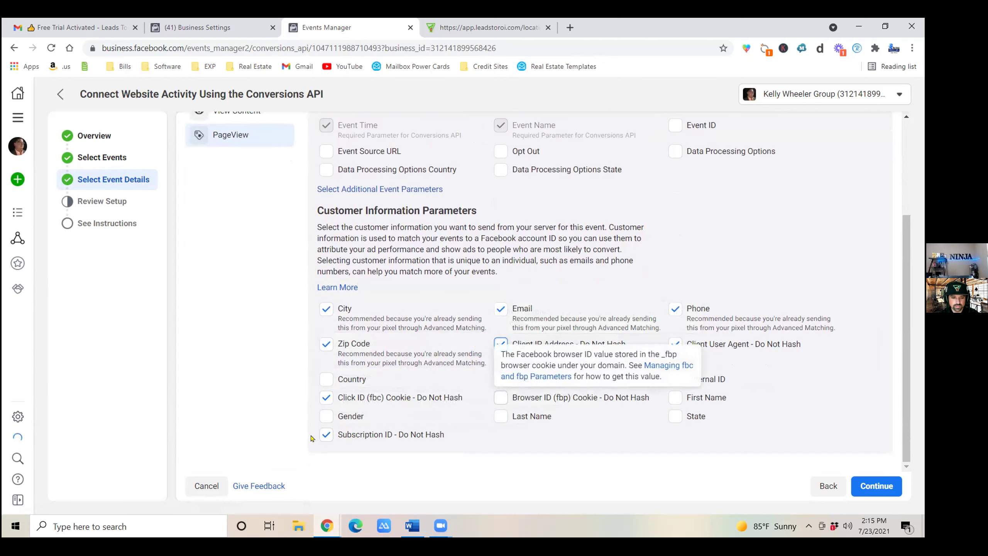
pyautogui.click(327, 437)
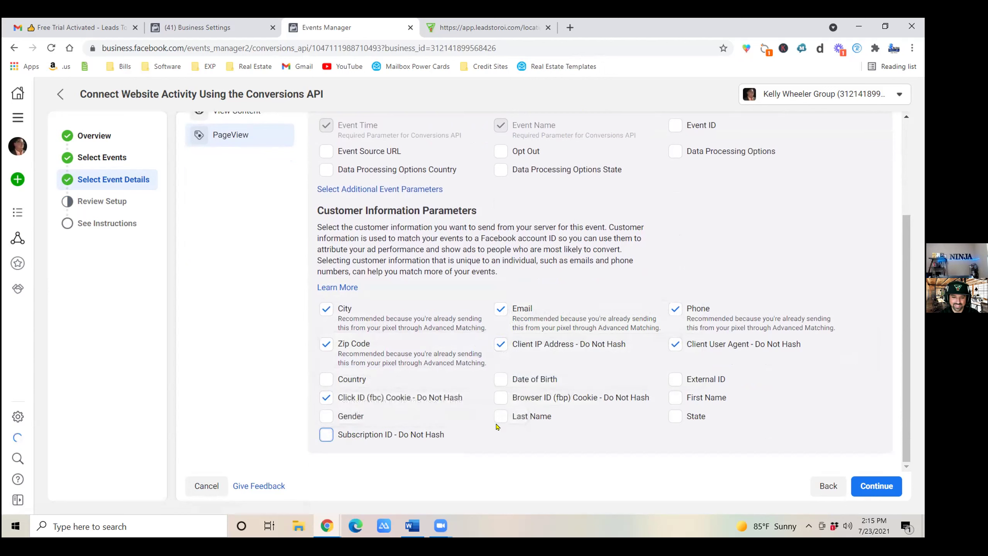
pyautogui.click(502, 397)
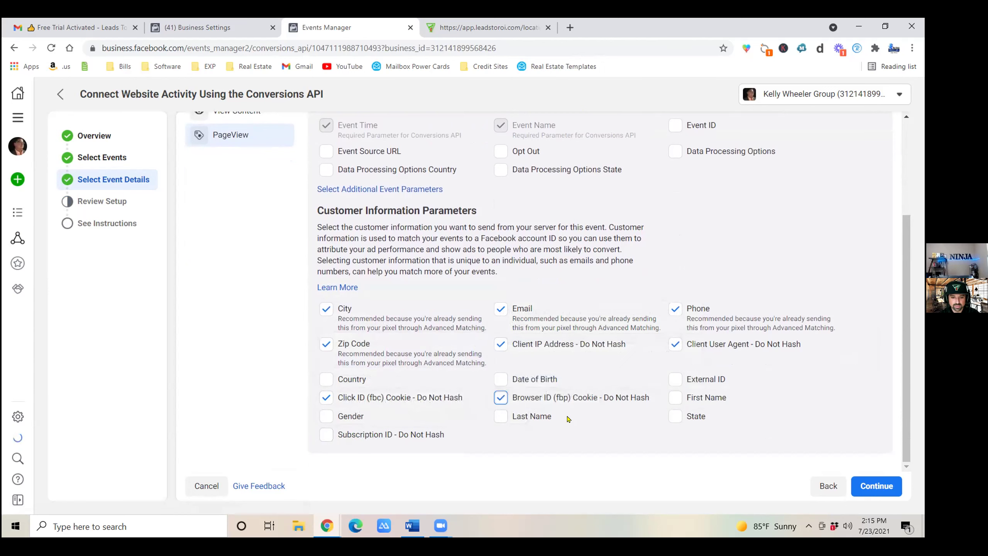
pyautogui.click(504, 420)
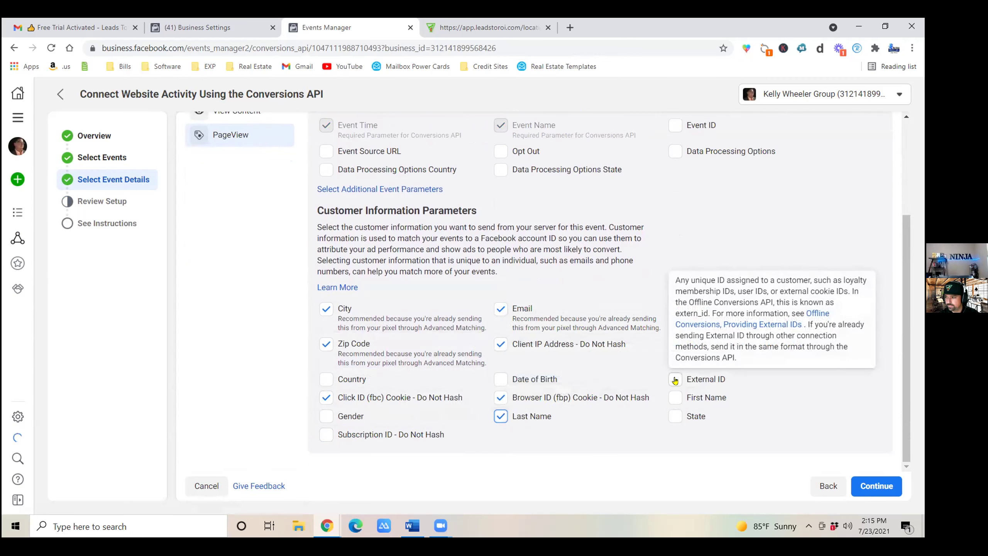
pyautogui.click(676, 397)
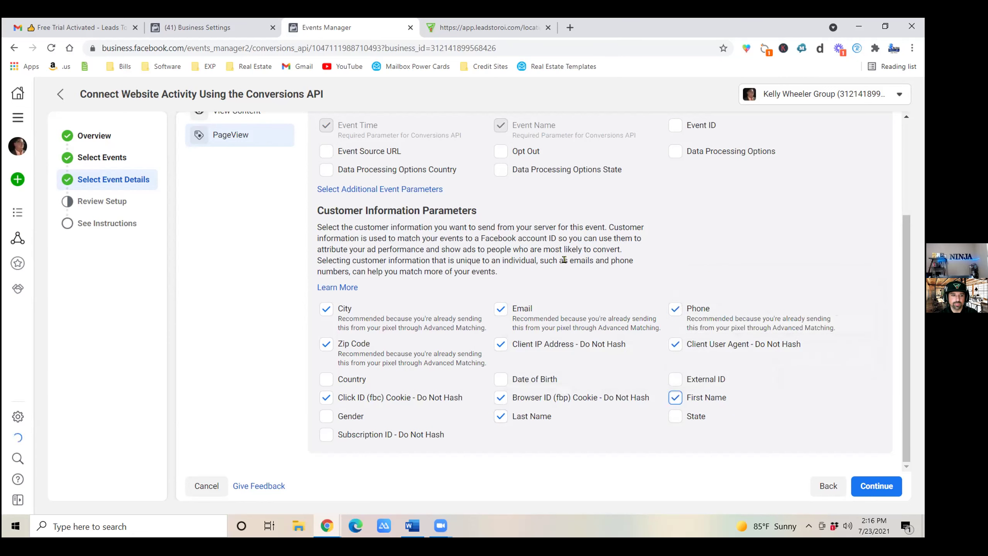
pyautogui.scroll(4, 347, 264)
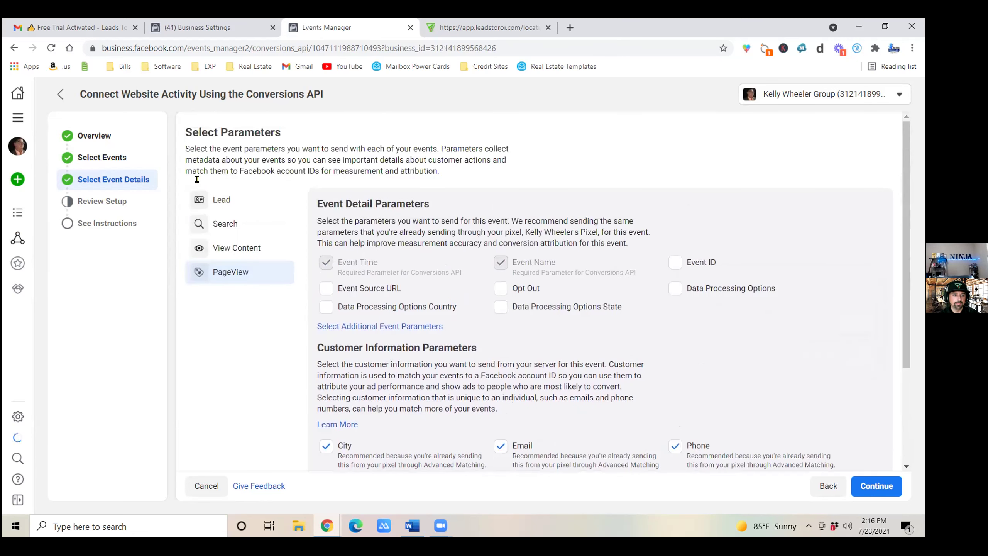
# Add Phone to the Lead and Search events' customer information parameters.
pyautogui.click(220, 199)
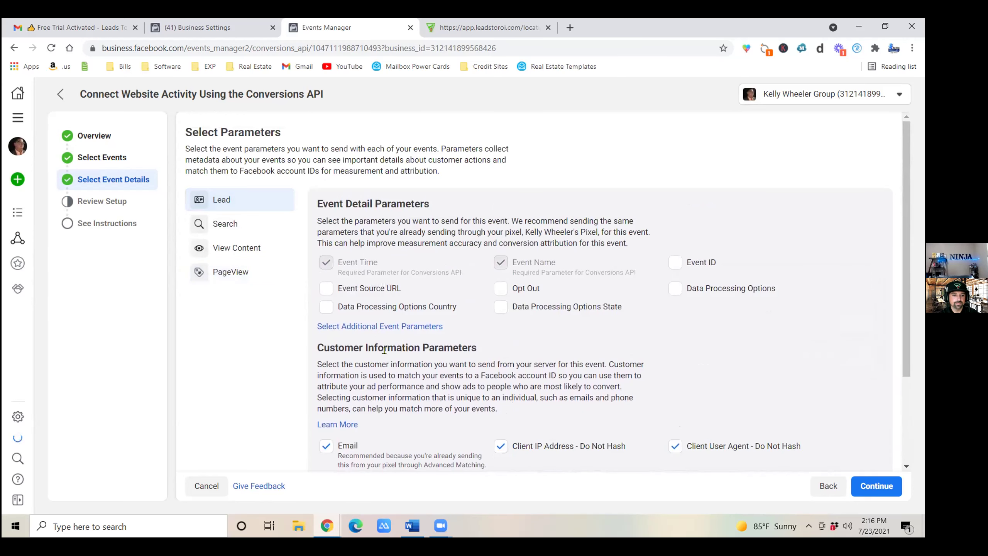
pyautogui.scroll(-3, 435, 327)
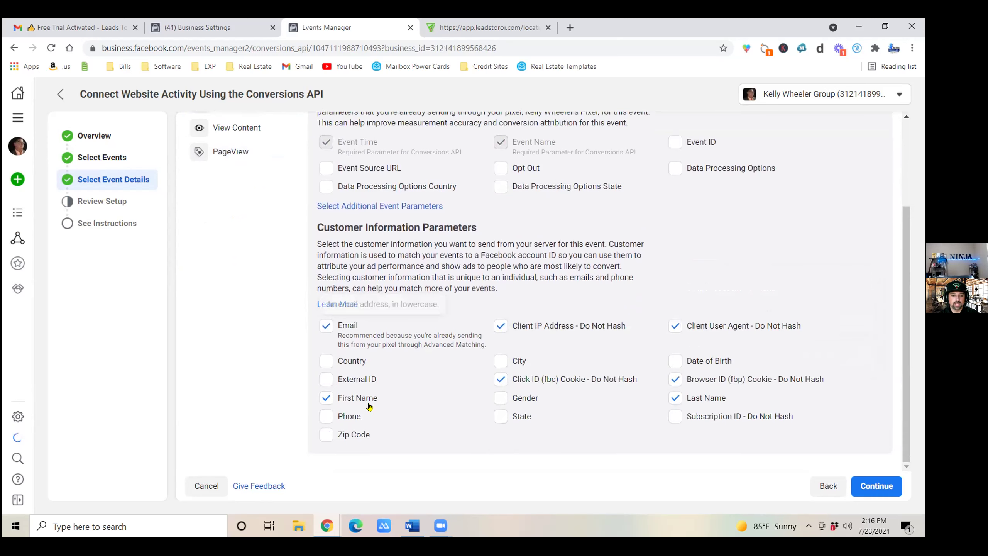
pyautogui.click(325, 416)
pyautogui.scroll(3, 235, 218)
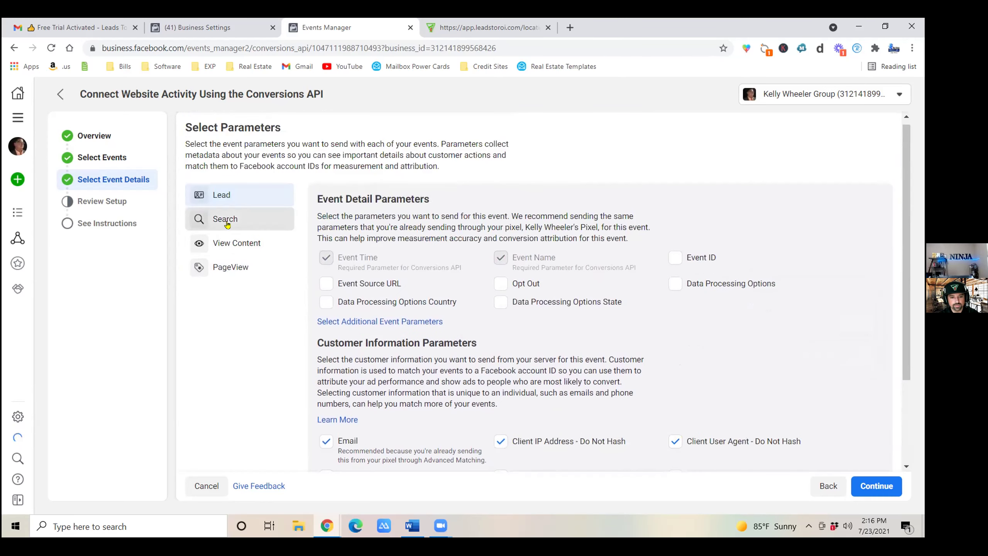
pyautogui.click(236, 212)
pyautogui.scroll(-5, 336, 326)
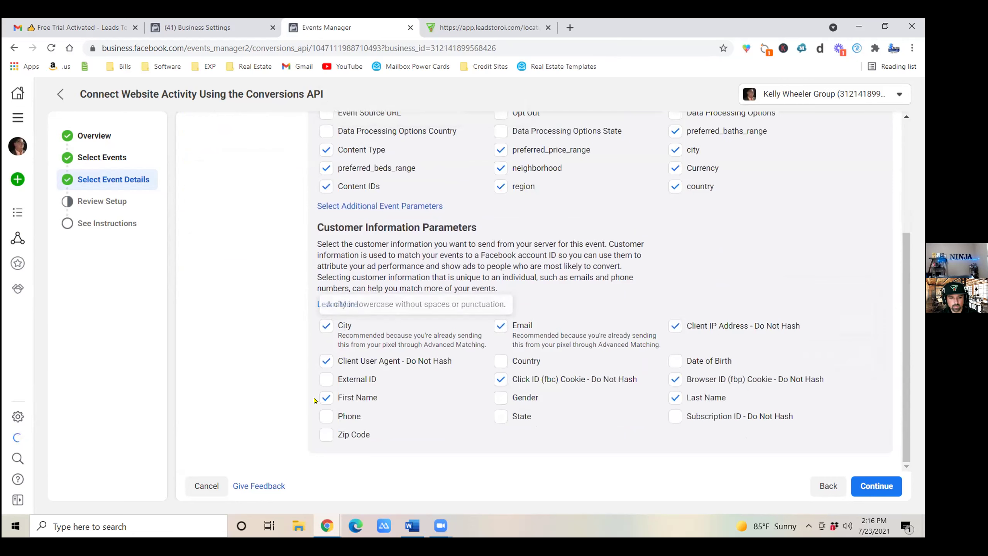
pyautogui.click(327, 416)
pyautogui.scroll(1, 317, 301)
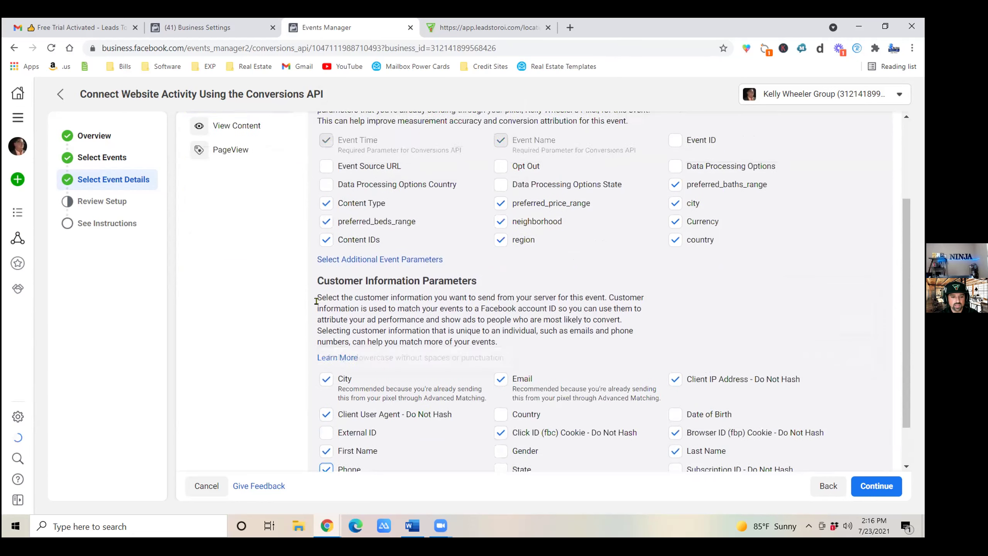
# Add Phone to View Content, then look over PageView's parameters.
pyautogui.click(230, 132)
pyautogui.scroll(-2, 370, 363)
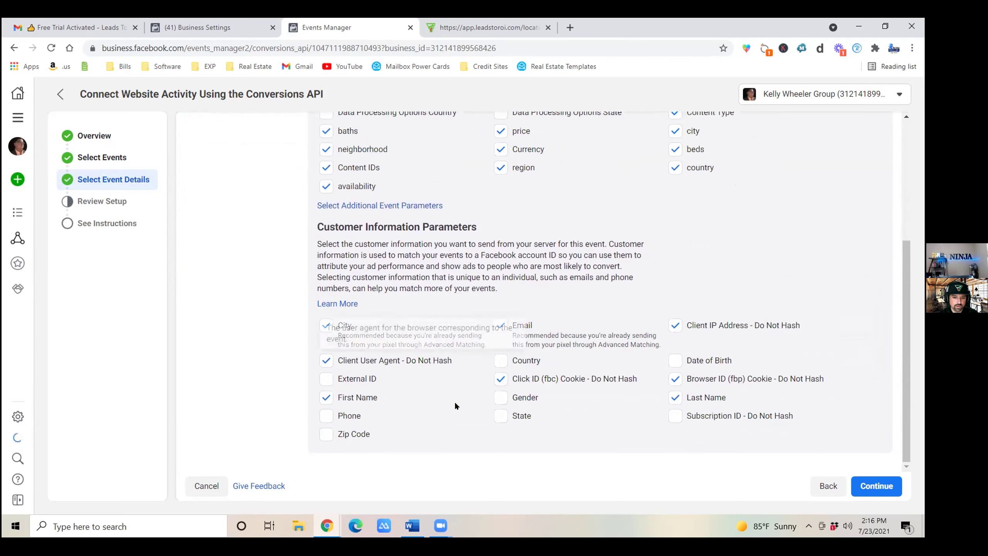
pyautogui.click(326, 415)
pyautogui.scroll(5, 245, 230)
pyautogui.click(237, 252)
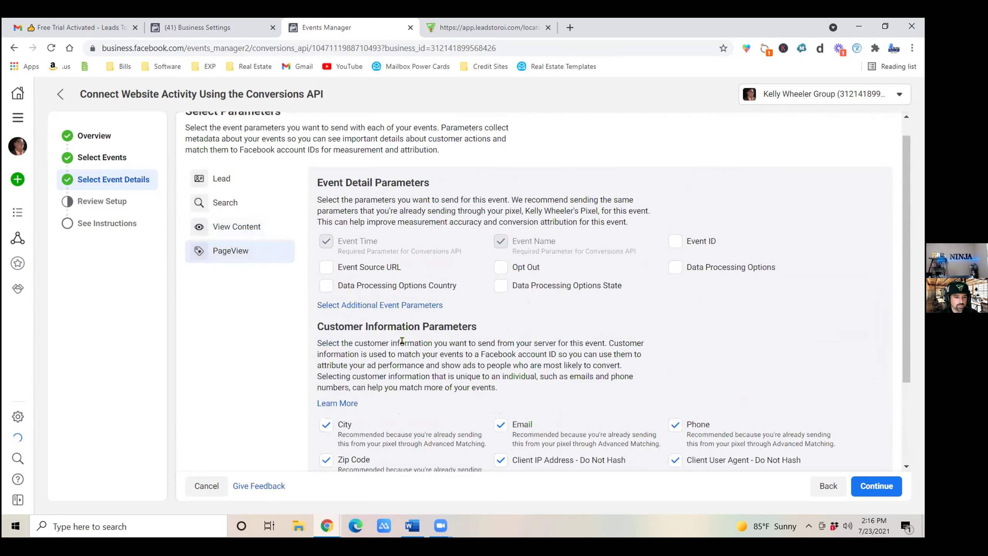
pyautogui.scroll(-3, 412, 370)
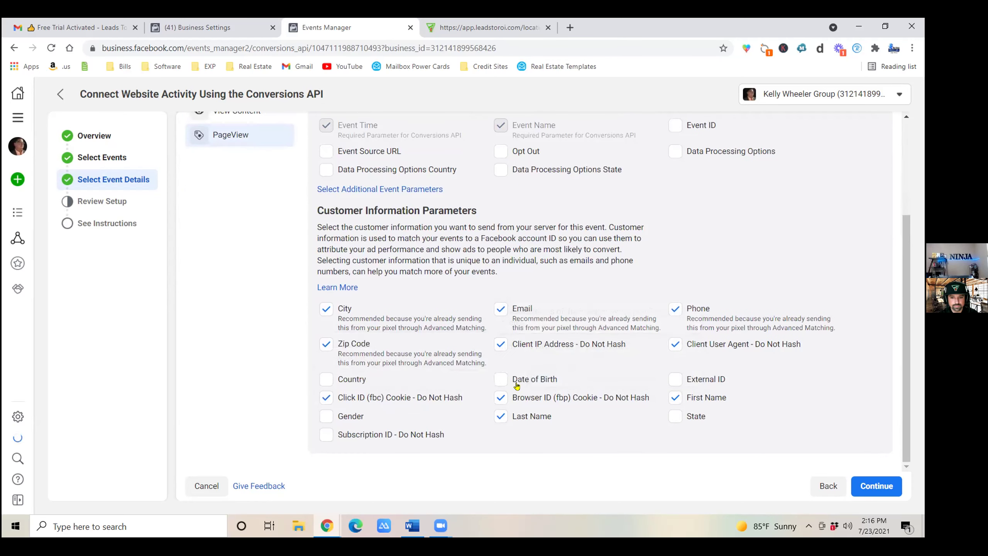
pyautogui.scroll(3, 576, 311)
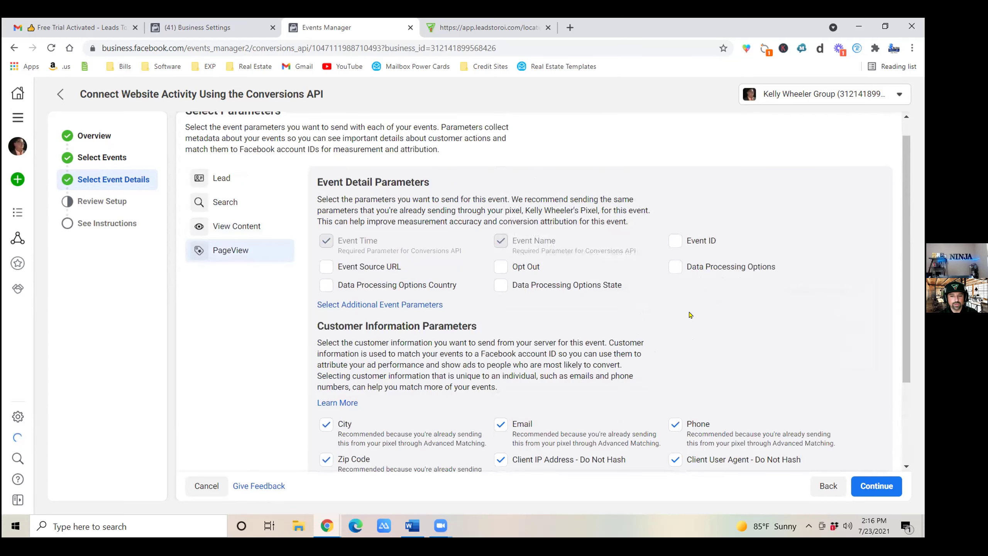
pyautogui.scroll(-1, 817, 374)
# Continue to Review Setup, confirm the Conversions API setup, and finish back on the pixel overview.
pyautogui.click(883, 487)
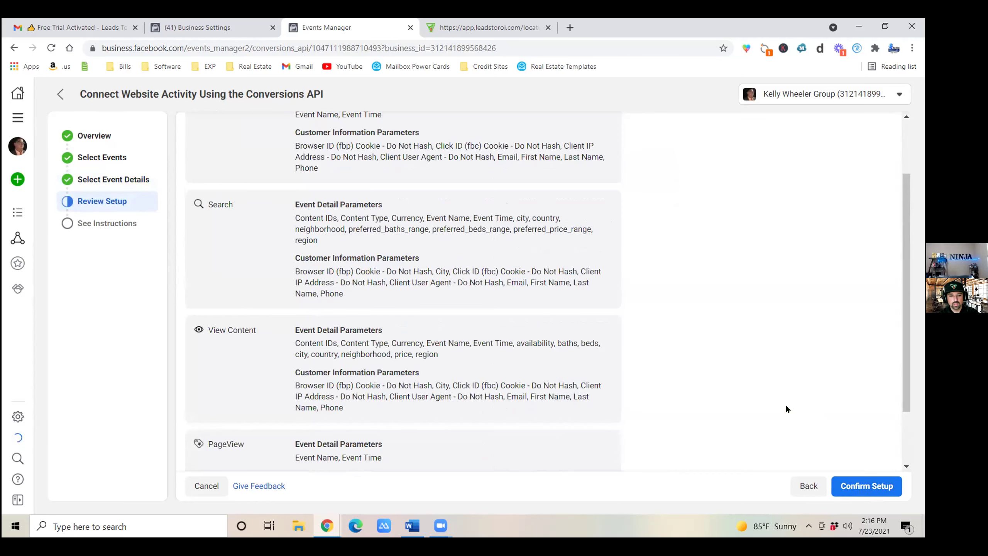
pyautogui.scroll(-2, 696, 345)
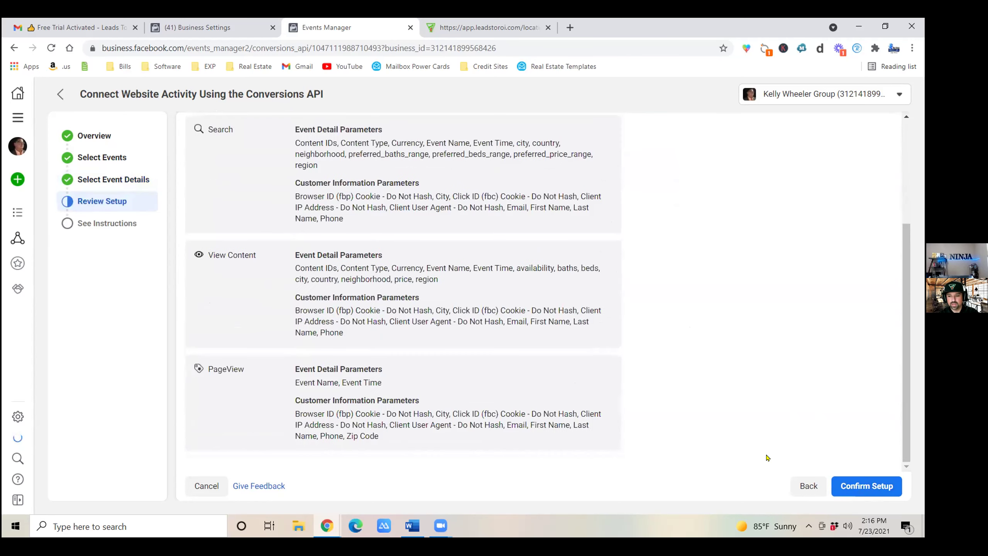
pyautogui.click(842, 479)
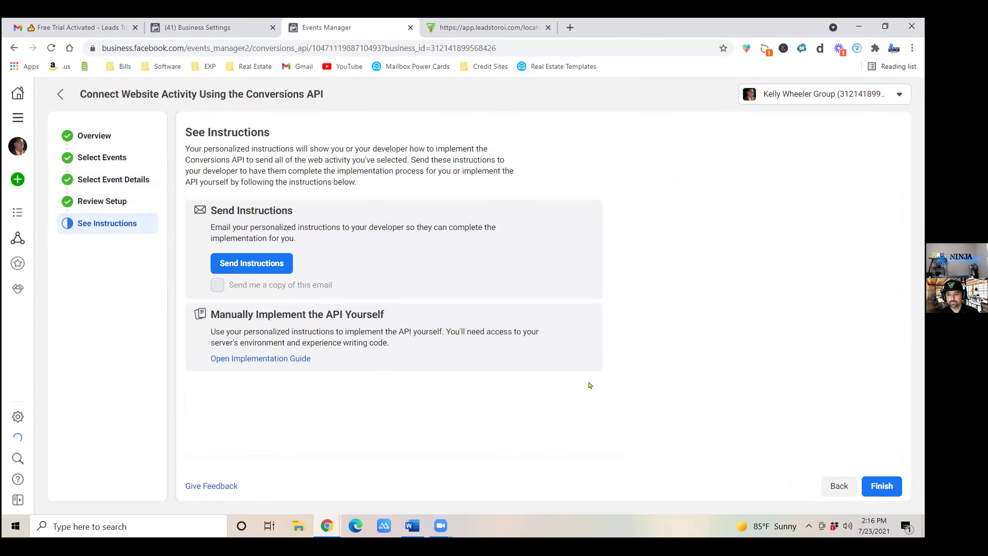
pyautogui.click(881, 486)
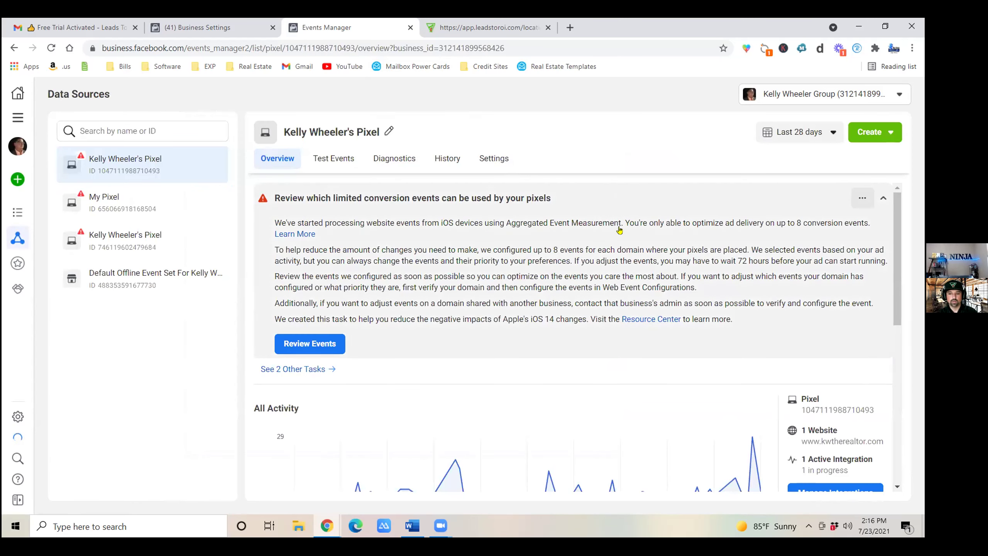
# In the pixel's Settings, generate a Conversions API access token and copy it.
pyautogui.click(491, 163)
pyautogui.scroll(-3, 403, 365)
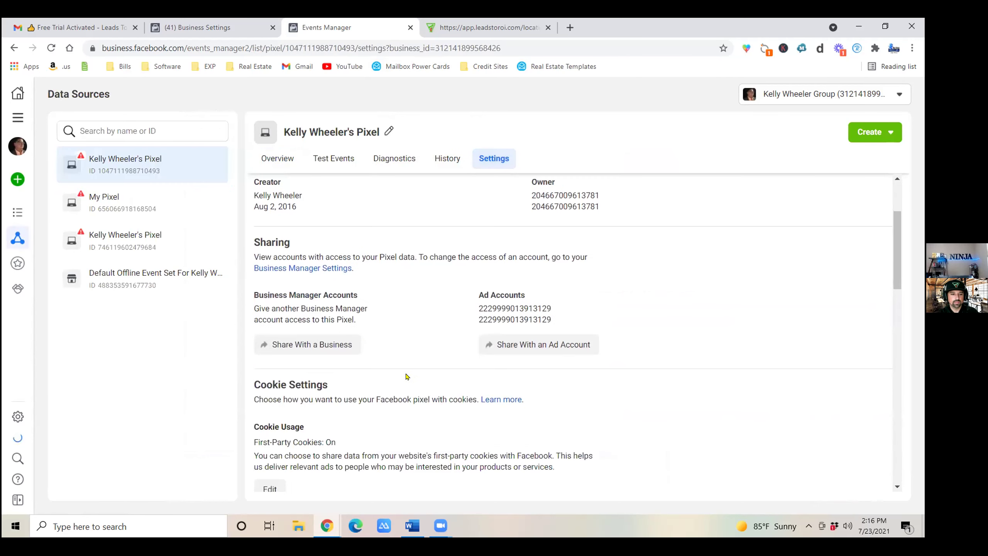
pyautogui.scroll(-7, 406, 376)
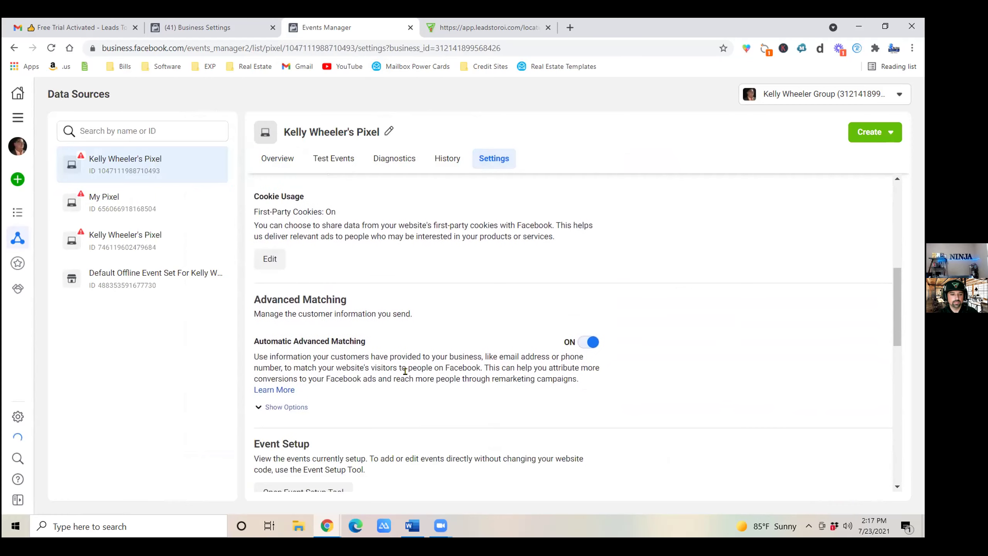
pyautogui.scroll(-8, 405, 371)
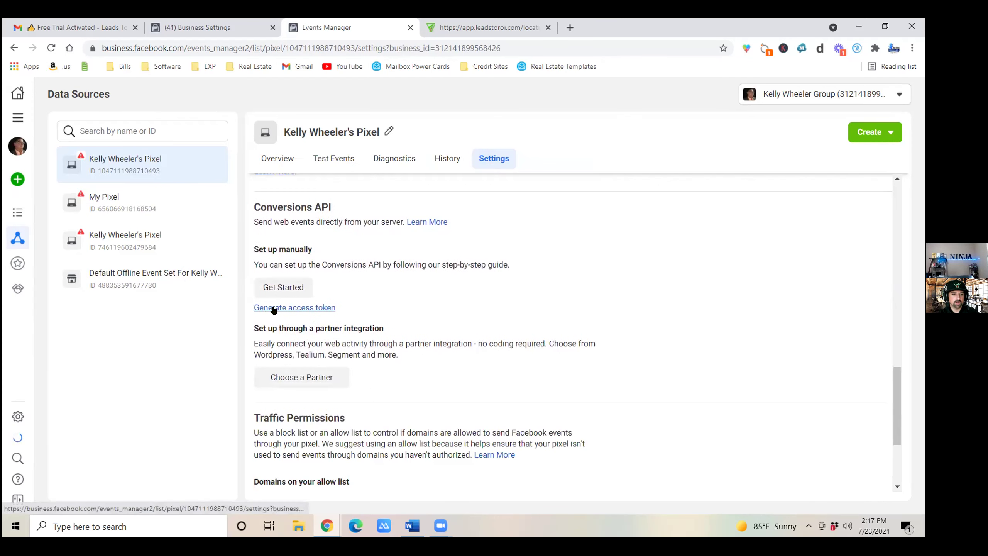
pyautogui.click(304, 310)
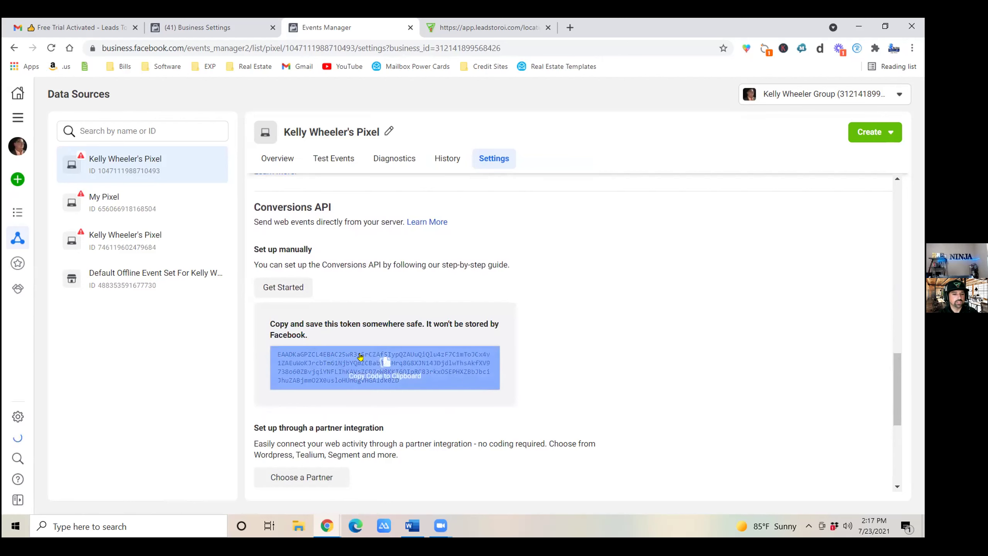
pyautogui.click(379, 364)
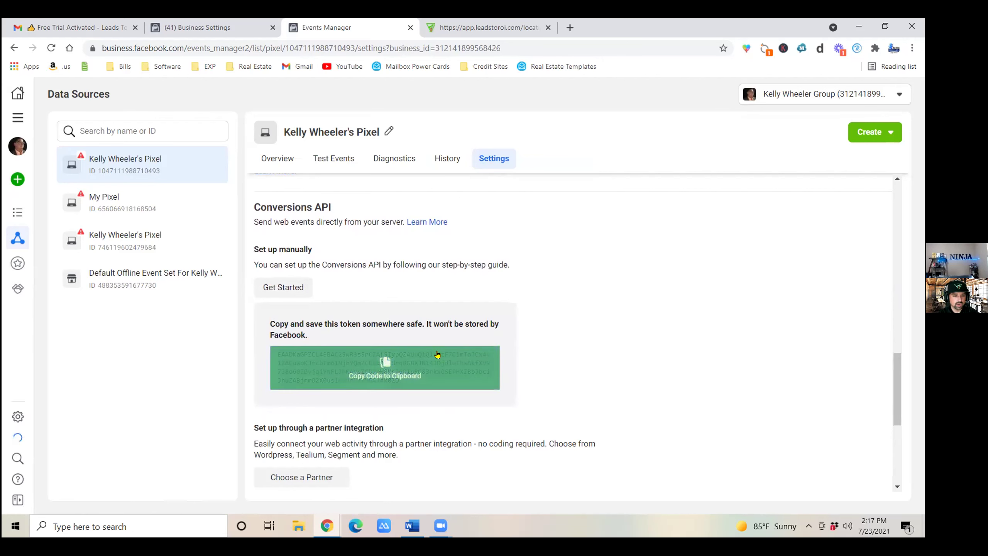
# In Leads To ROI's Workflows list, dismiss the announcement and open Conversion API Workflow C:8.
pyautogui.click(483, 29)
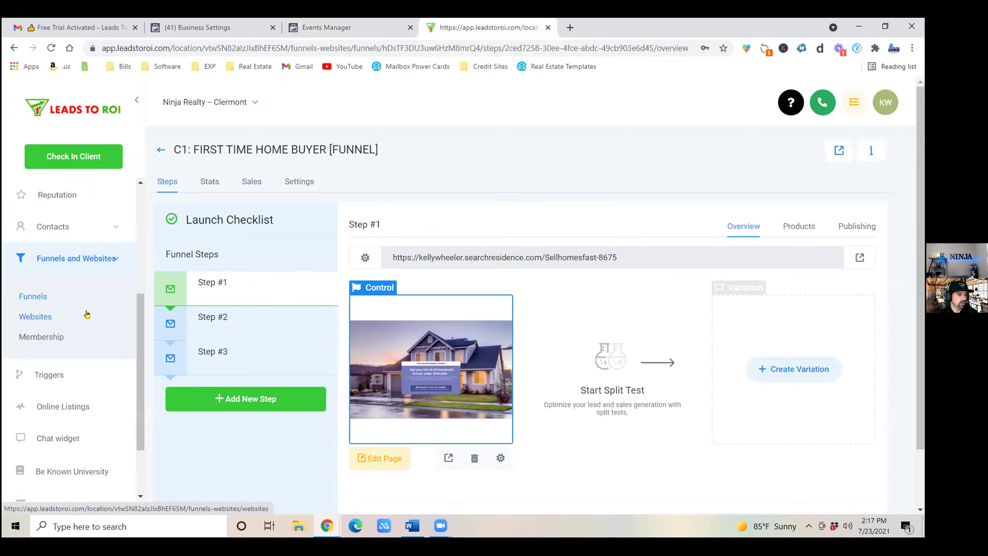
pyautogui.scroll(5, 86, 308)
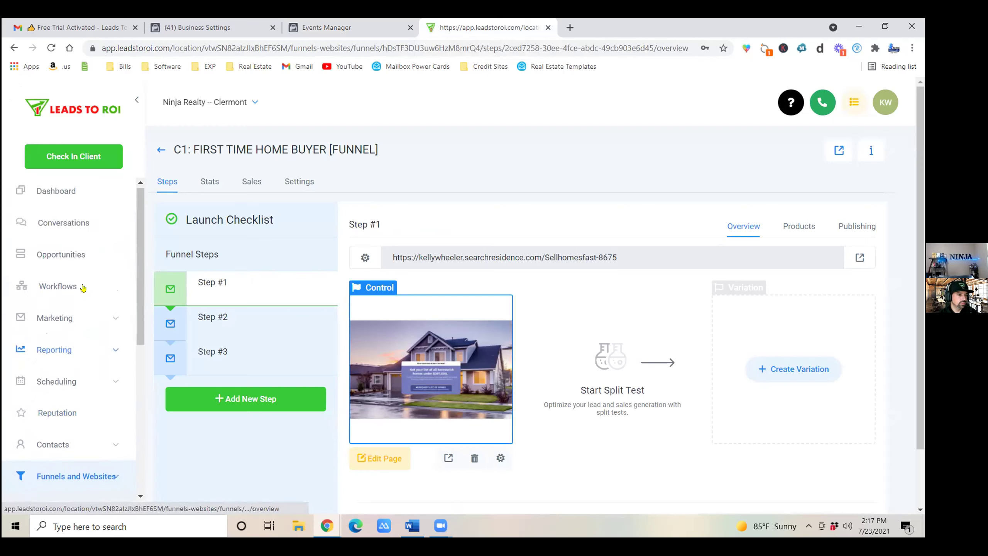
pyautogui.click(55, 290)
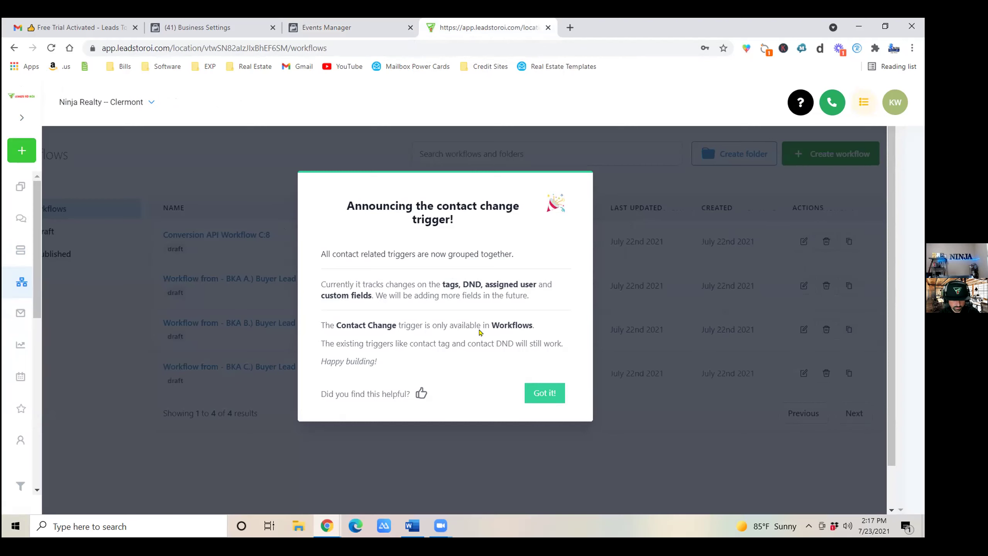
pyautogui.click(540, 396)
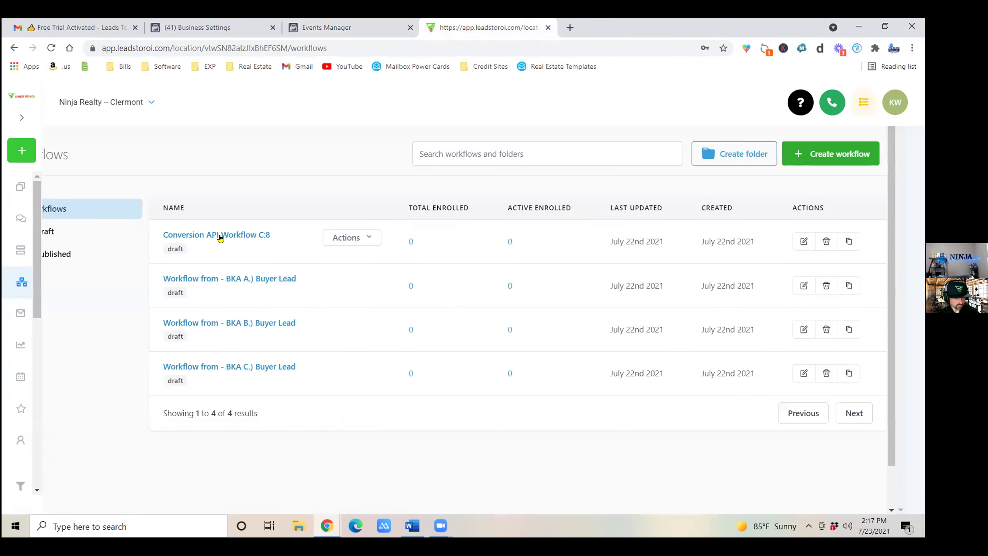
pyautogui.click(200, 236)
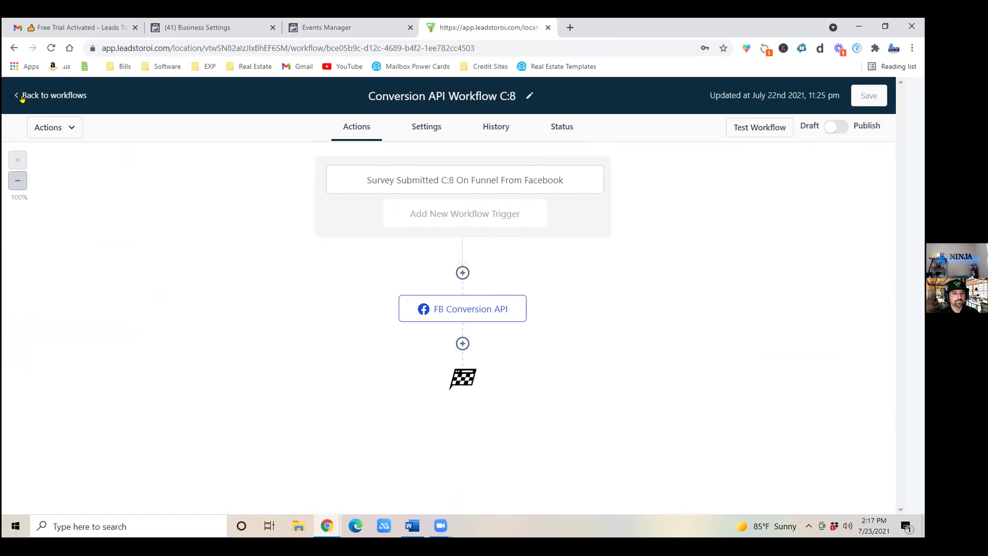
# Change the workflow title's 8 to 1 and the trigger name's C:8 to C:1.
pyautogui.doubleClick(511, 94)
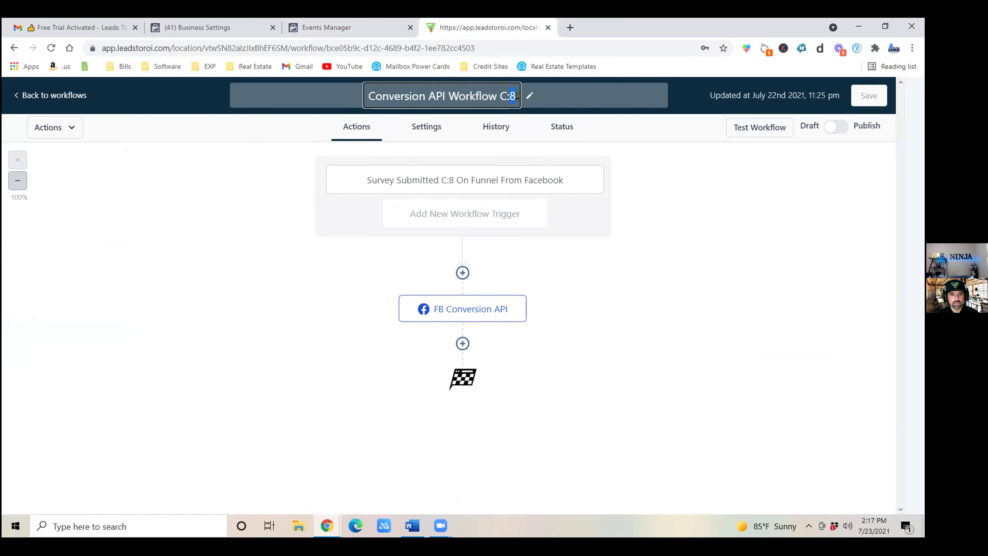
pyautogui.press('BackSpace')
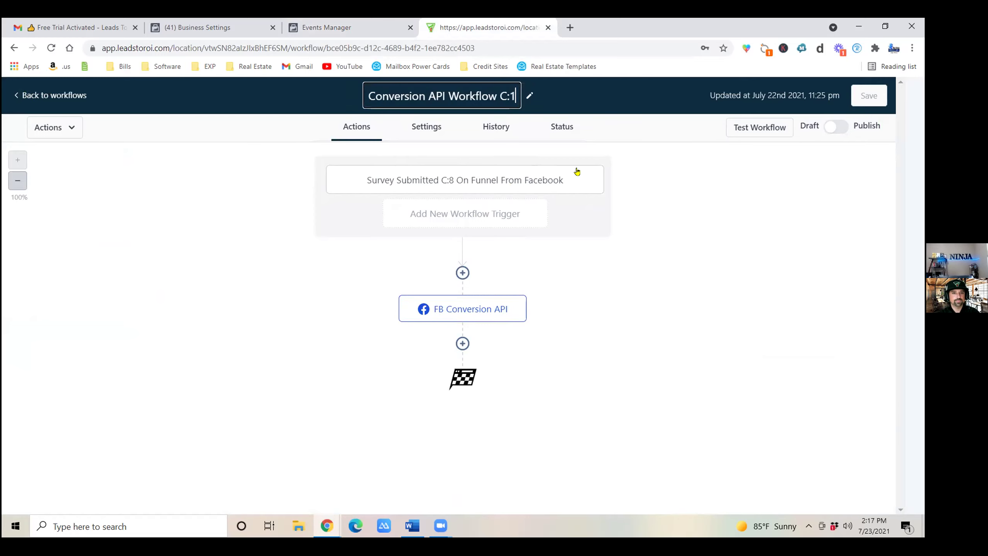
pyautogui.click(481, 185)
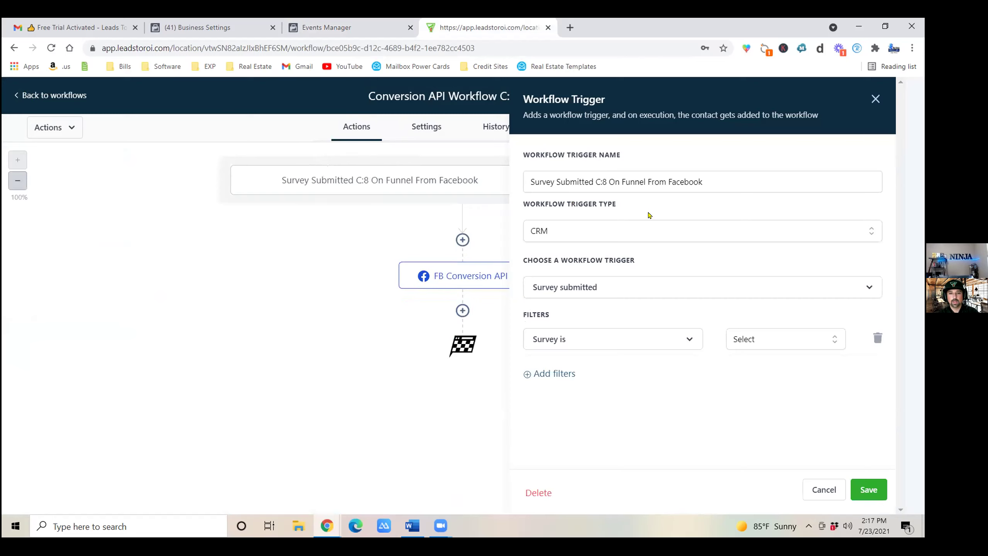
pyautogui.click(605, 176)
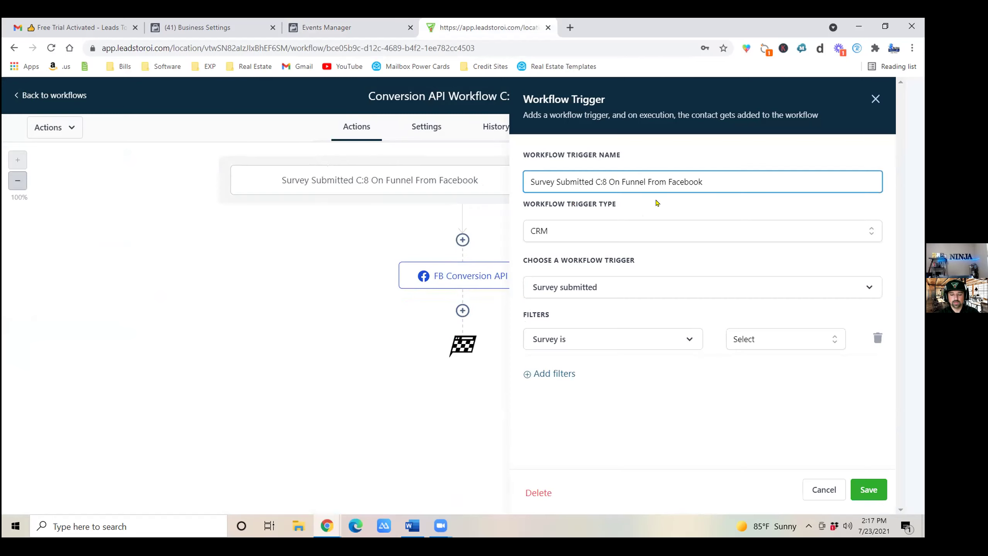
pyautogui.press('BackSpace')
pyautogui.write('1')
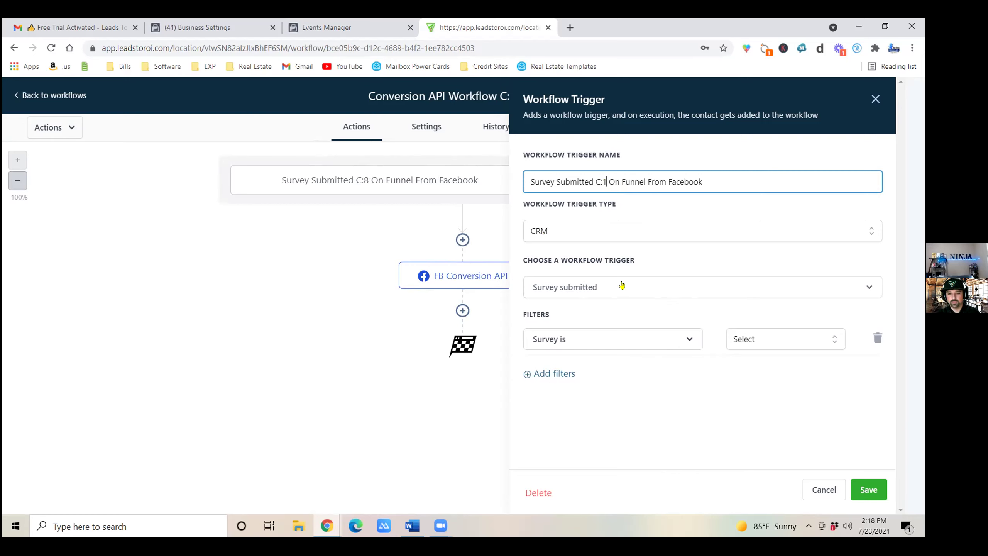
# Browse the trigger choices and the Survey submitted filter's available surveys and fields.
pyautogui.click(664, 289)
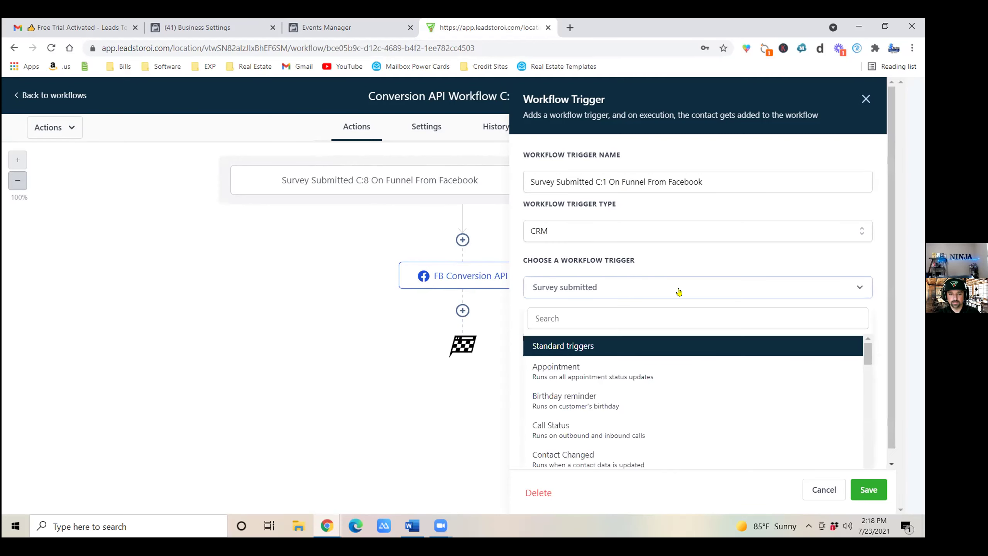
pyautogui.scroll(-5, 545, 335)
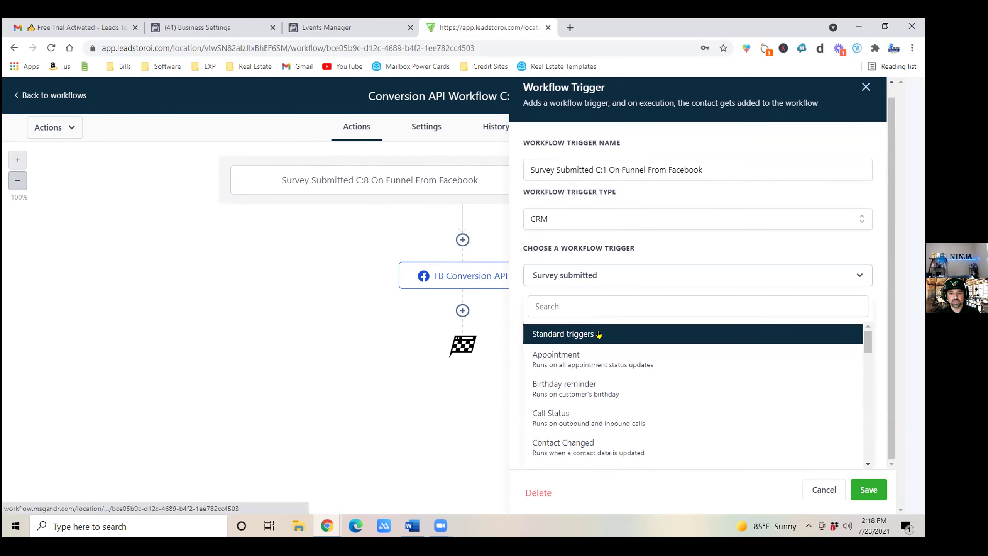
pyautogui.scroll(-2, 614, 370)
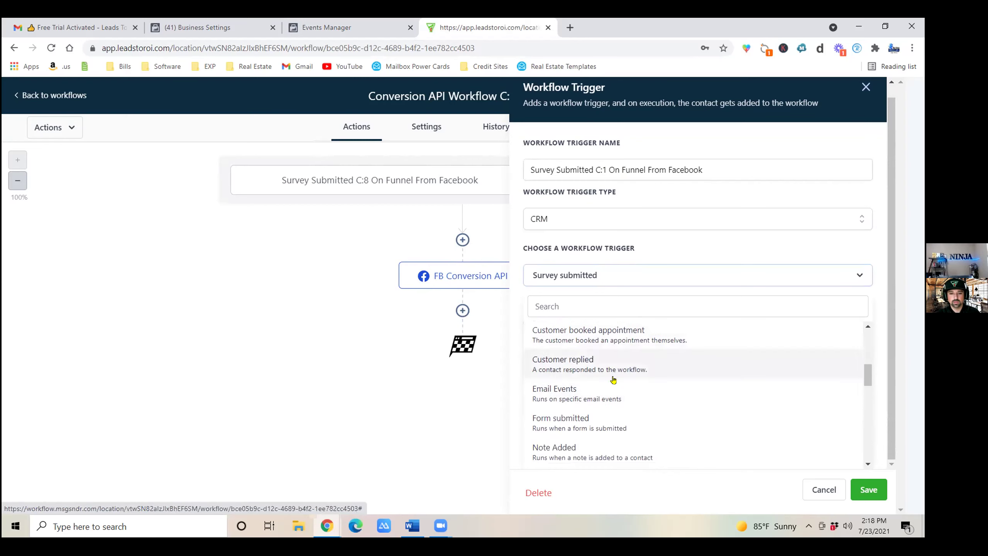
pyautogui.click(666, 285)
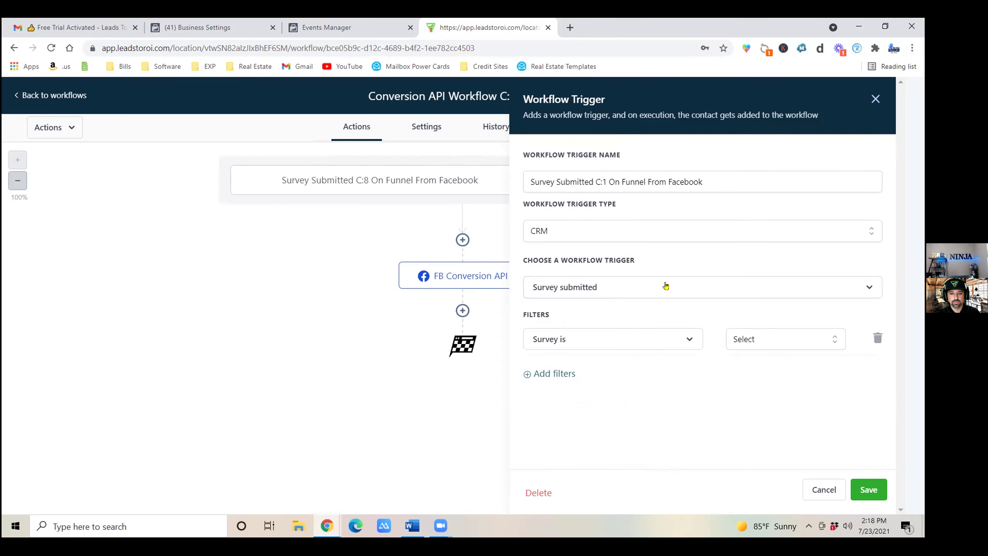
pyautogui.click(759, 341)
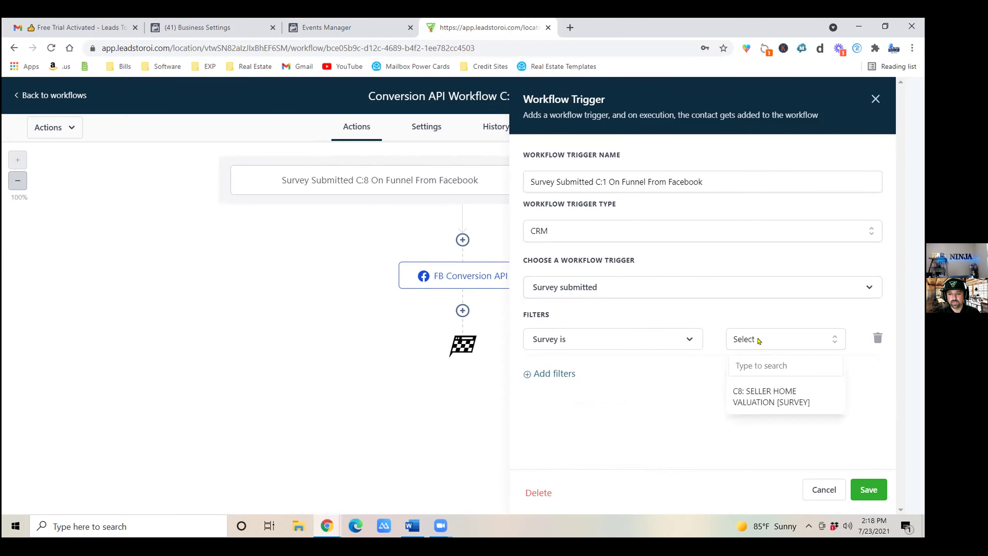
pyautogui.click(607, 337)
pyautogui.scroll(-5, 587, 425)
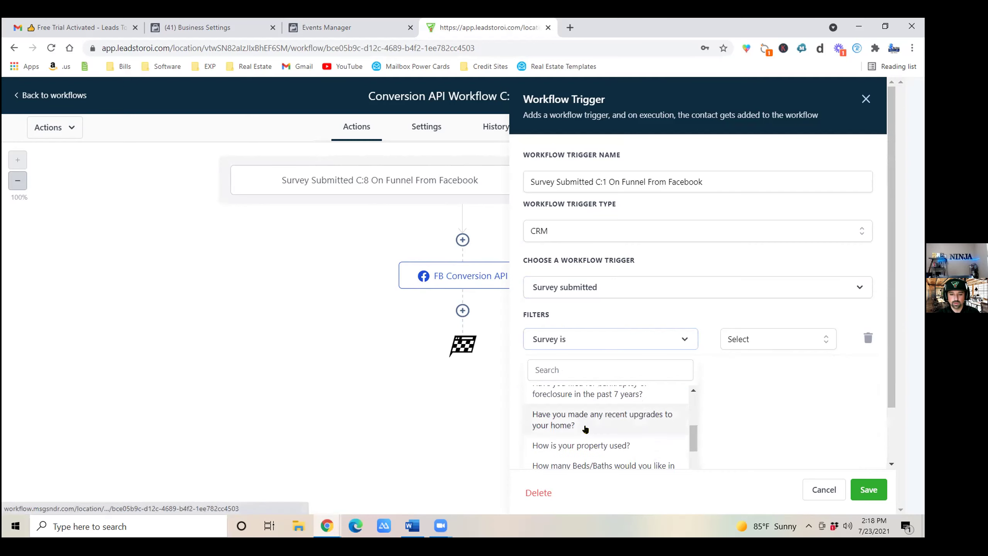
pyautogui.scroll(-1, 590, 426)
pyautogui.scroll(1, 589, 426)
pyautogui.click(598, 342)
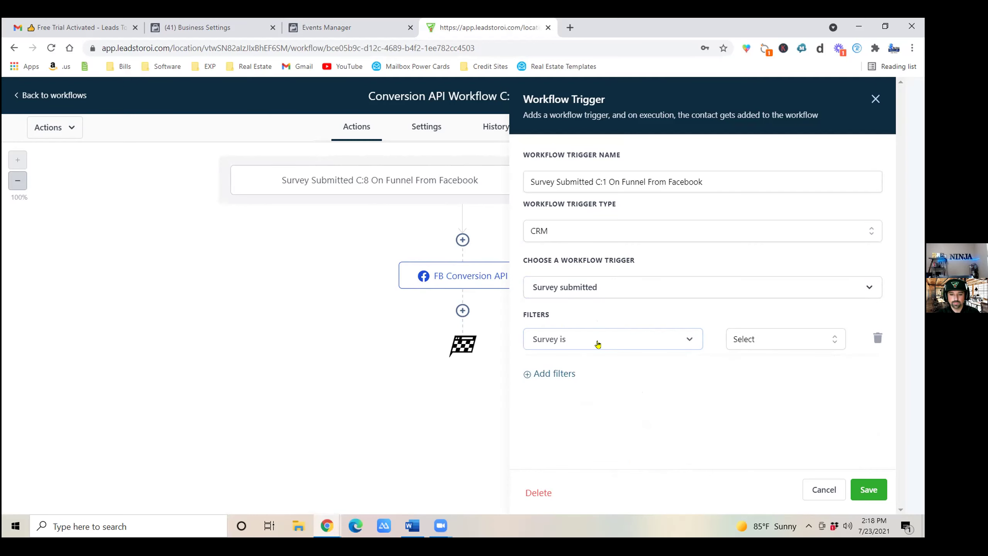
pyautogui.click(598, 344)
pyautogui.scroll(-5, 589, 405)
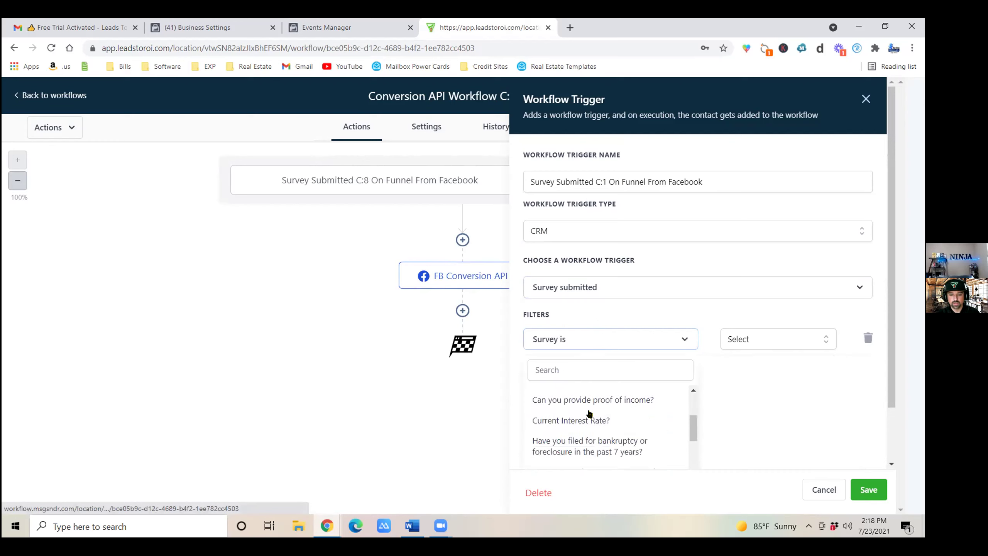
pyautogui.scroll(-6, 590, 414)
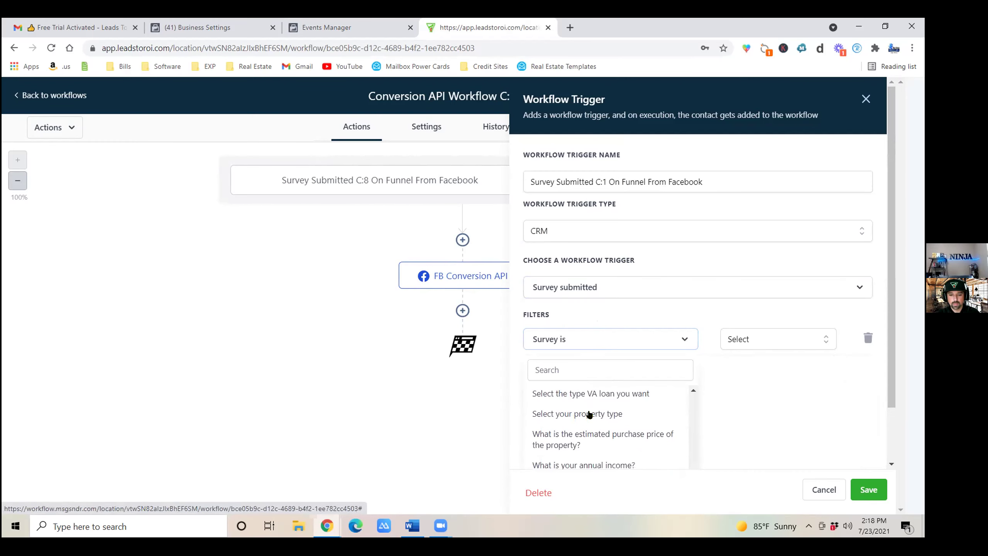
pyautogui.scroll(-4, 589, 414)
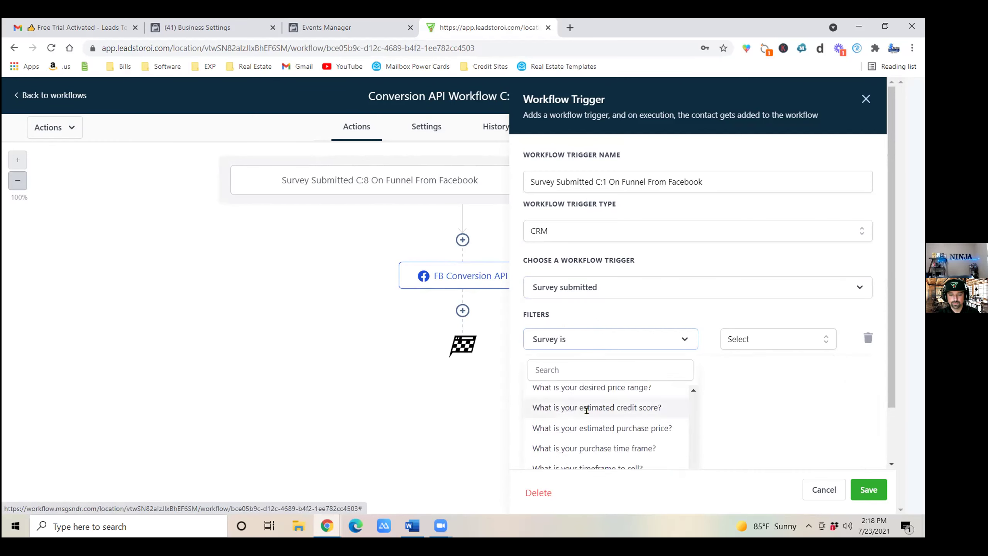
pyautogui.click(575, 345)
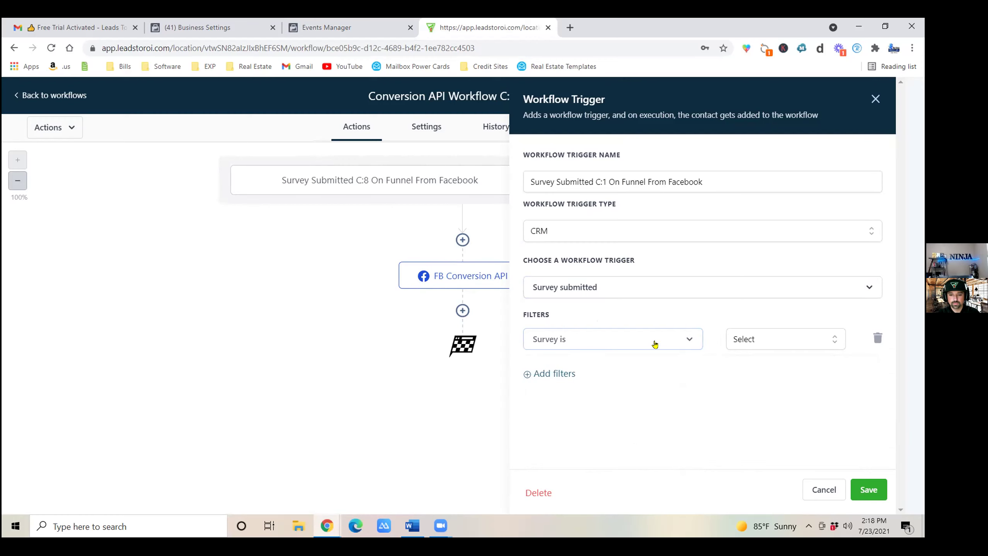
pyautogui.click(689, 339)
# Search the trigger list for 'form' and switch the trigger to Form submitted.
pyautogui.click(678, 286)
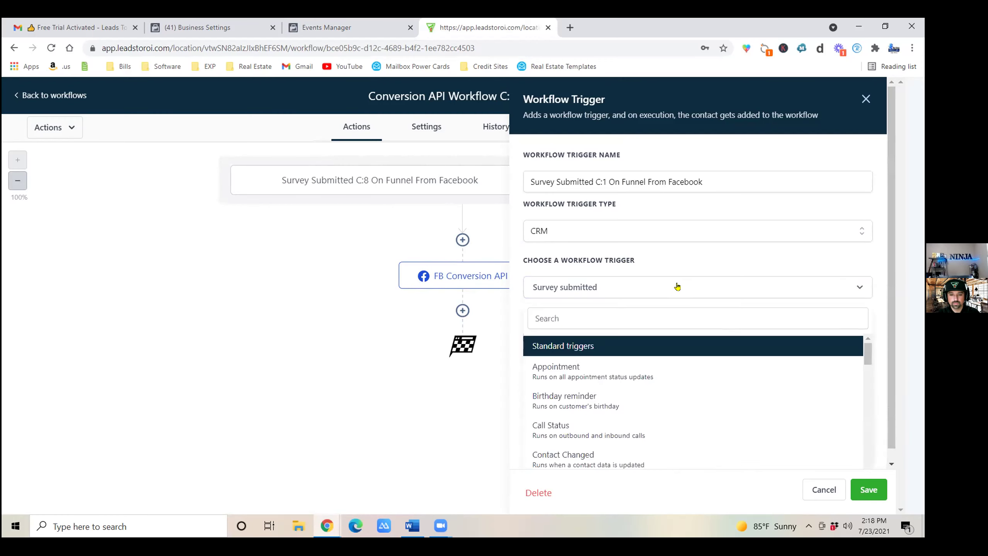
pyautogui.click(601, 318)
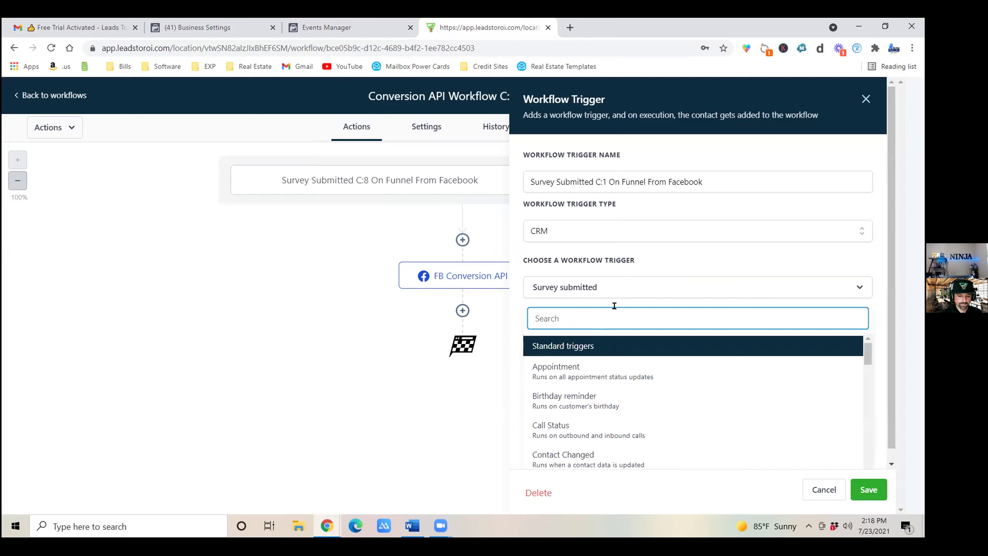
pyautogui.write('form')
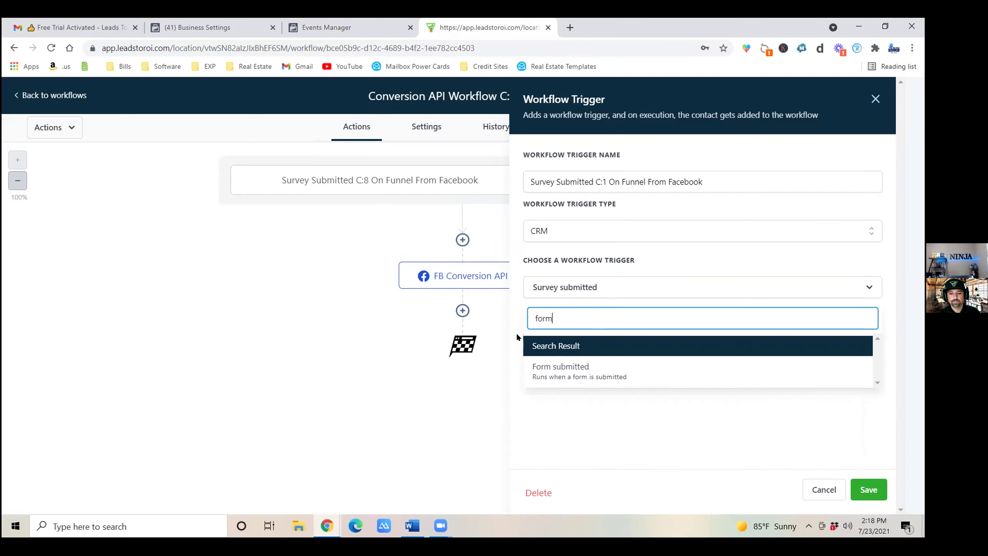
pyautogui.click(611, 368)
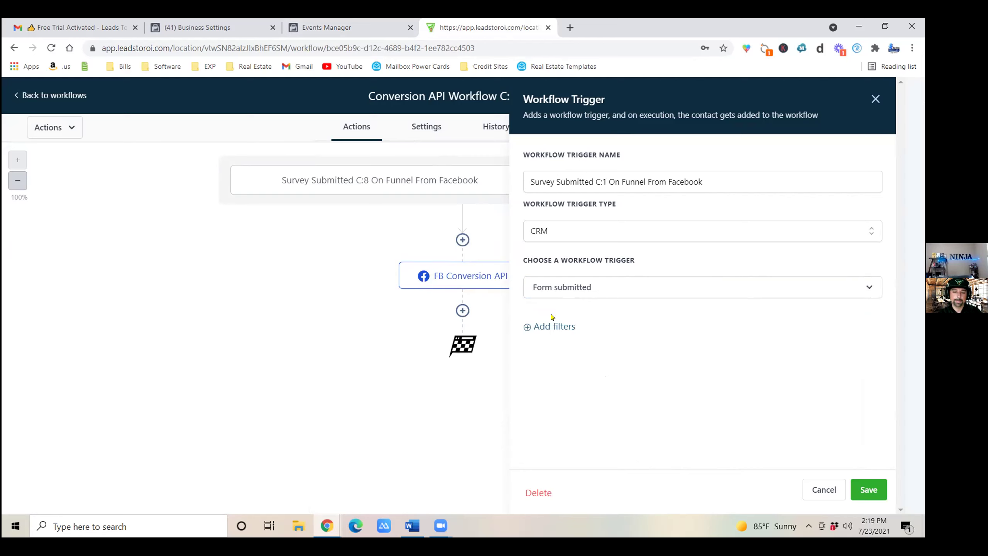
# Filter the Form submitted trigger to the C1: FIRST TIME HOME BUYER [FORM] form and save it.
pyautogui.click(555, 327)
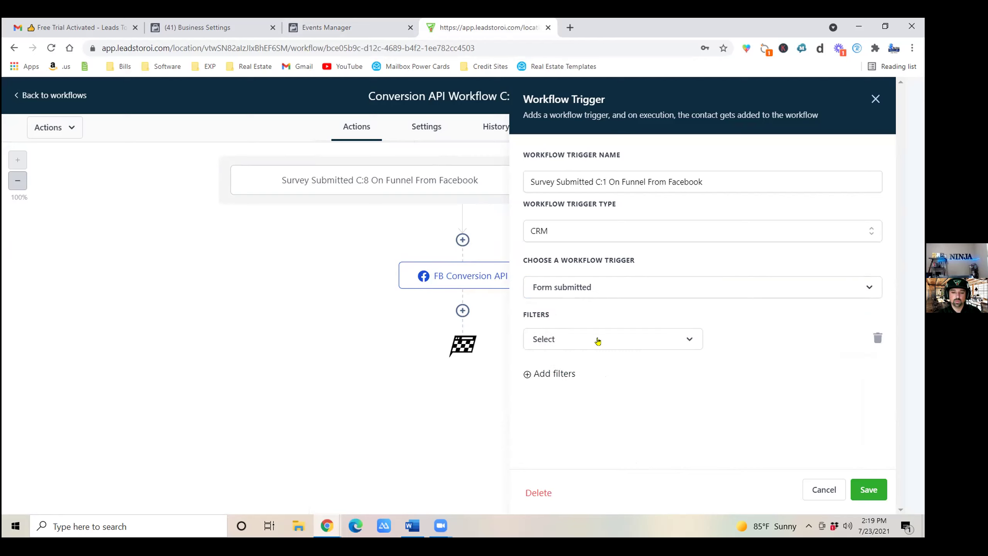
pyautogui.click(578, 340)
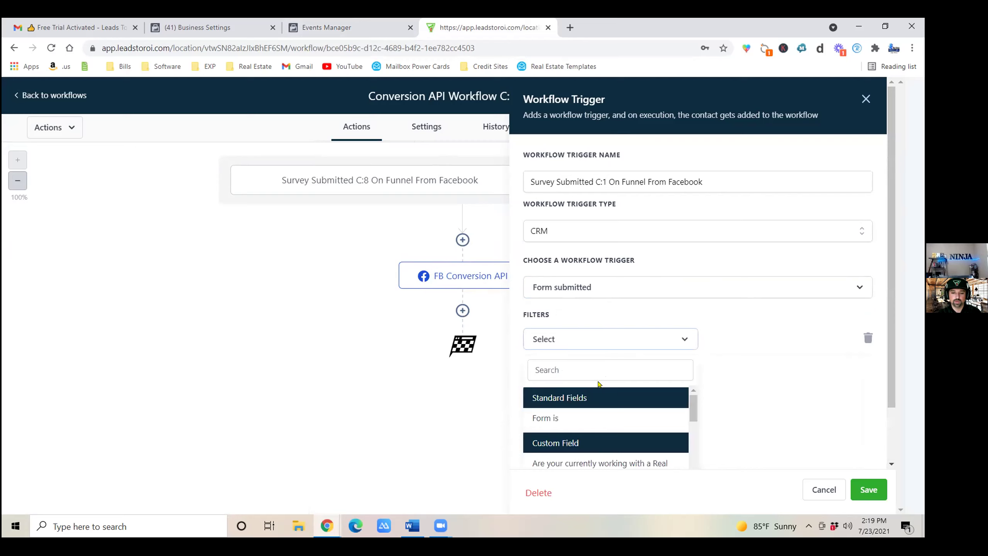
pyautogui.click(552, 422)
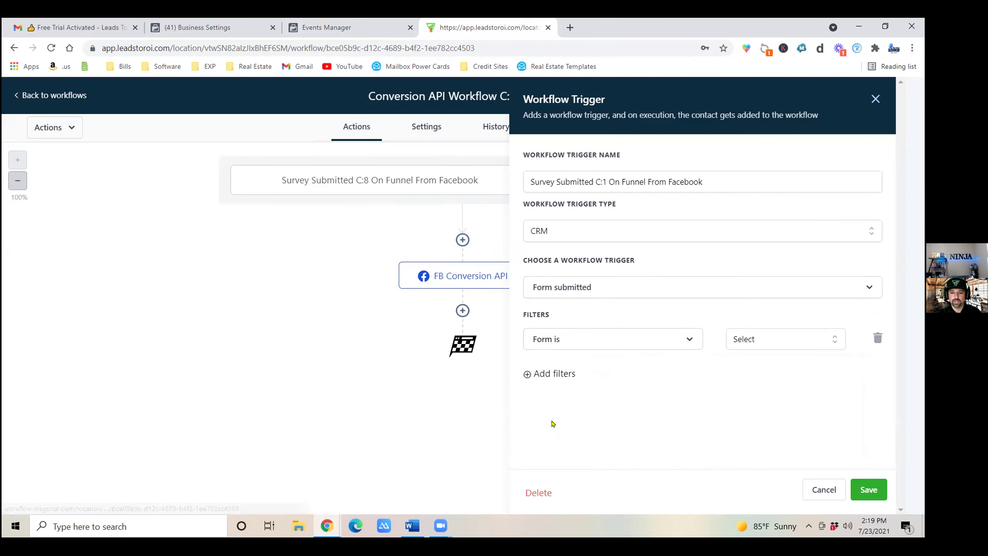
pyautogui.click(776, 345)
pyautogui.scroll(-2, 675, 399)
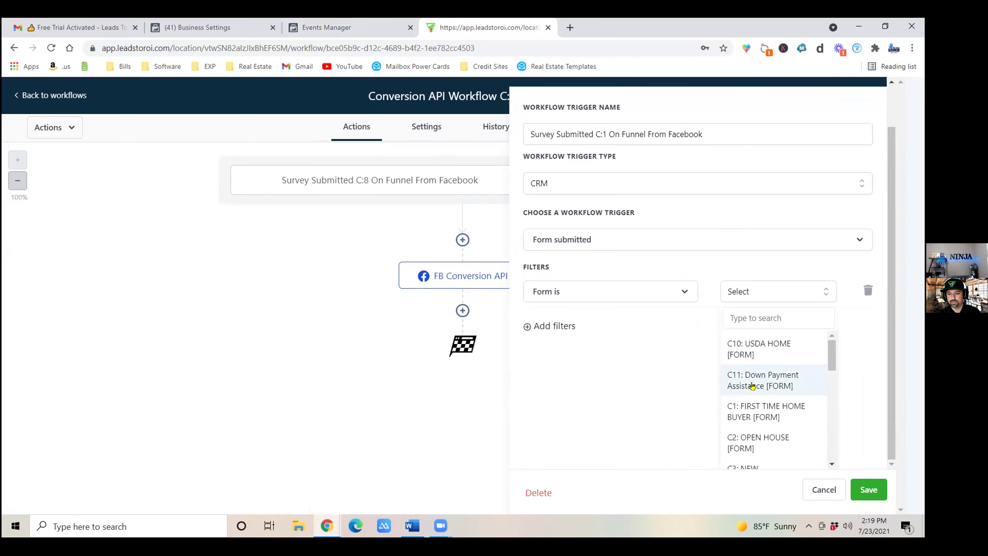
pyautogui.click(785, 417)
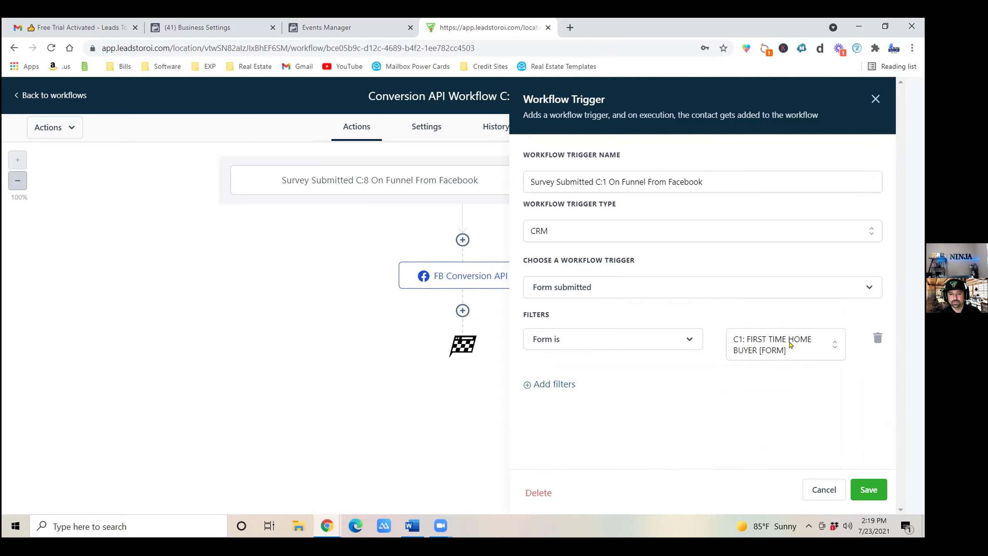
pyautogui.click(869, 491)
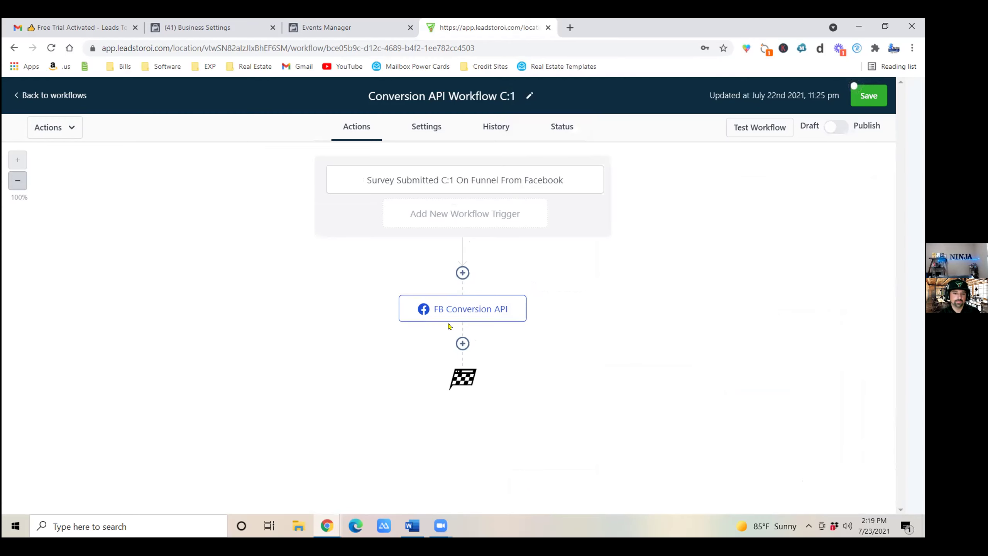
# Paste the Facebook Conversions API access token into the FB Conversion API action's Access Token field.
pyautogui.click(440, 308)
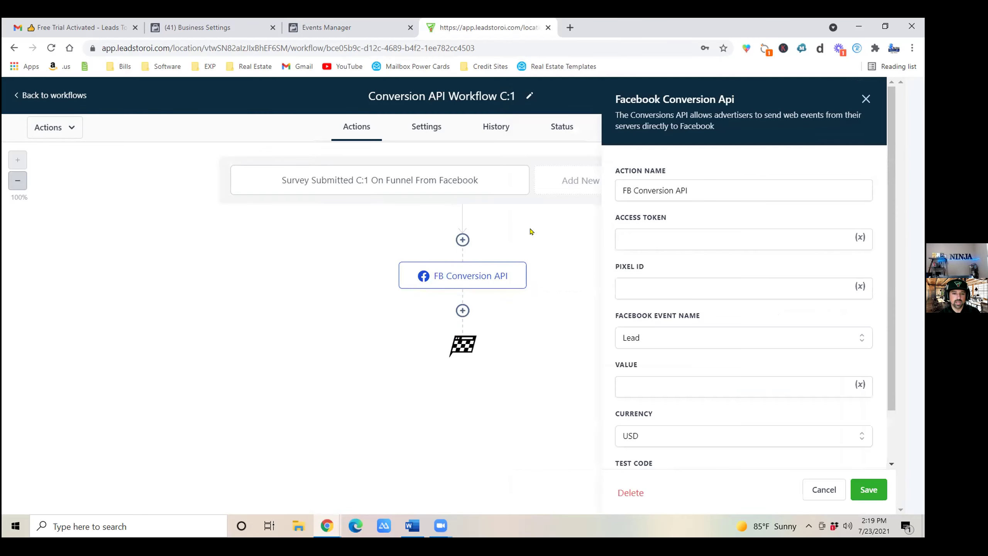
pyautogui.click(681, 238)
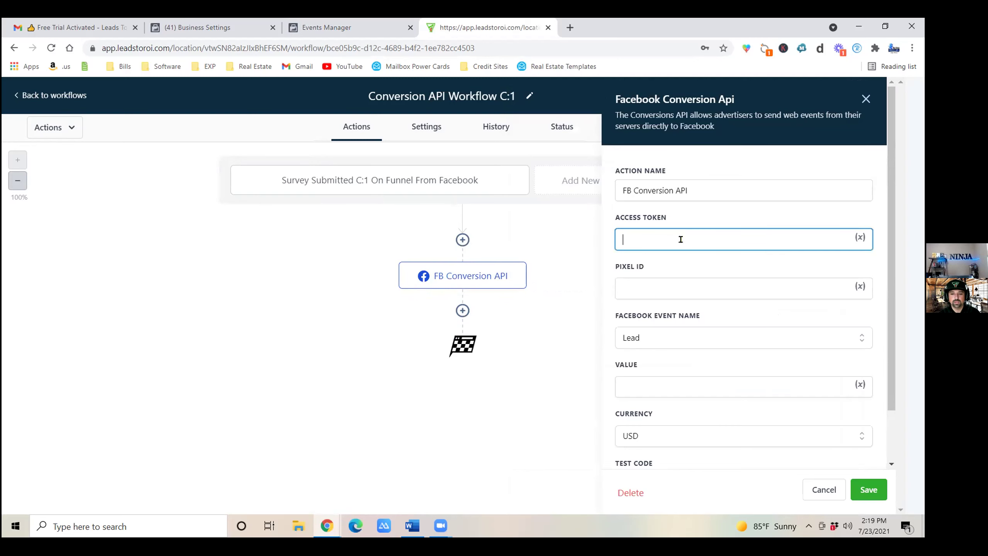
pyautogui.click(335, 29)
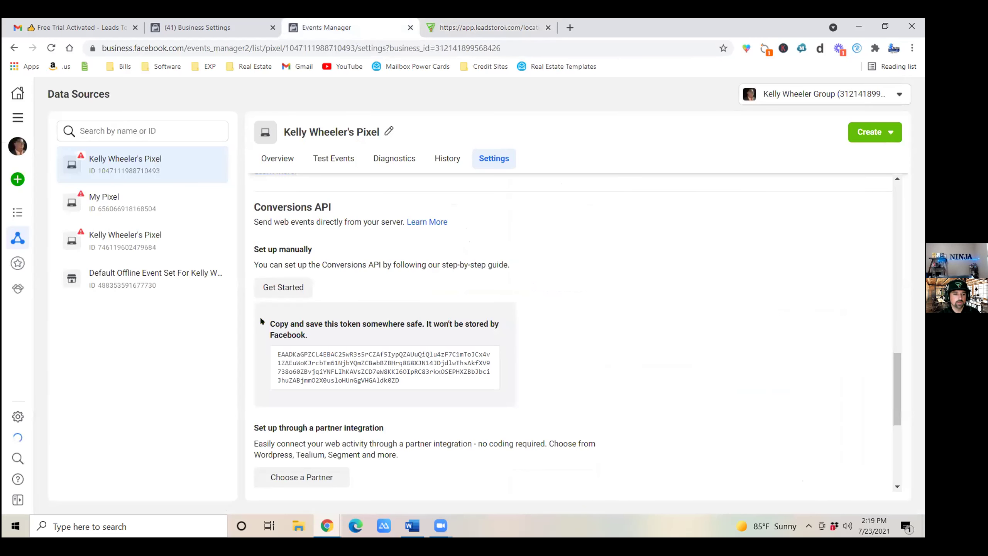
pyautogui.click(482, 27)
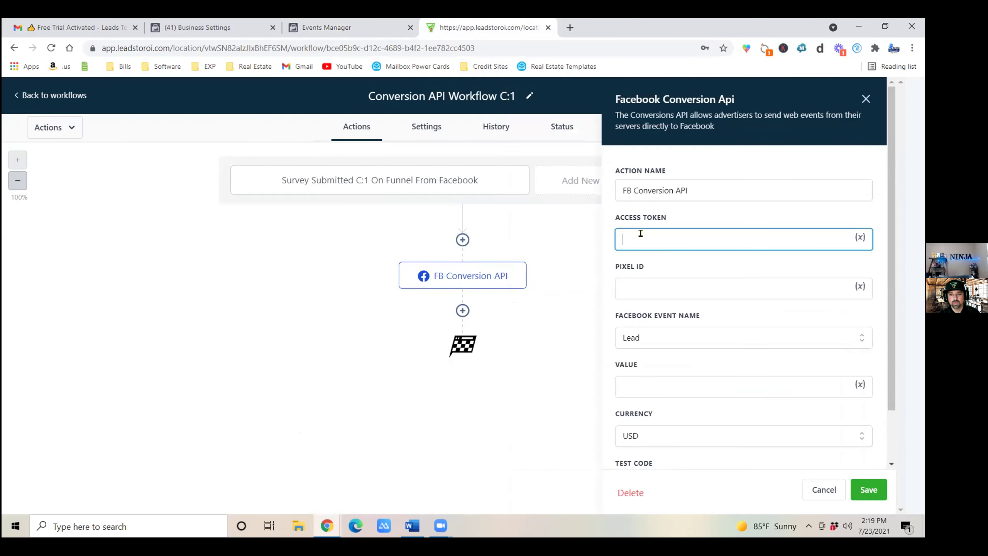
pyautogui.rightClick(646, 244)
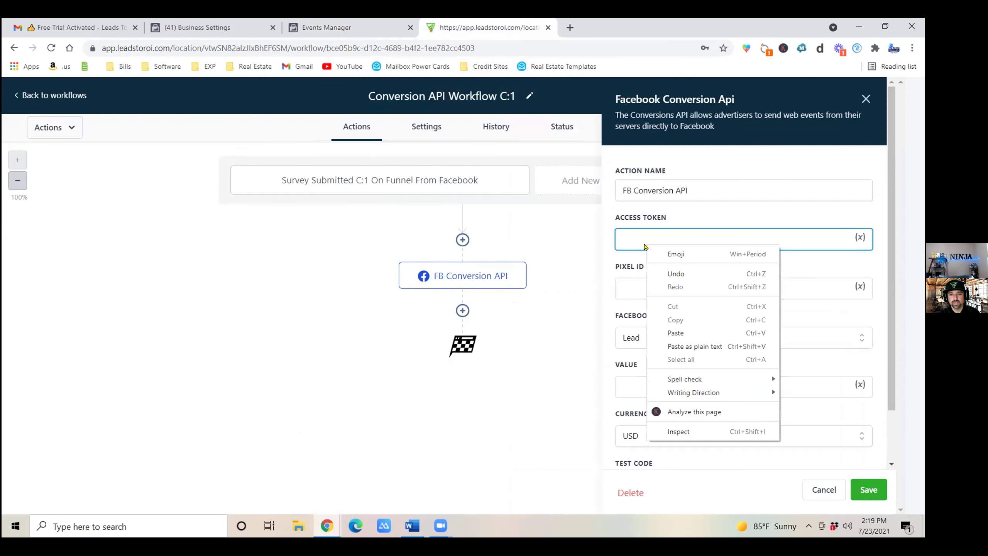
pyautogui.click(680, 333)
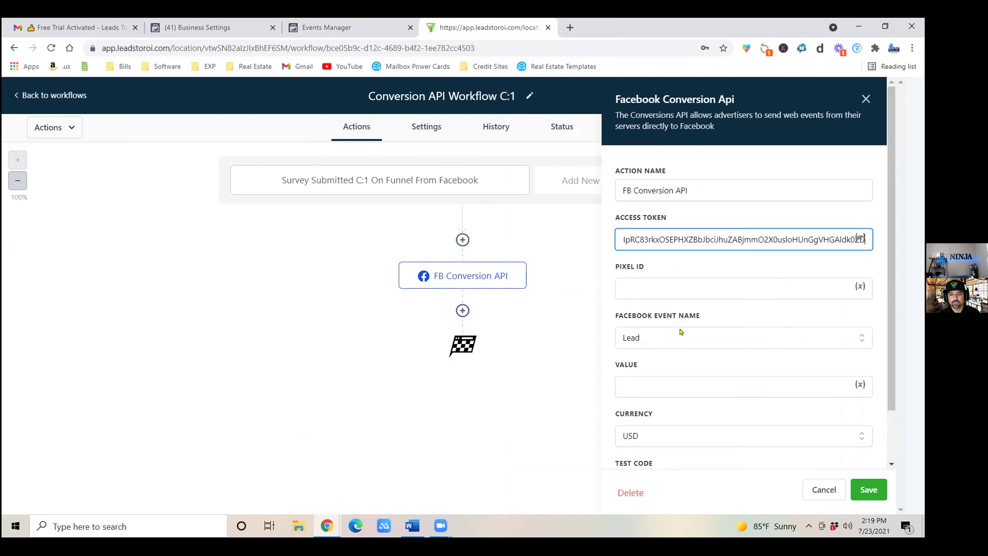
pyautogui.click(669, 288)
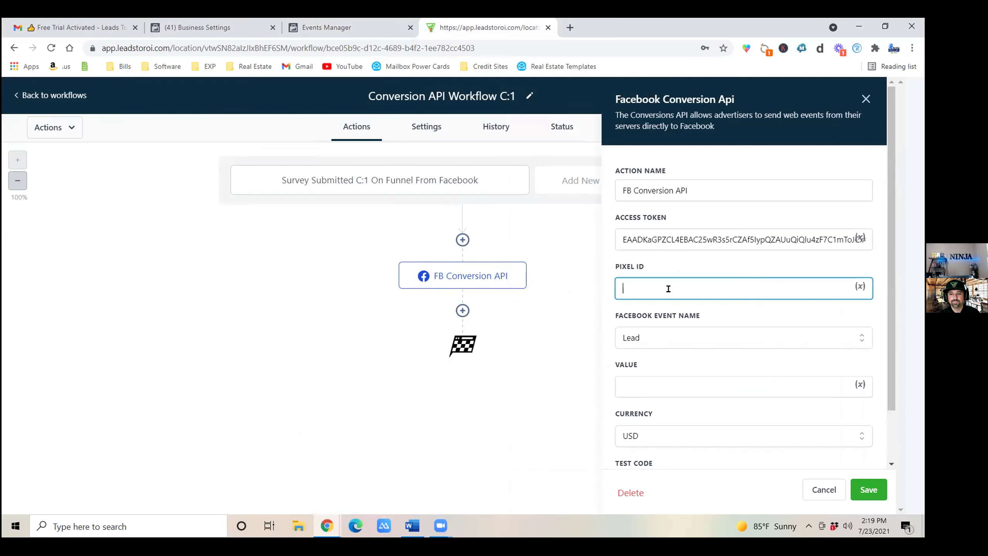
# Copy the pixel's ID from the Events Manager data sources list.
pyautogui.click(323, 29)
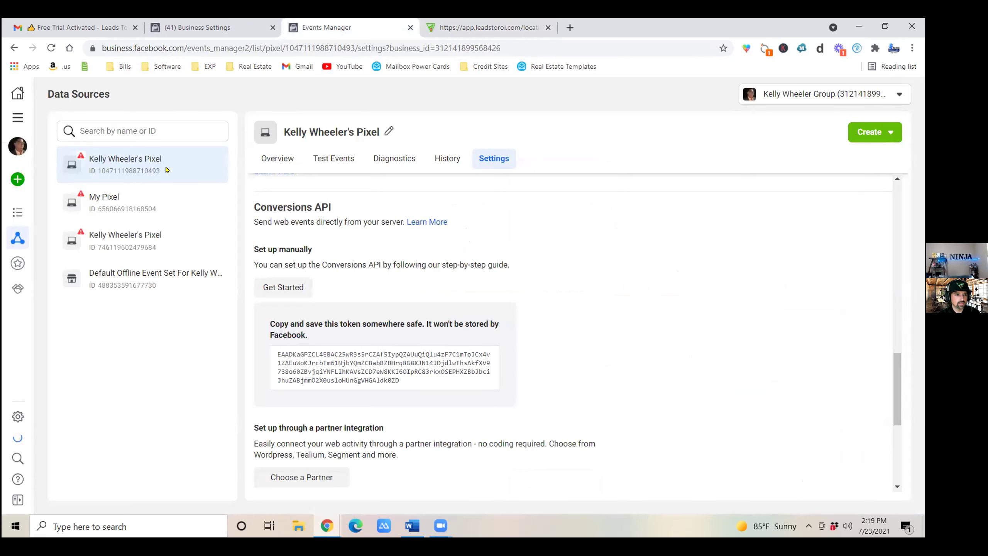
pyautogui.moveTo(158, 170); pyautogui.dragTo(97, 176)
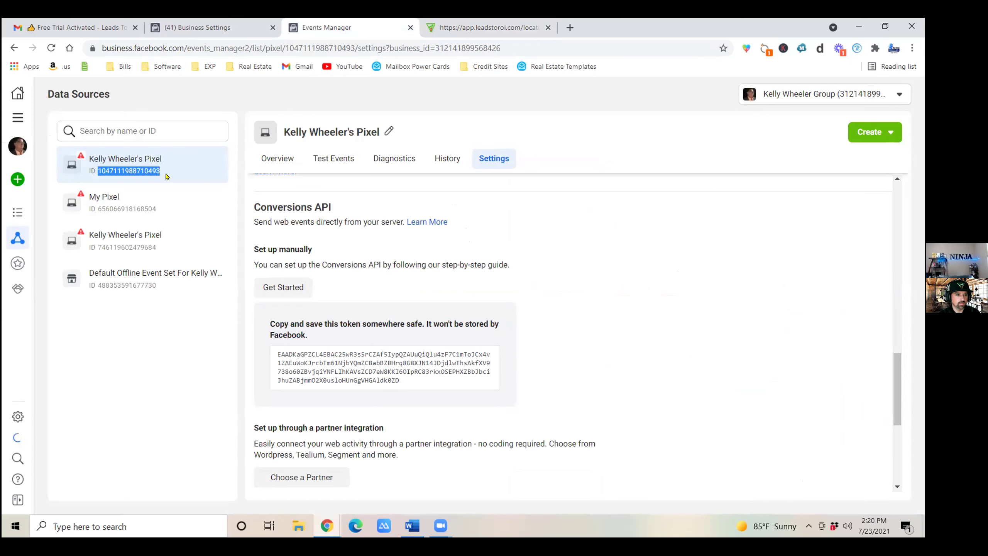
pyautogui.rightClick(127, 171)
pyautogui.click(150, 179)
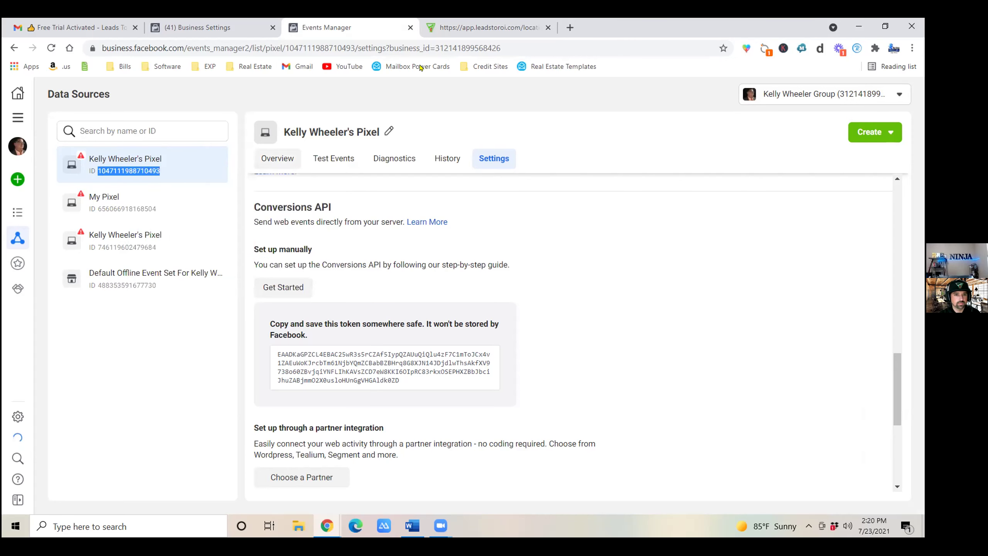
# Paste the pixel ID, set Value to 1, and save the FB Conversion API action.
pyautogui.click(476, 31)
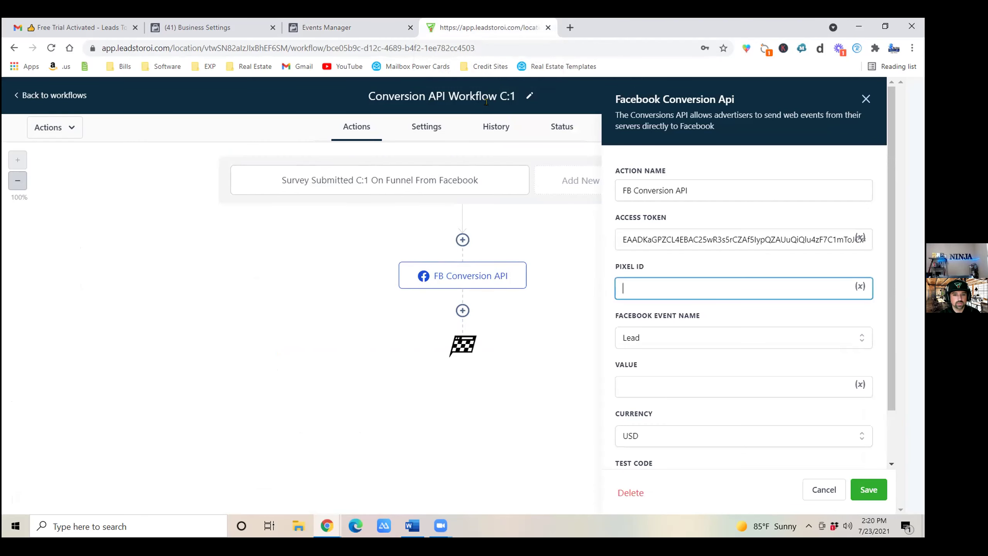
pyautogui.rightClick(650, 286)
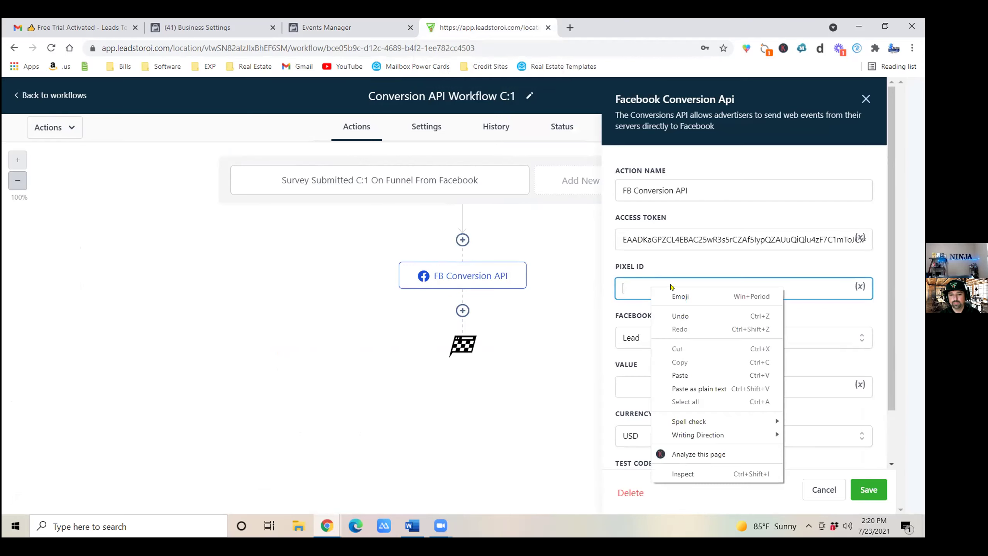
pyautogui.click(681, 376)
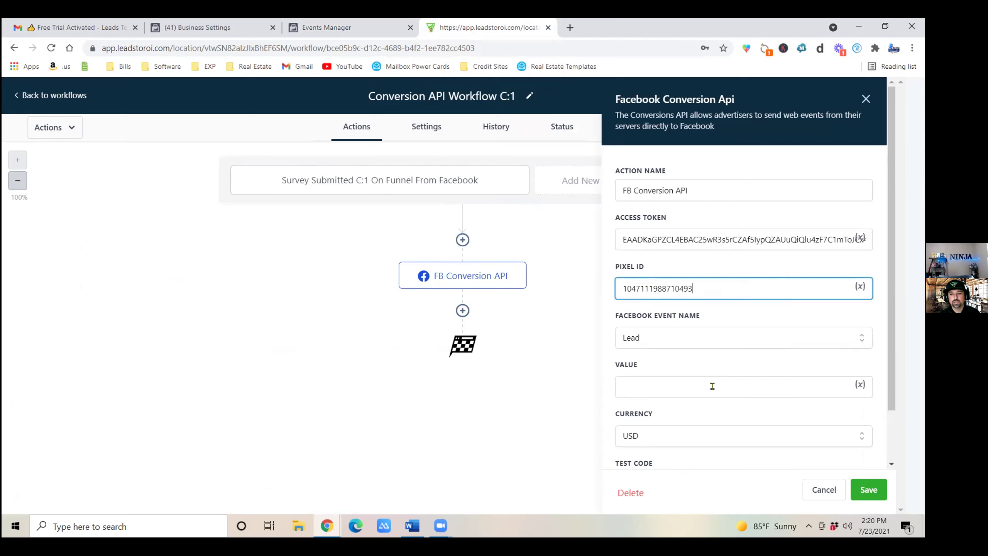
pyautogui.click(712, 386)
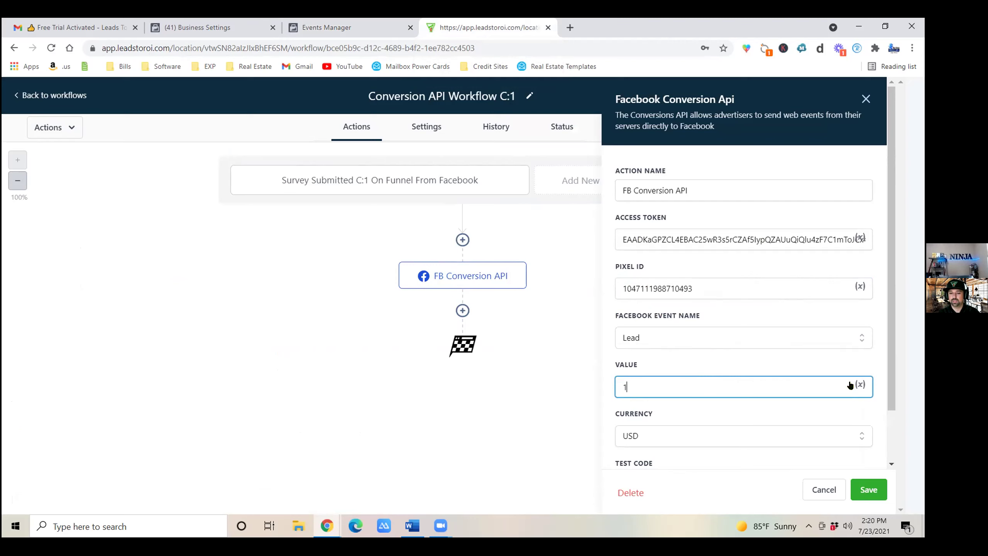
pyautogui.scroll(-2, 851, 386)
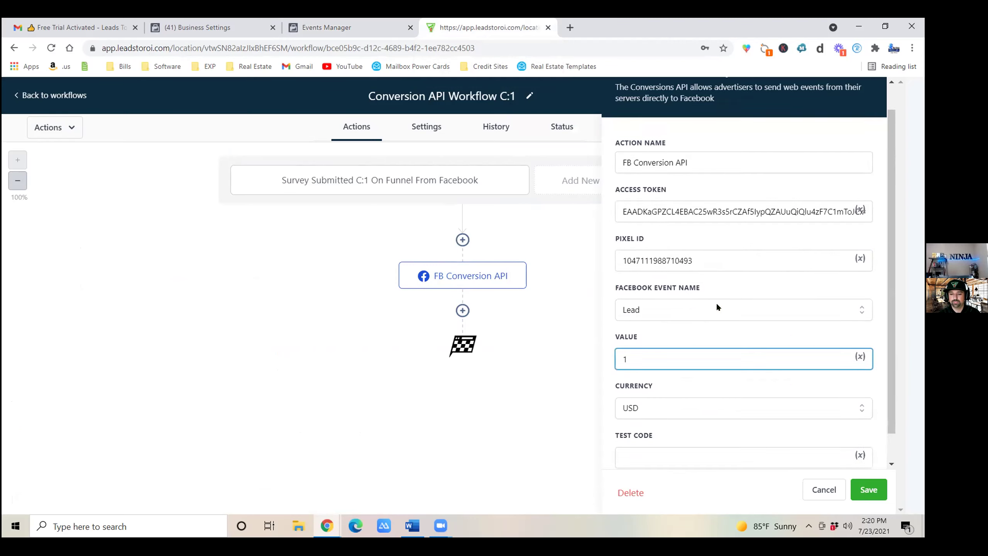
pyautogui.click(872, 492)
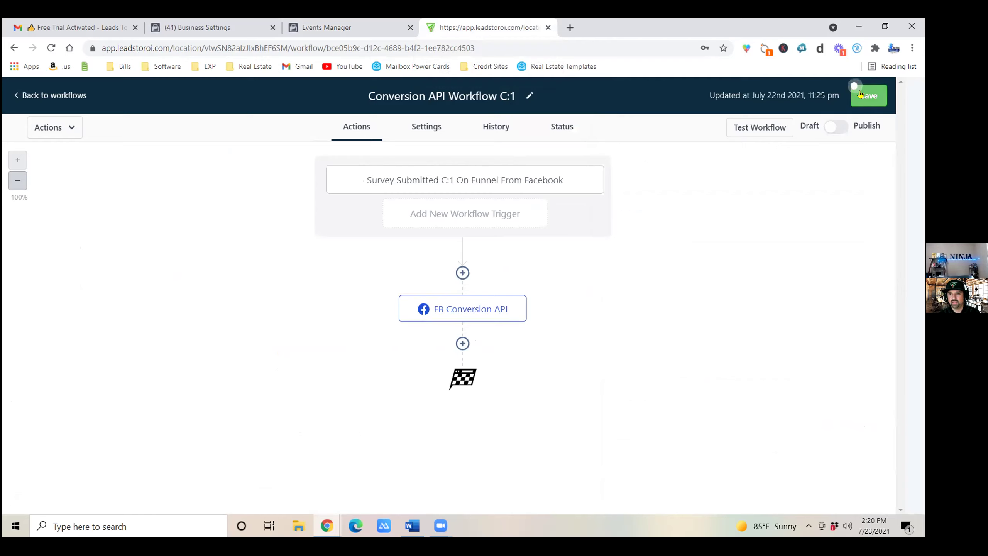
# Switch Conversion API Workflow C:1 to Publish, save it, and close the Saved notification.
pyautogui.rightClick(842, 131)
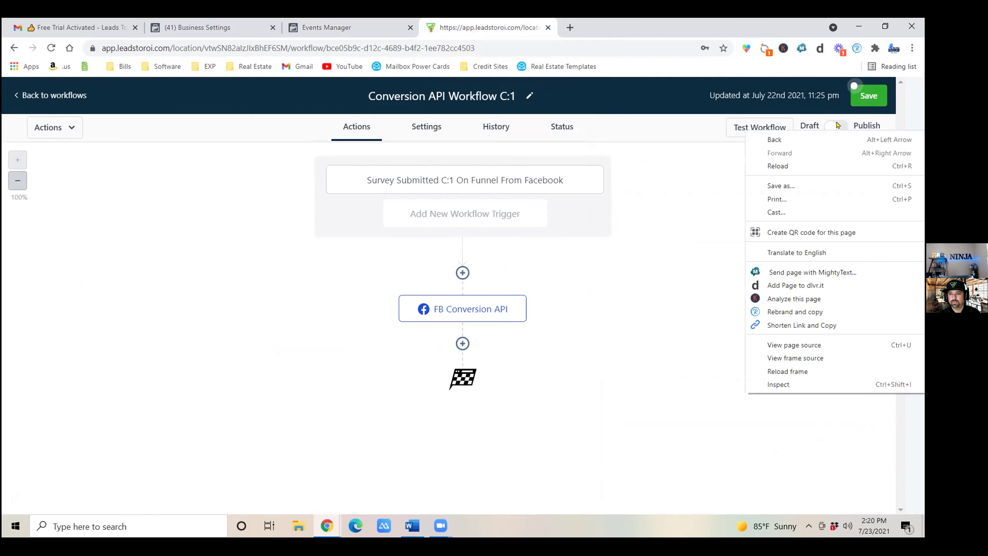
pyautogui.click(840, 129)
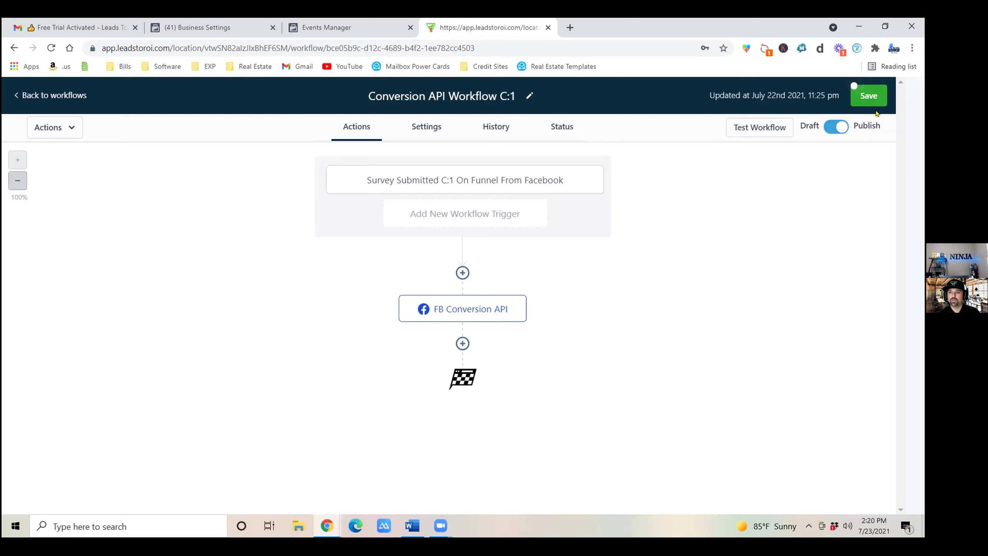
pyautogui.click(855, 97)
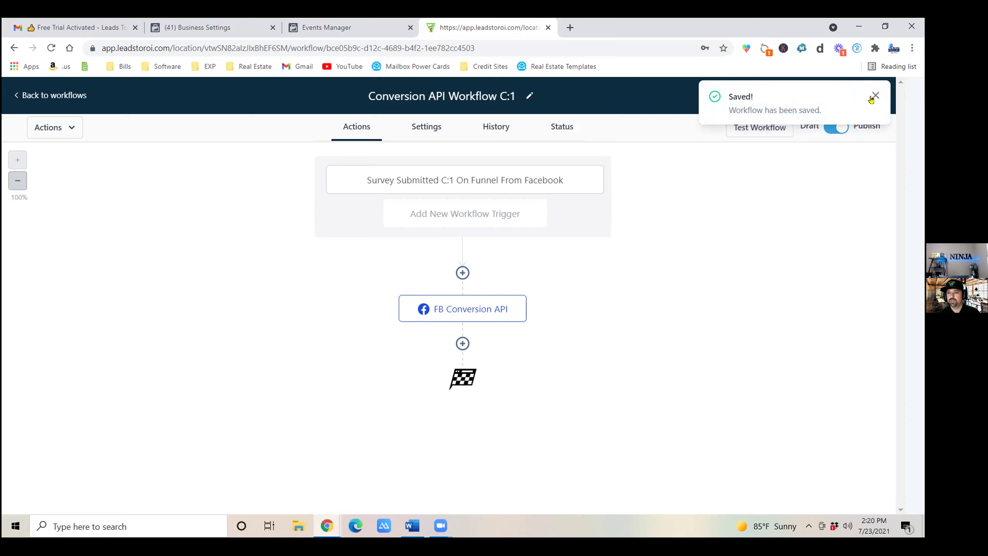
pyautogui.click(875, 95)
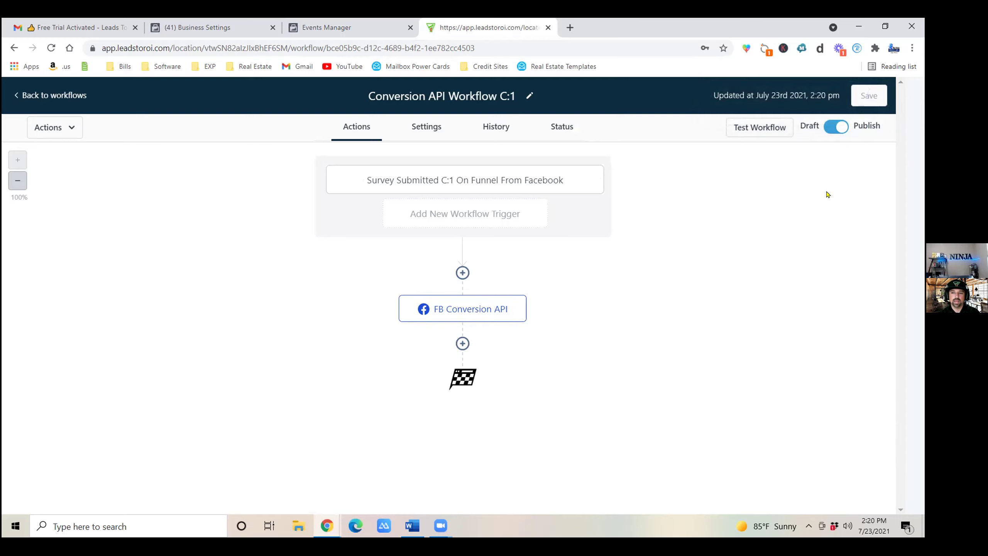
pyautogui.rightClick(18, 97)
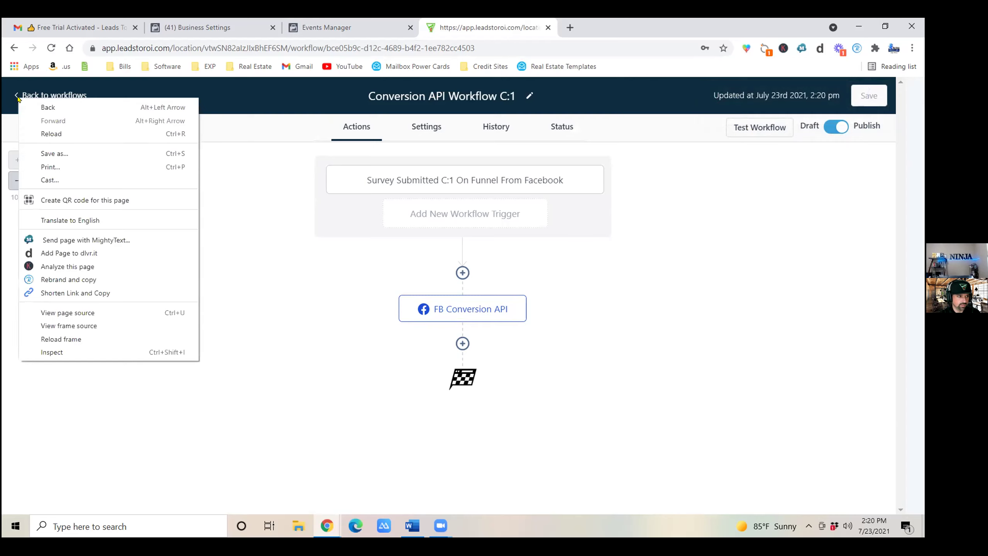
pyautogui.click(22, 92)
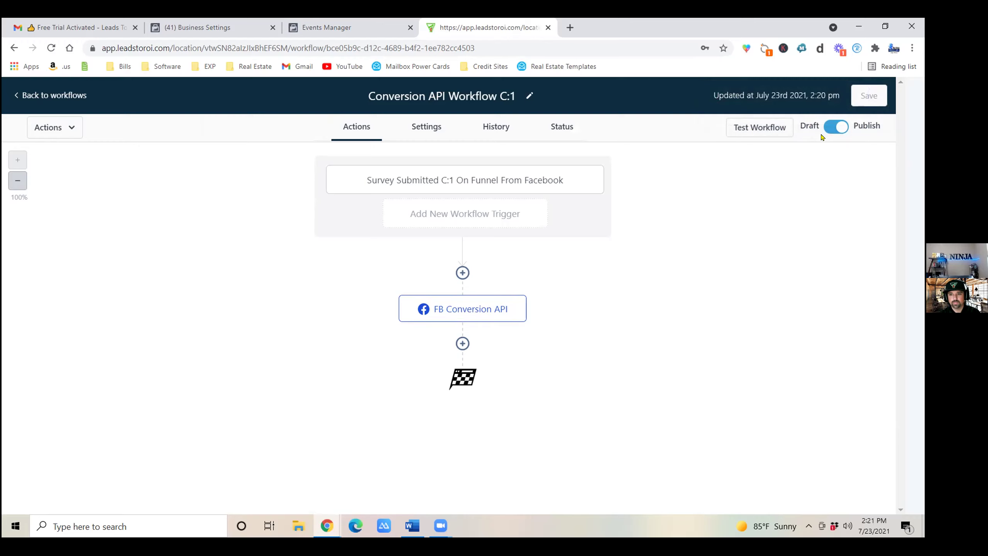
# Close the Test Workflow panel and reopen the FB Conversion API action down to its Test Code field.
pyautogui.click(771, 130)
pyautogui.click(706, 180)
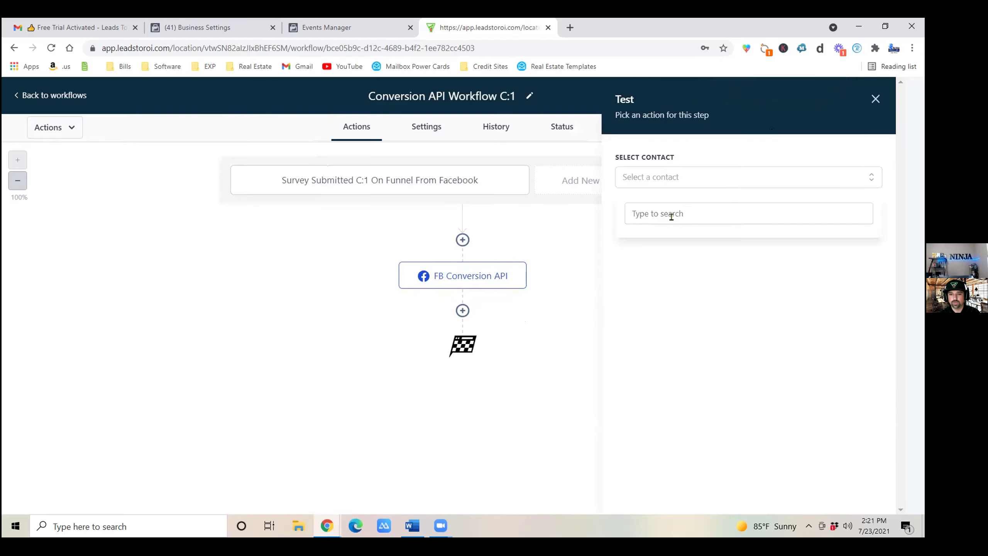
pyautogui.click(747, 326)
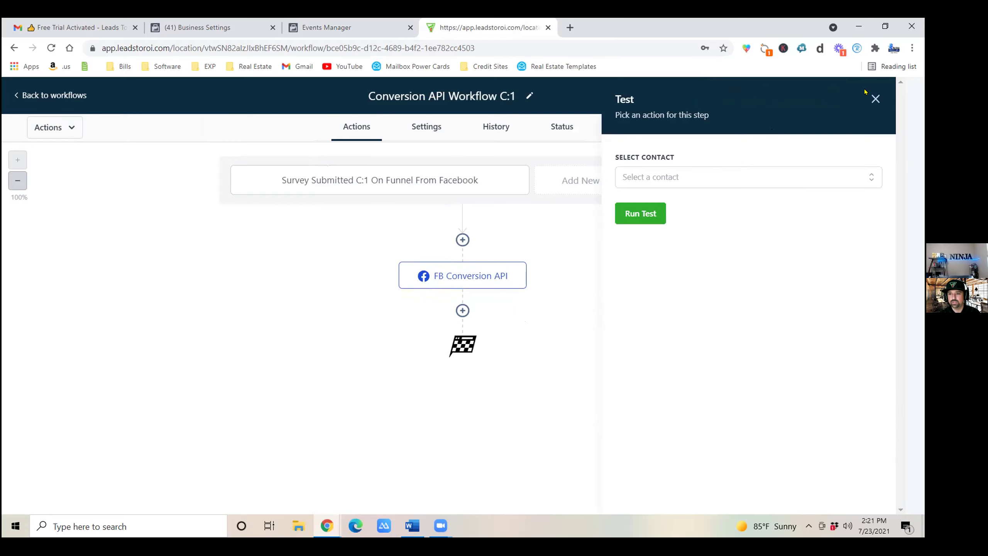
pyautogui.click(876, 99)
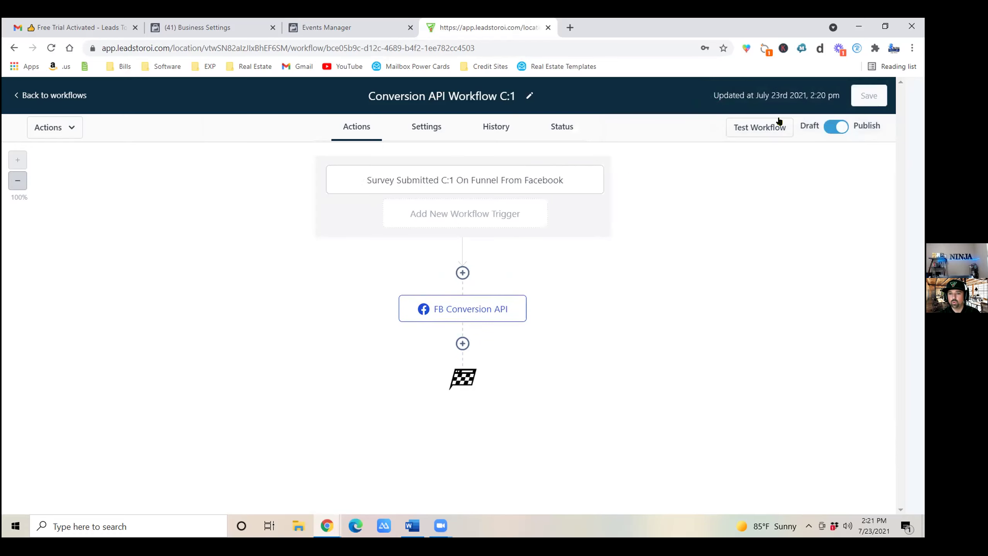
pyautogui.click(457, 302)
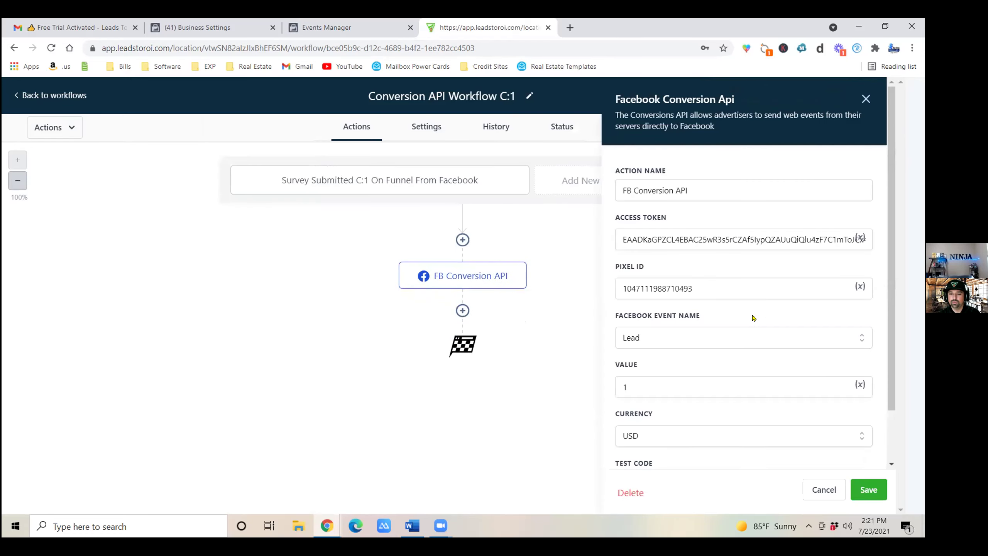
pyautogui.scroll(-2, 774, 350)
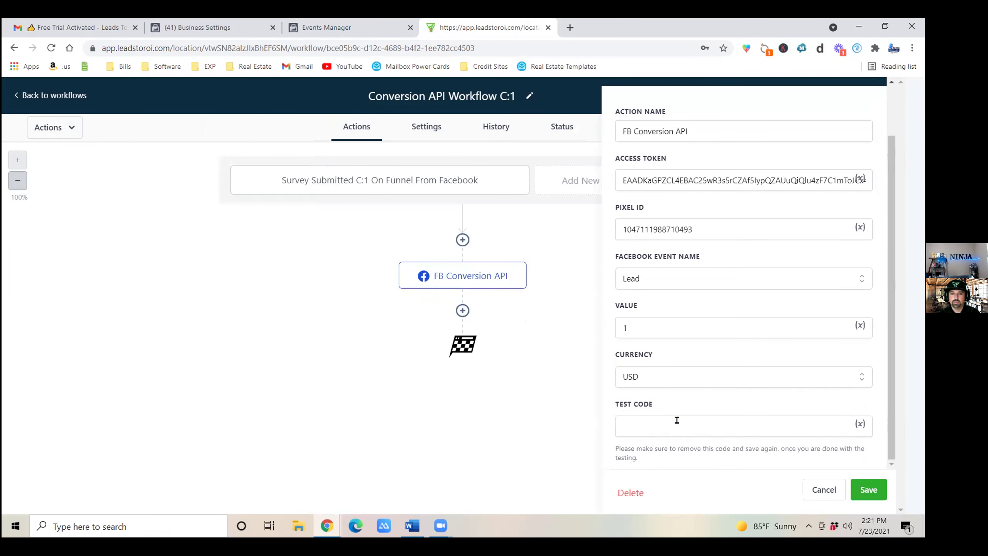
# Open the pixel's Test Events page and copy server test code TEST94050.
pyautogui.click(327, 26)
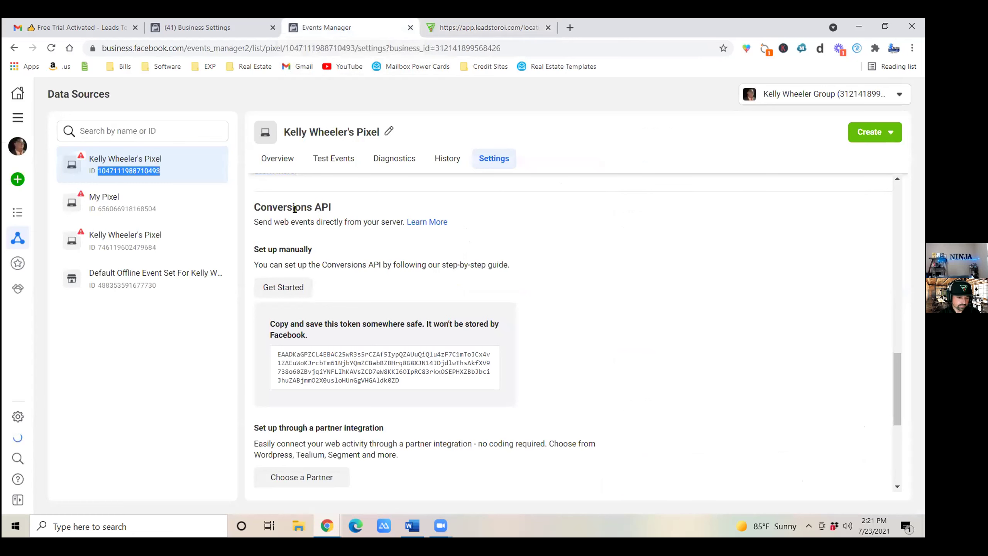
pyautogui.click(344, 157)
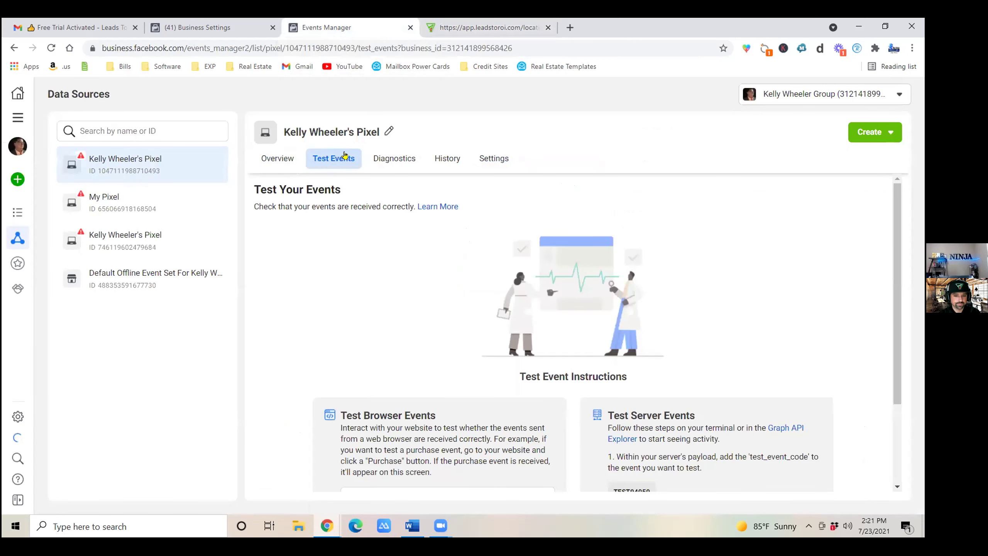
pyautogui.scroll(-3, 455, 209)
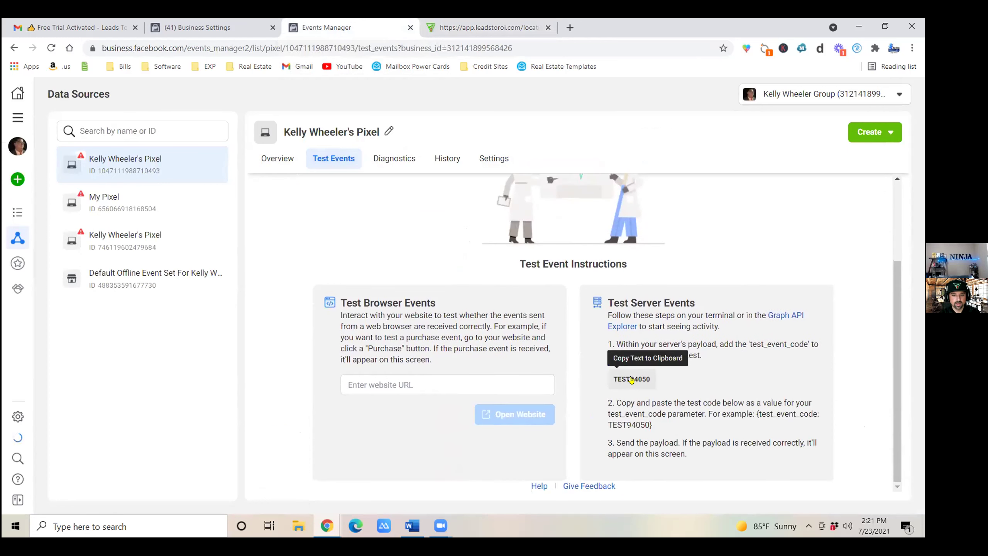
pyautogui.click(638, 380)
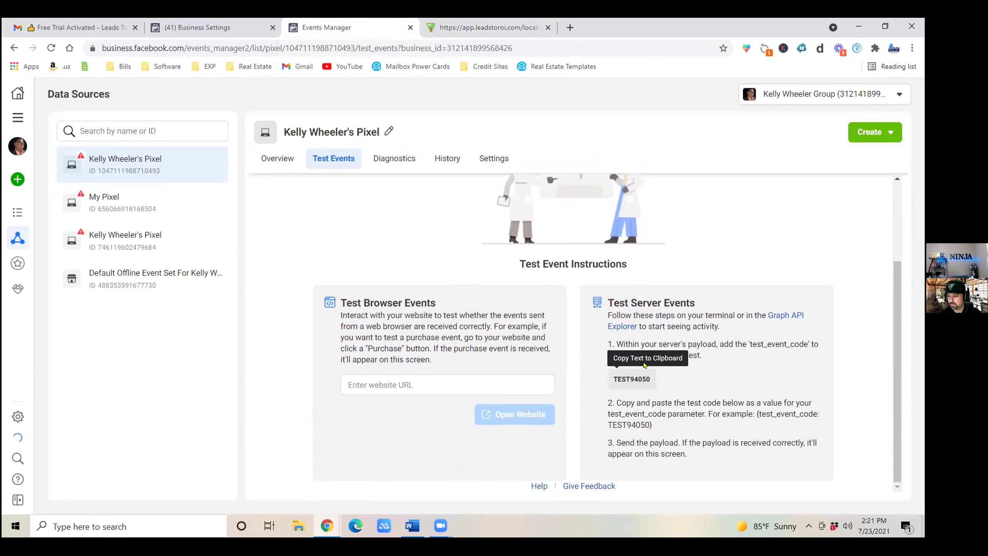
pyautogui.click(640, 380)
pyautogui.click(645, 379)
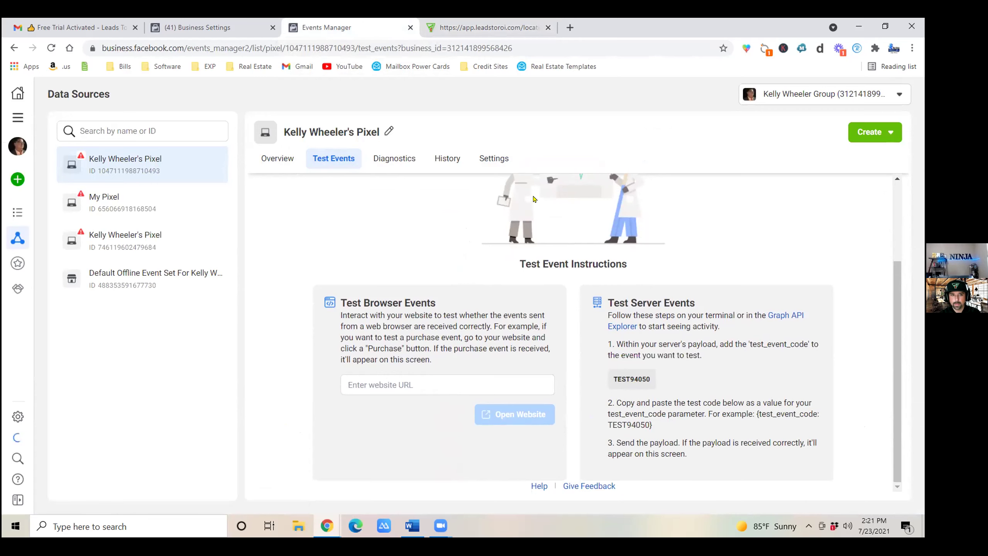
# Paste TEST94050 into the FB Conversion API action's Test Code field and save it.
pyautogui.click(460, 26)
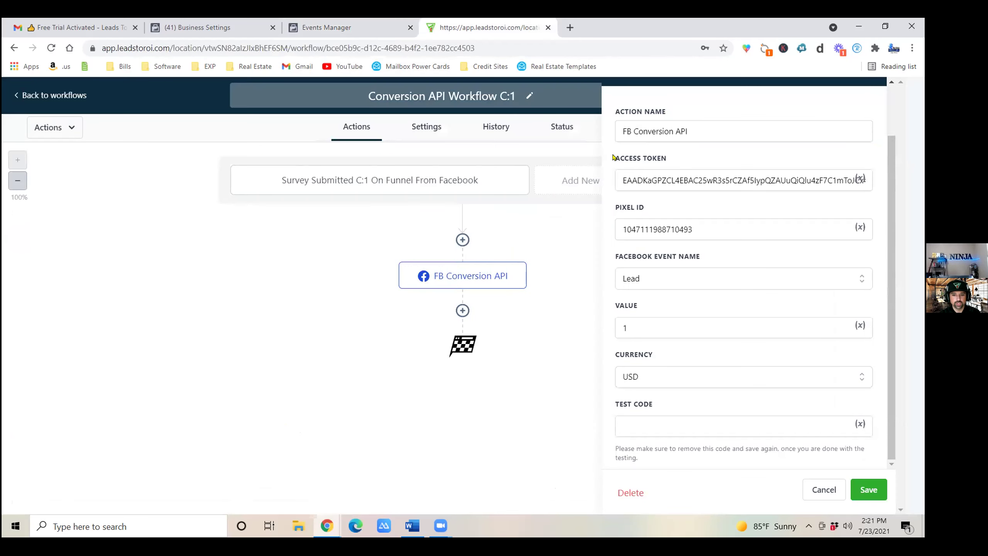
pyautogui.click(661, 425)
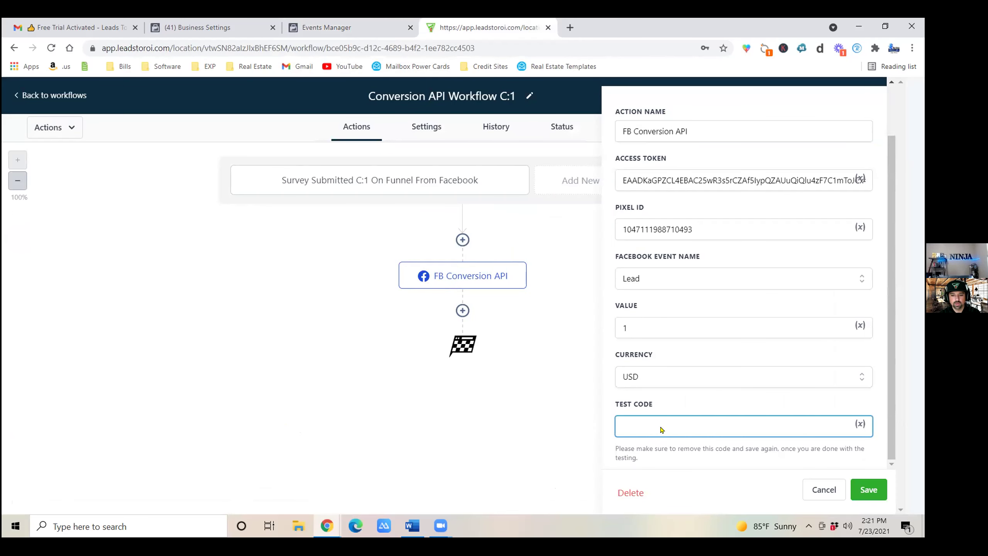
pyautogui.rightClick(661, 428)
pyautogui.click(709, 320)
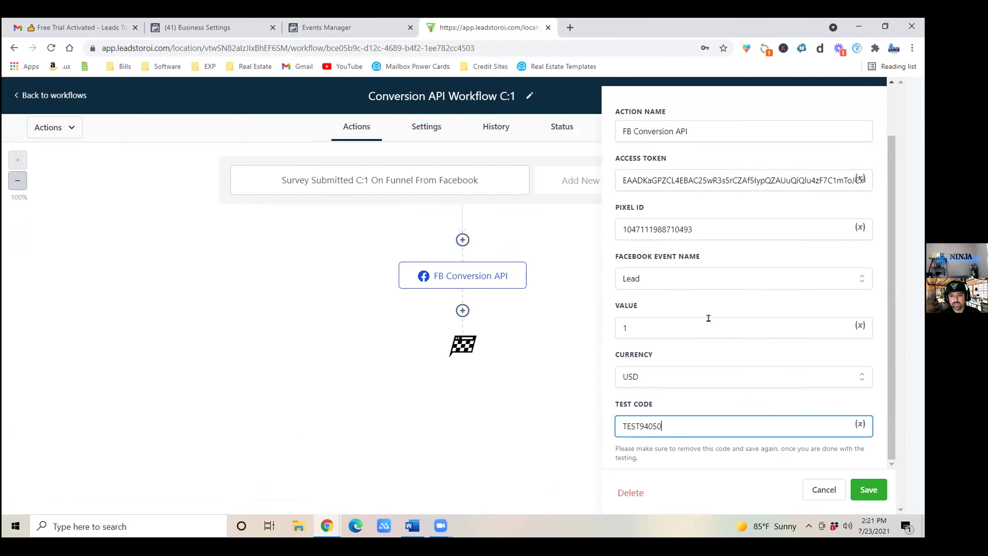
pyautogui.click(866, 490)
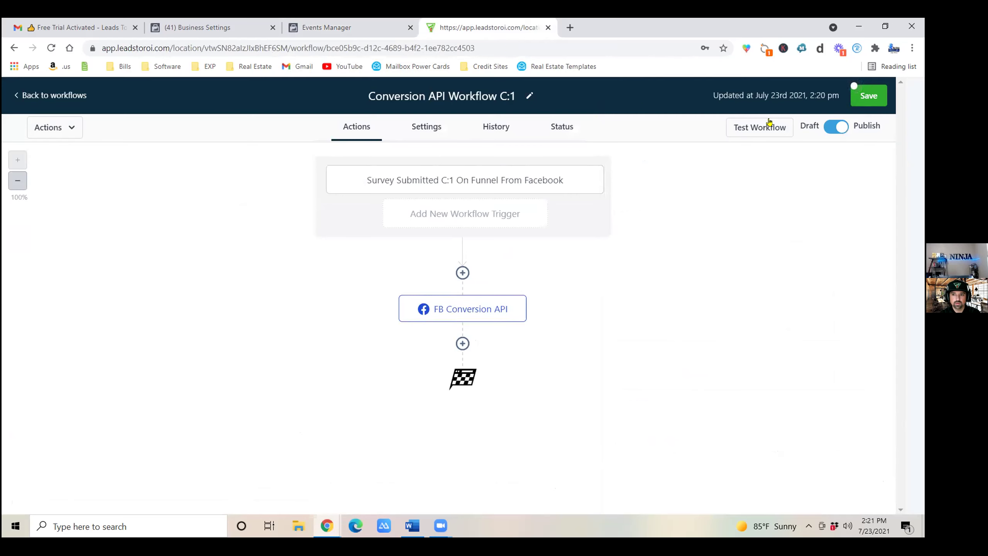
pyautogui.click(356, 28)
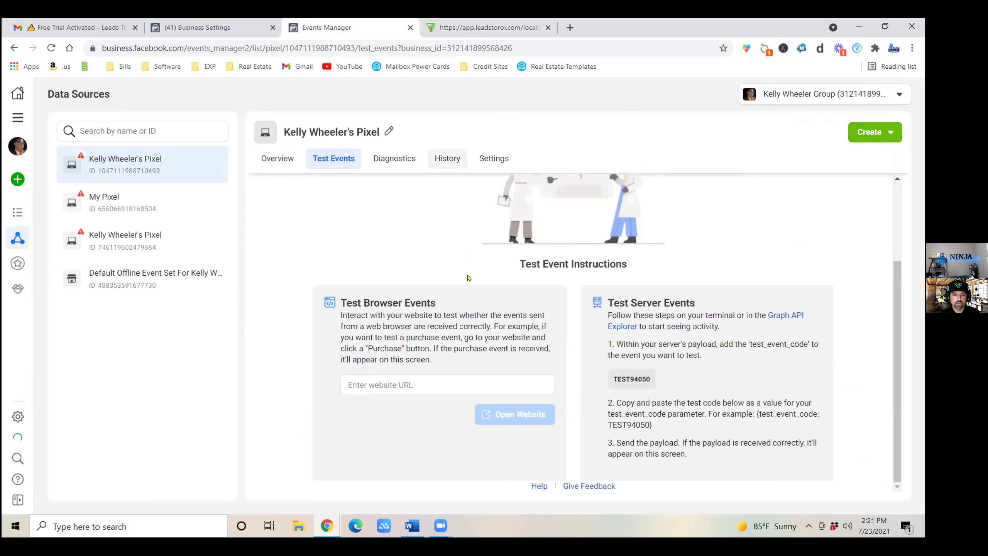
# Review the pixel's settings page, scrolling down to its Traffic Permissions allowed domains.
pyautogui.click(444, 379)
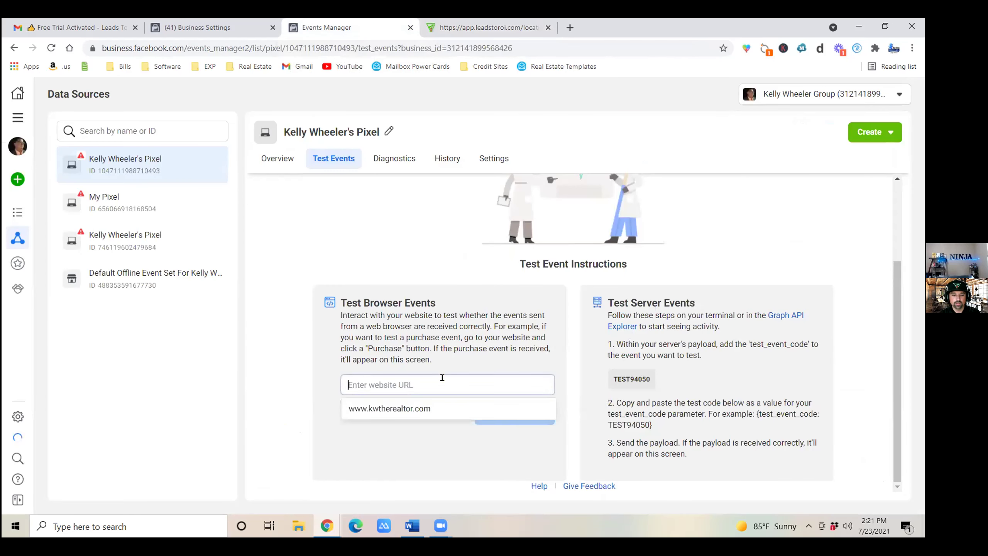
pyautogui.rightClick(406, 380)
pyautogui.click(449, 28)
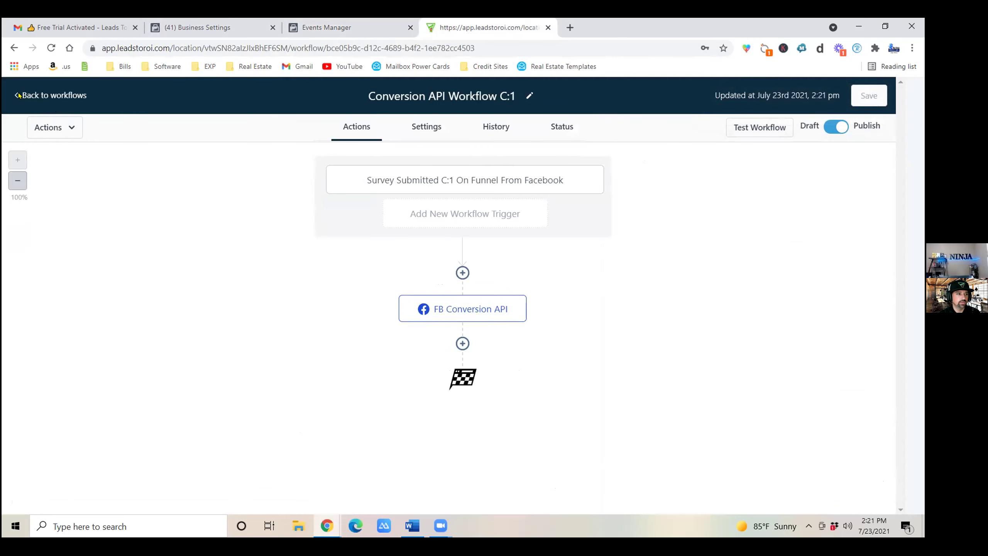
pyautogui.click(372, 27)
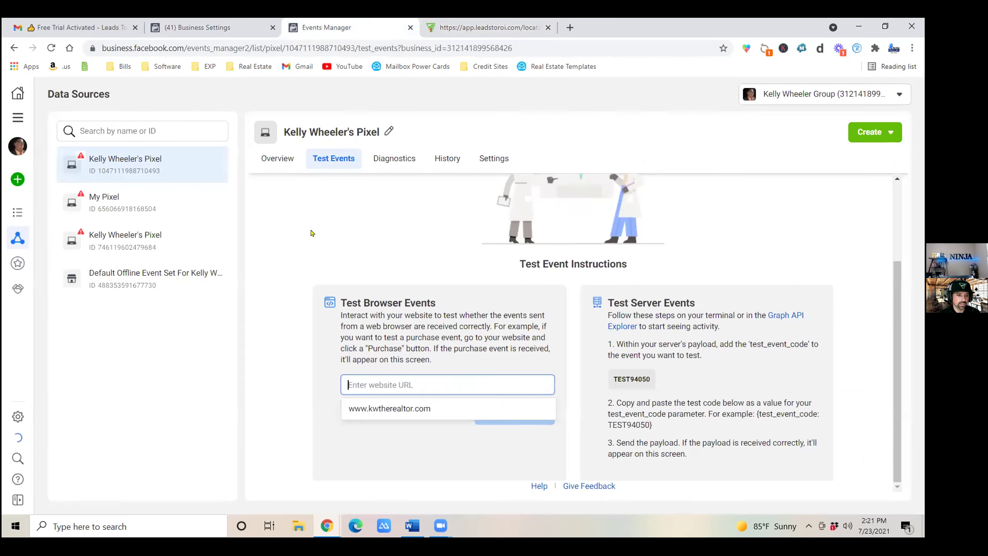
pyautogui.moveTo(496, 157); pyautogui.dragTo(507, 163)
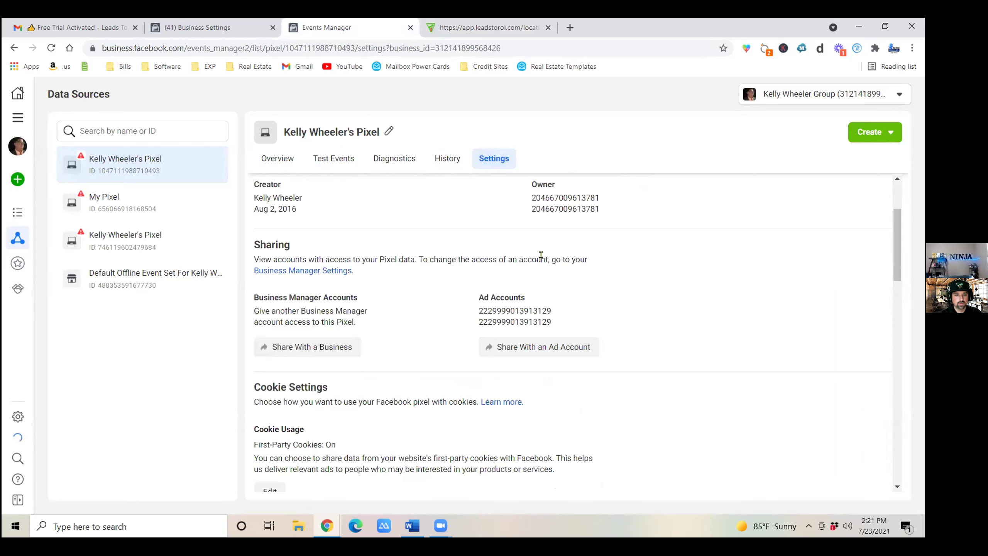
pyautogui.scroll(-10, 428, 351)
pyautogui.scroll(-5, 480, 385)
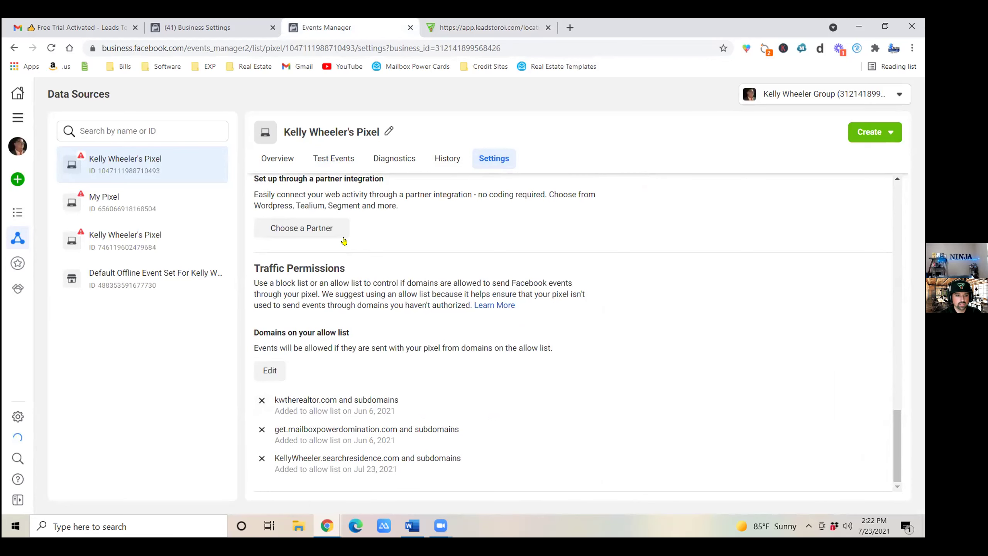
# On Test Events, enter the agent's searchresidence.com website address under Test Browser Events.
pyautogui.click(336, 161)
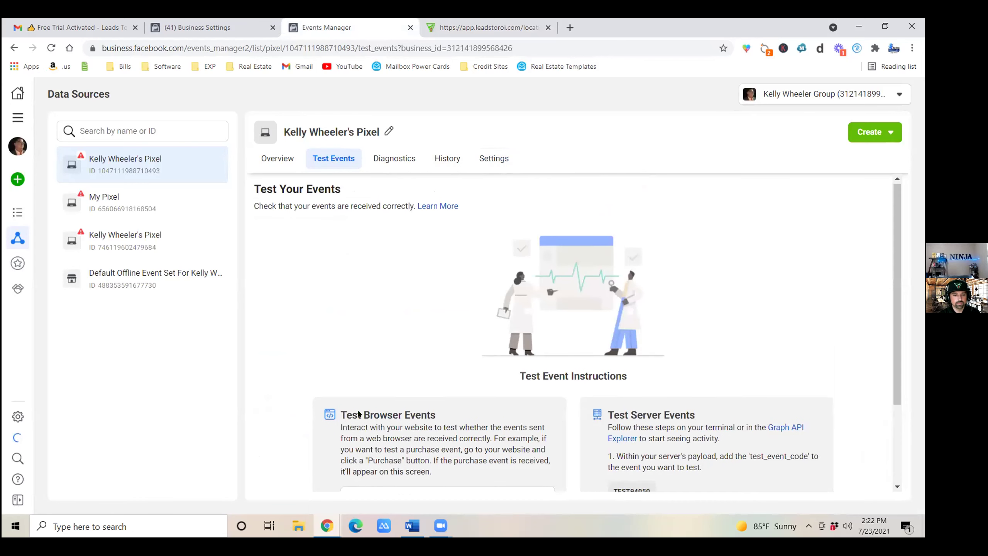
pyautogui.scroll(-3, 358, 414)
pyautogui.click(421, 383)
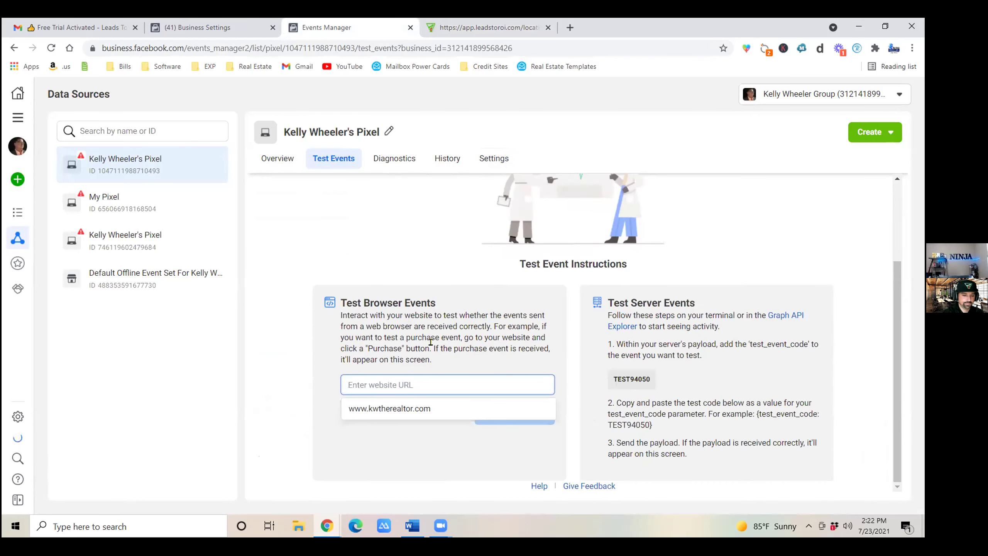
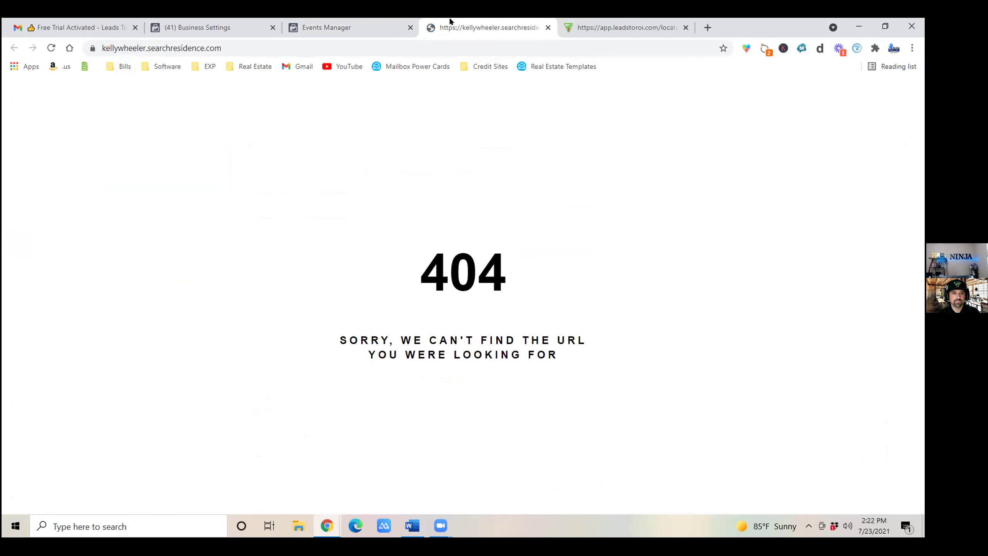
pyautogui.click(548, 27)
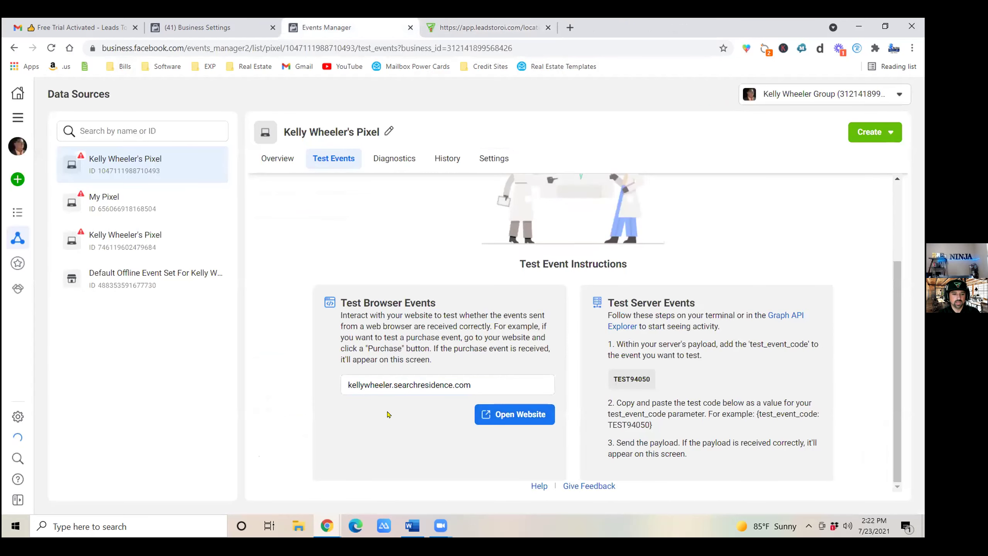
pyautogui.click(348, 385)
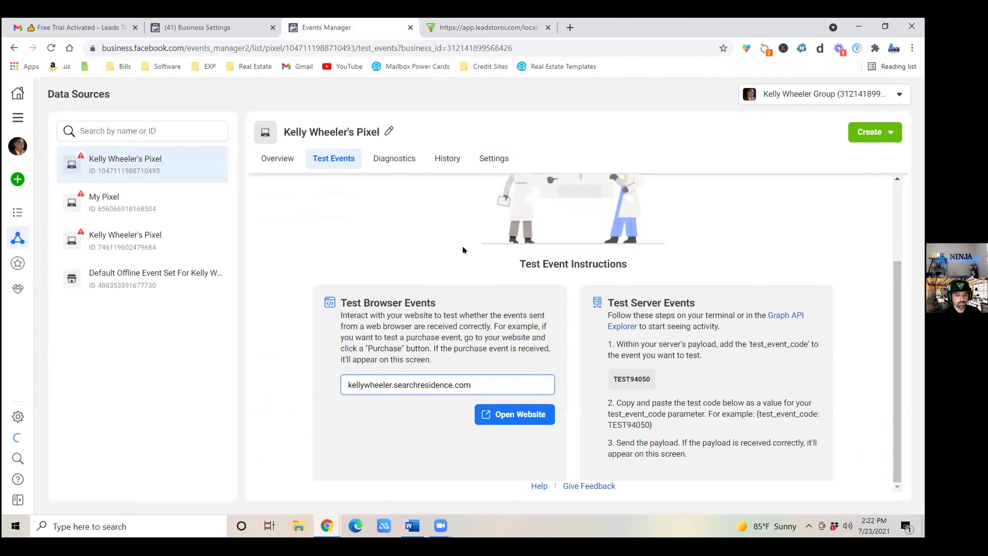
pyautogui.write('https://')
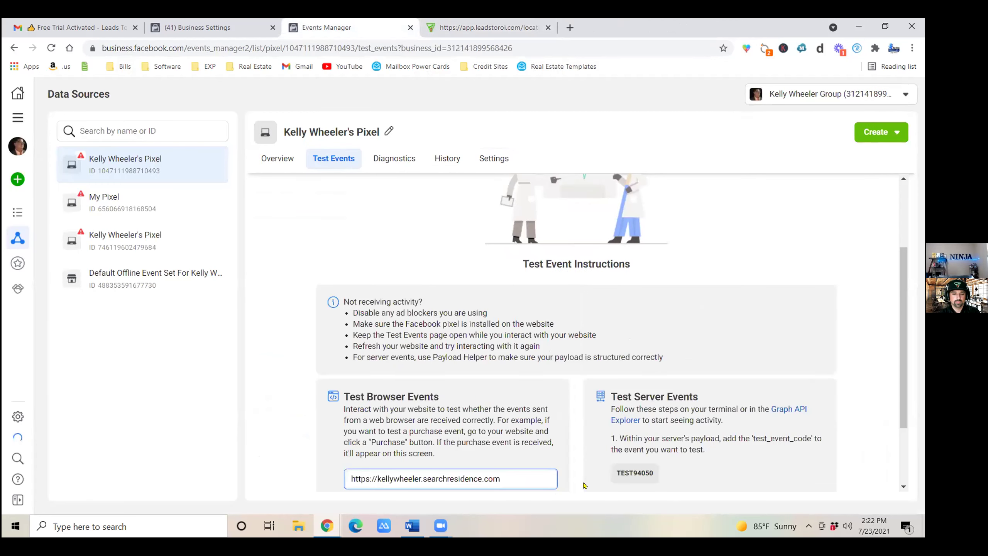
pyautogui.scroll(-2, 346, 379)
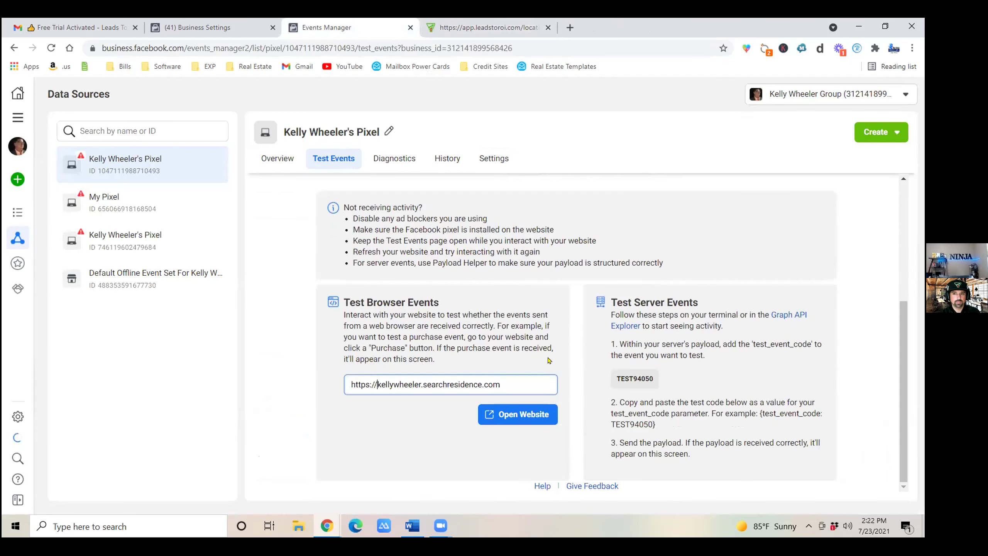
pyautogui.click(494, 407)
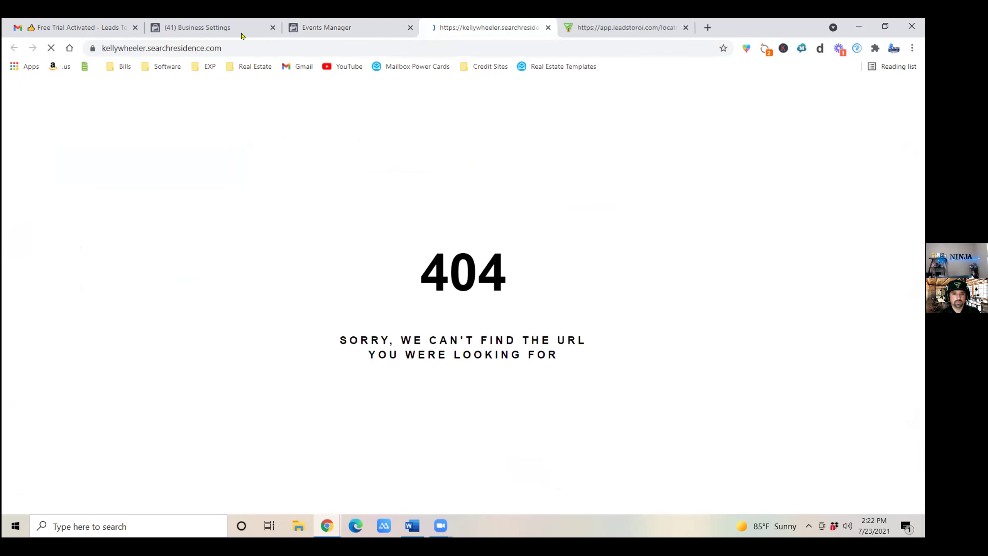
pyautogui.click(548, 27)
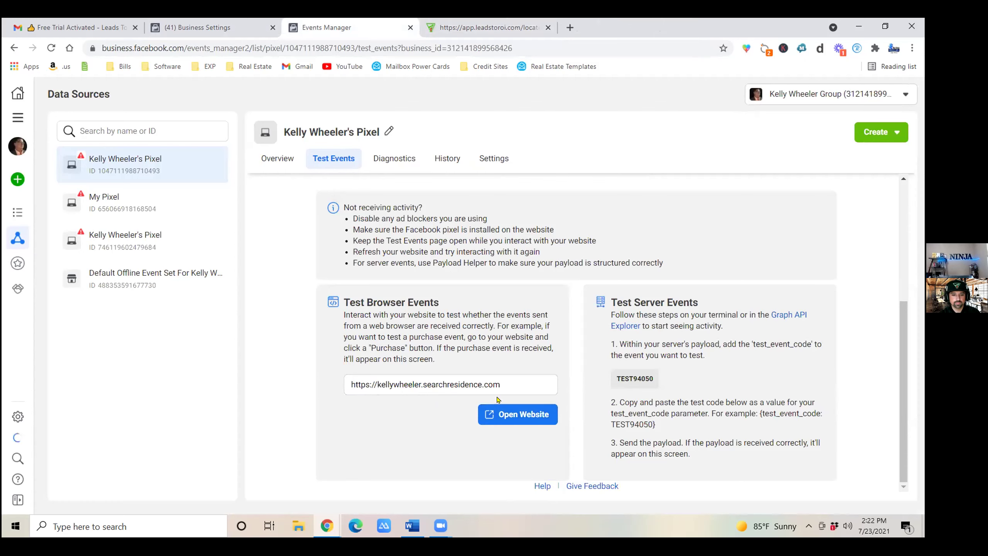
# Select the full website address in the browser-test field and close the 404 tab.
pyautogui.rightClick(512, 415)
pyautogui.click(815, 409)
pyautogui.click(515, 379)
pyautogui.hotkey('ctrl', 'a')
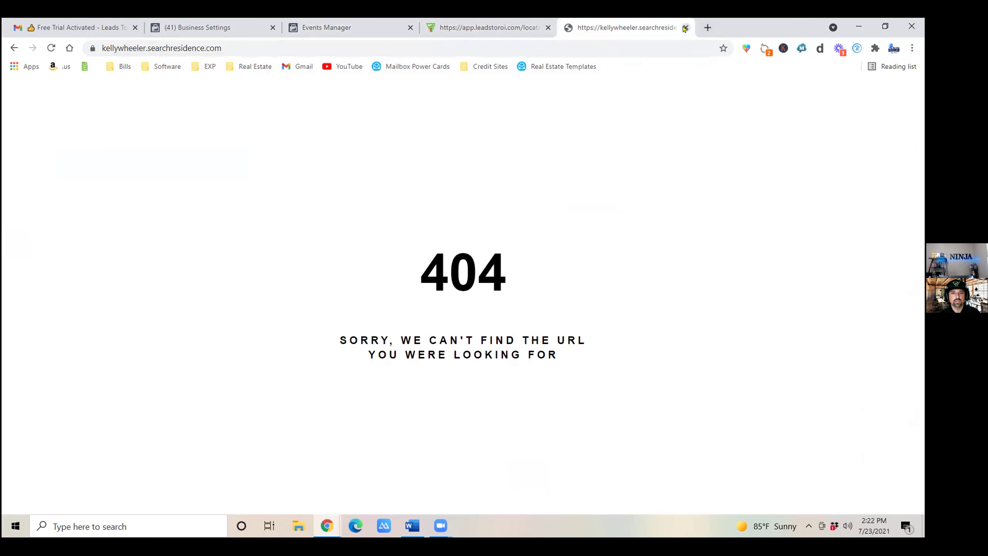
pyautogui.click(685, 27)
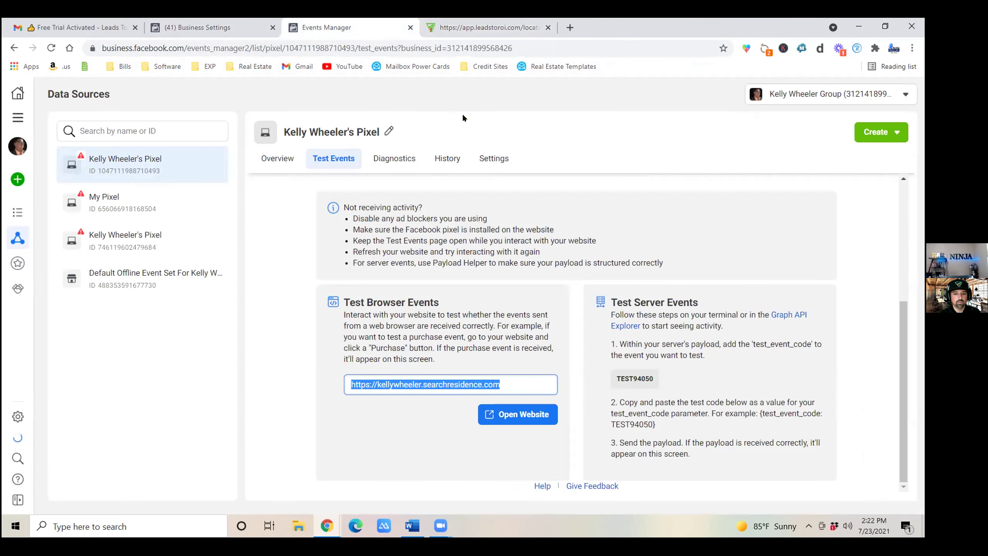
pyautogui.click(479, 28)
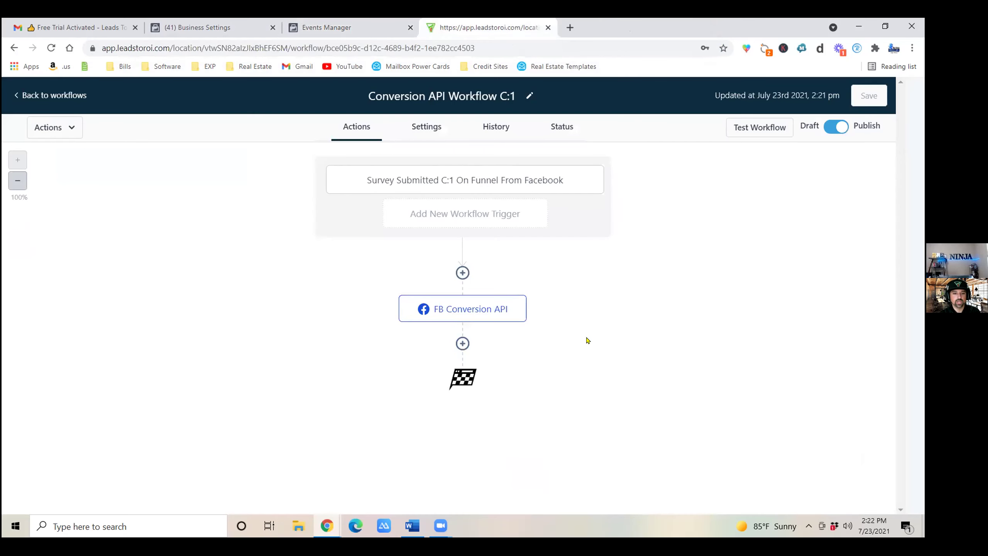